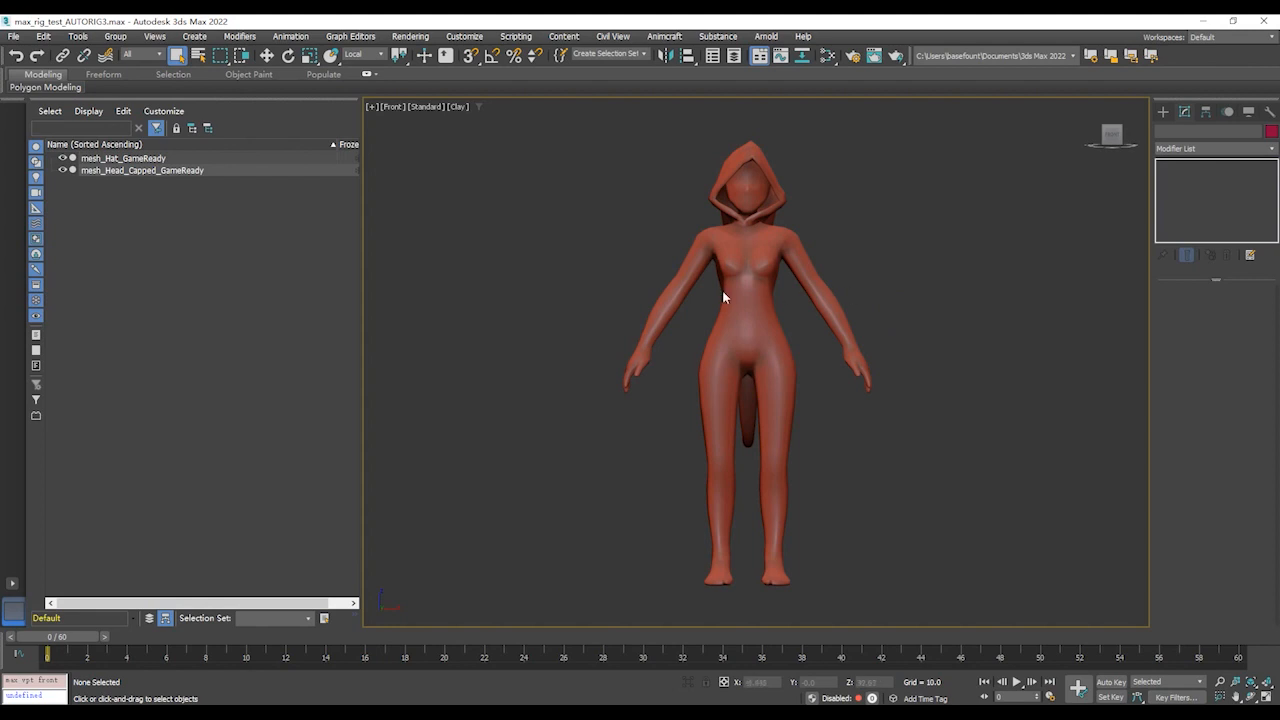
- Inspect the hat and body meshes of the character from the side and the front
left_click(791, 197)
middle_click_drag(914, 291, 991, 297, "alt")
key("alt+f")
key("Escape")
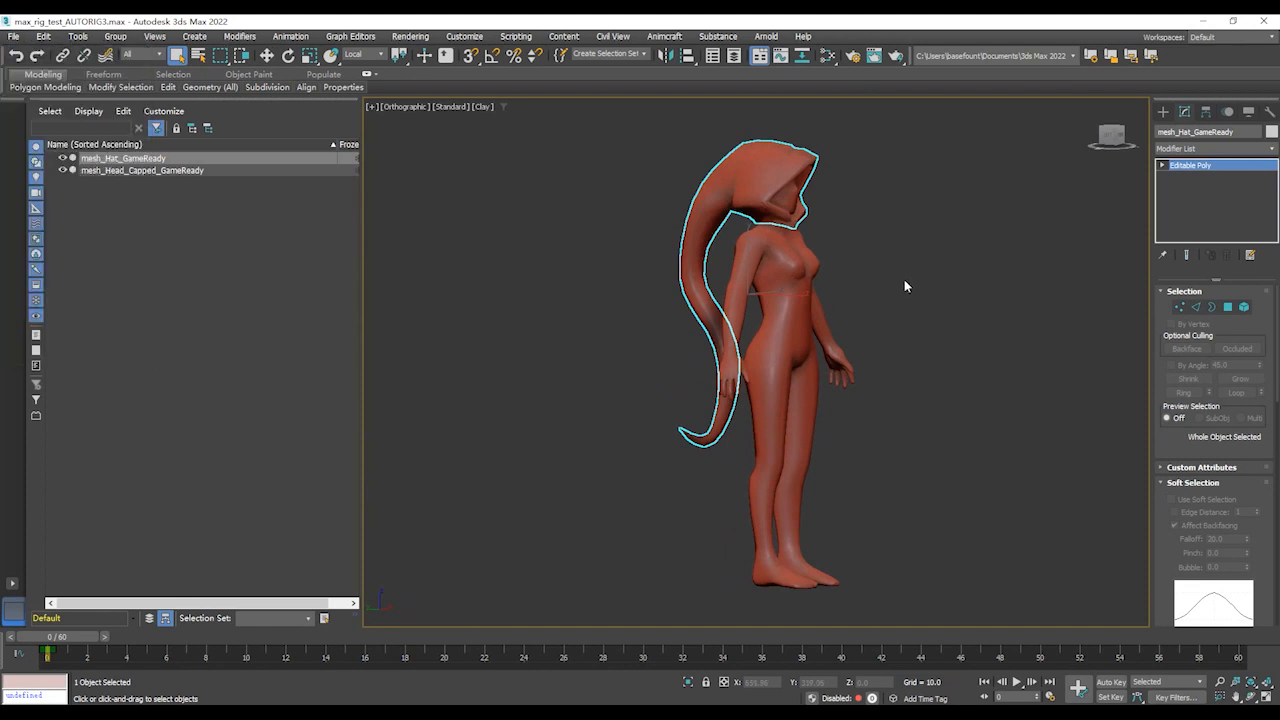
key("f")
scroll(803, 275, "up", 8)
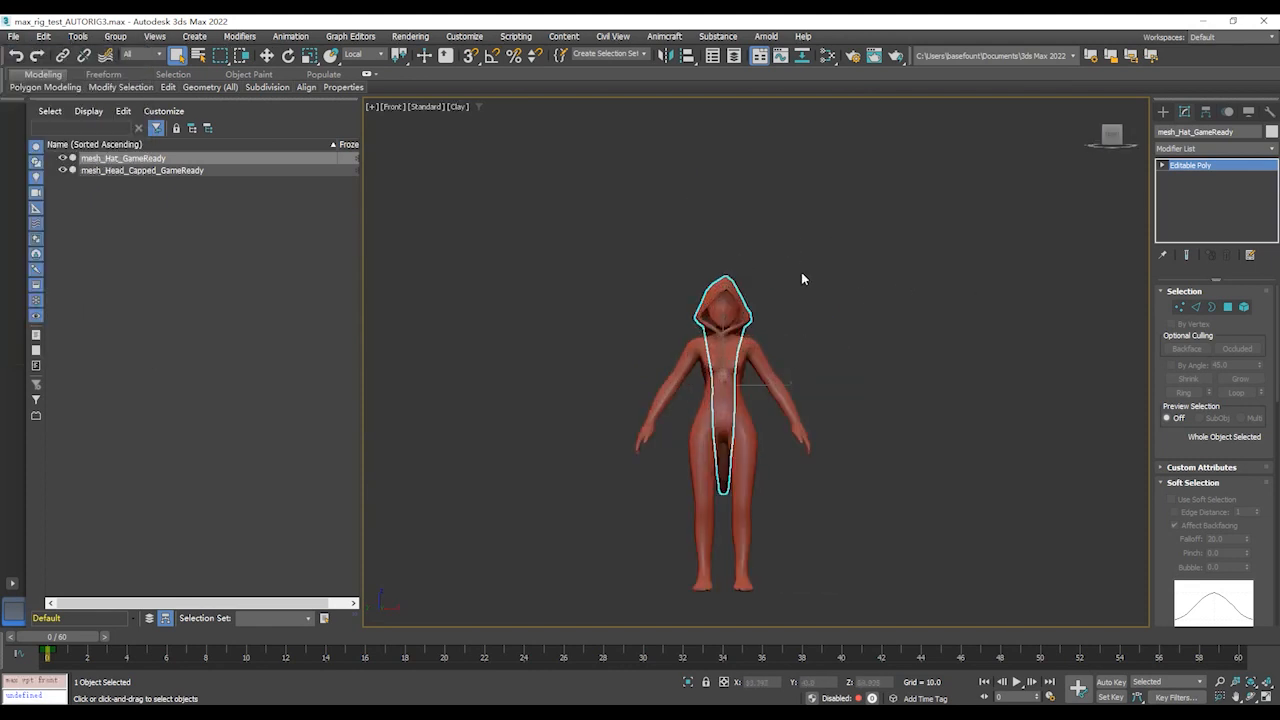
scroll(880, 266, "down", 1)
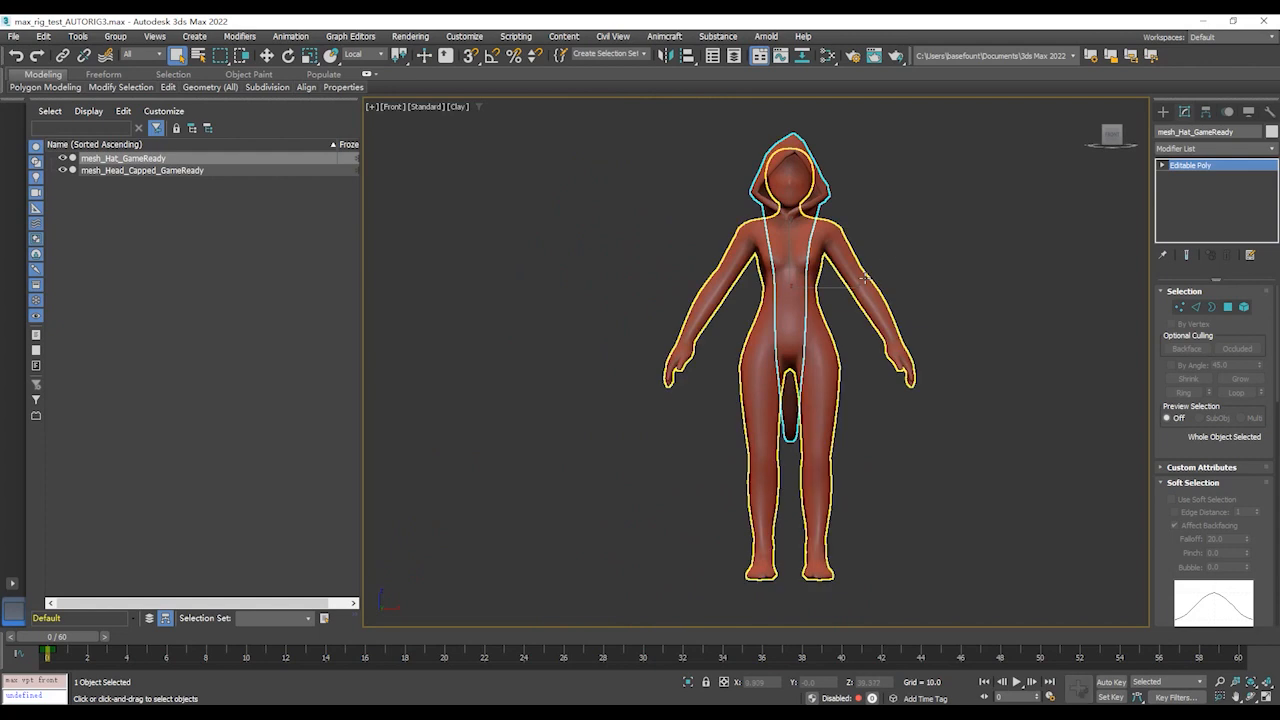
left_click(850, 268)
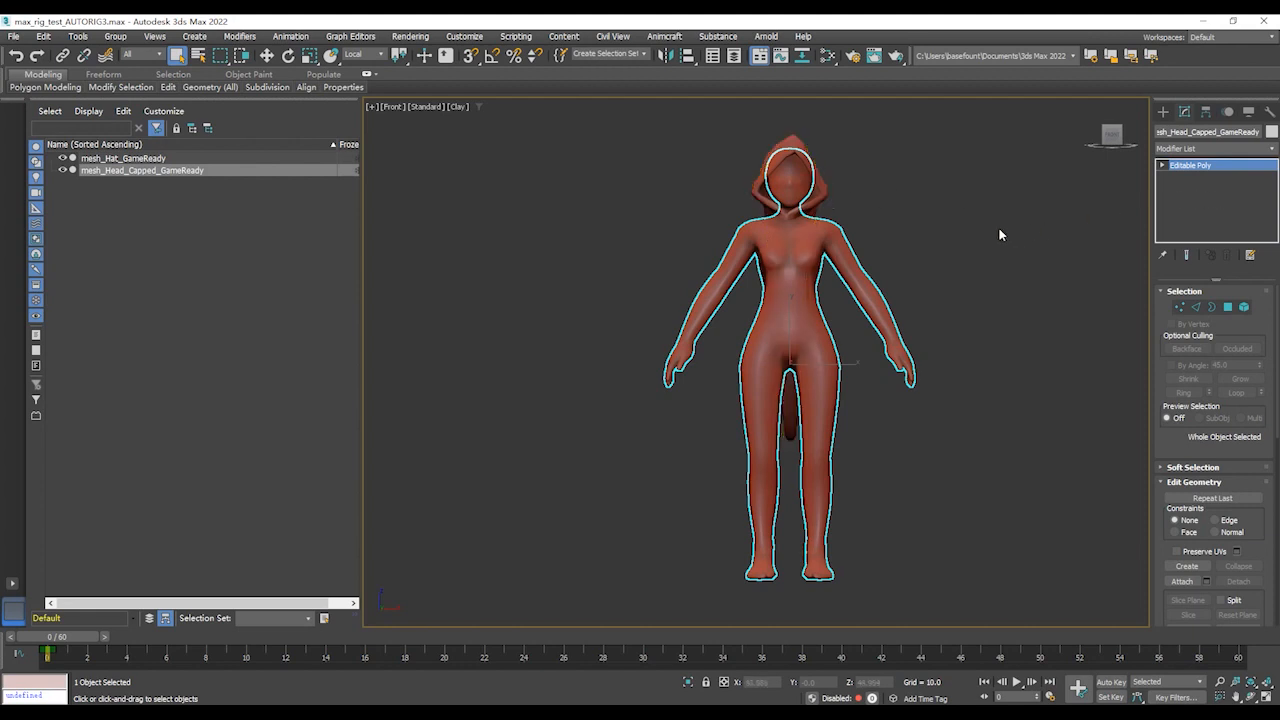
- Hide the mesh_Hat_GameReady mesh and select the mesh_Head_Capped_GameReady body mesh
left_click(832, 200)
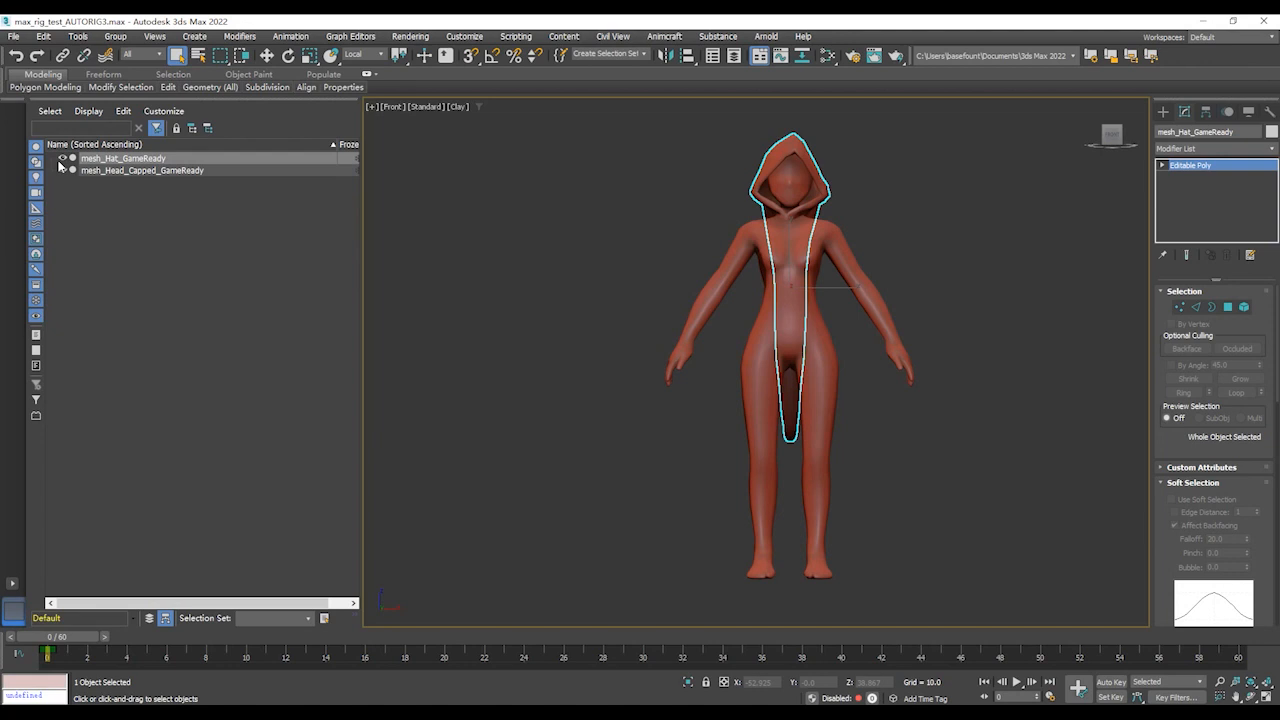
left_click(63, 160)
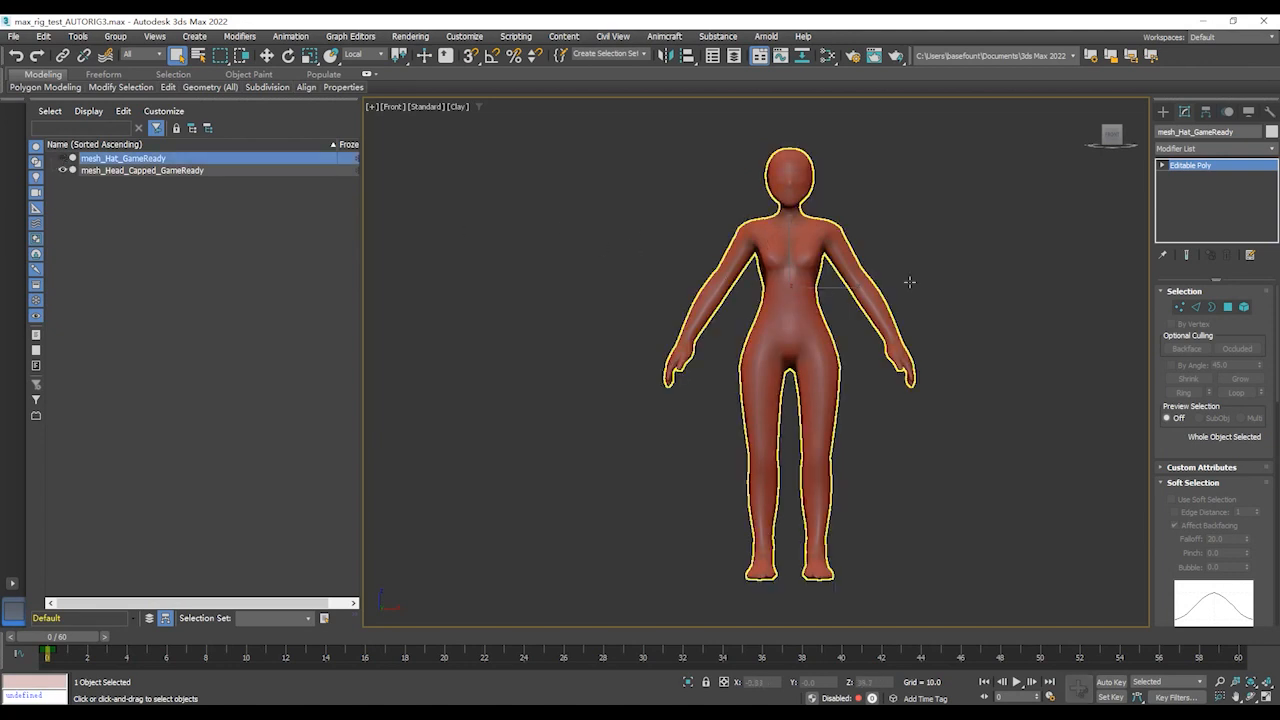
left_click(716, 334)
- Inspect the body mesh's topology up close with edged faces displayed
mouse_move(958, 360)
middle_mouse_down("alt")
mouse_move(846, 366)
mouse_move(948, 374)
middle_mouse_up("alt")
key("F4")
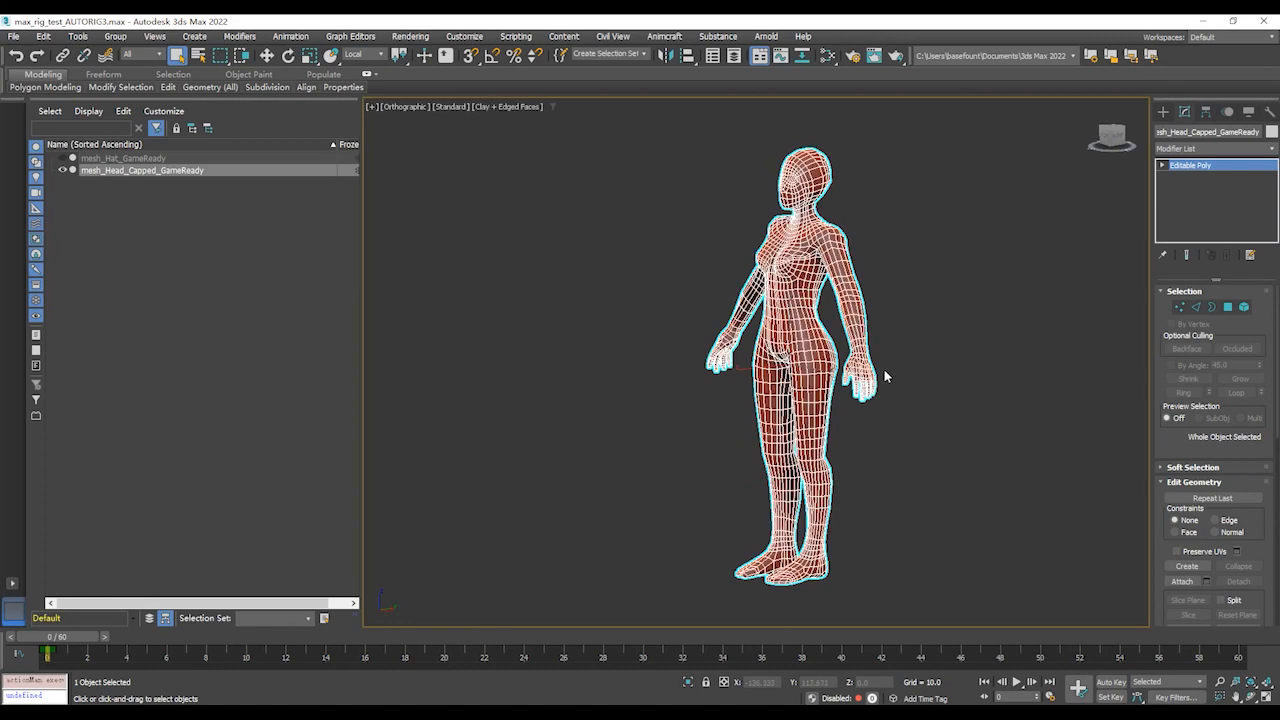
scroll(880, 370, "up", 3)
scroll(880, 370, "up", 2)
middle_click_drag(846, 306, 900, 360, "alt")
scroll(887, 297, "down", 6)
key("F4")
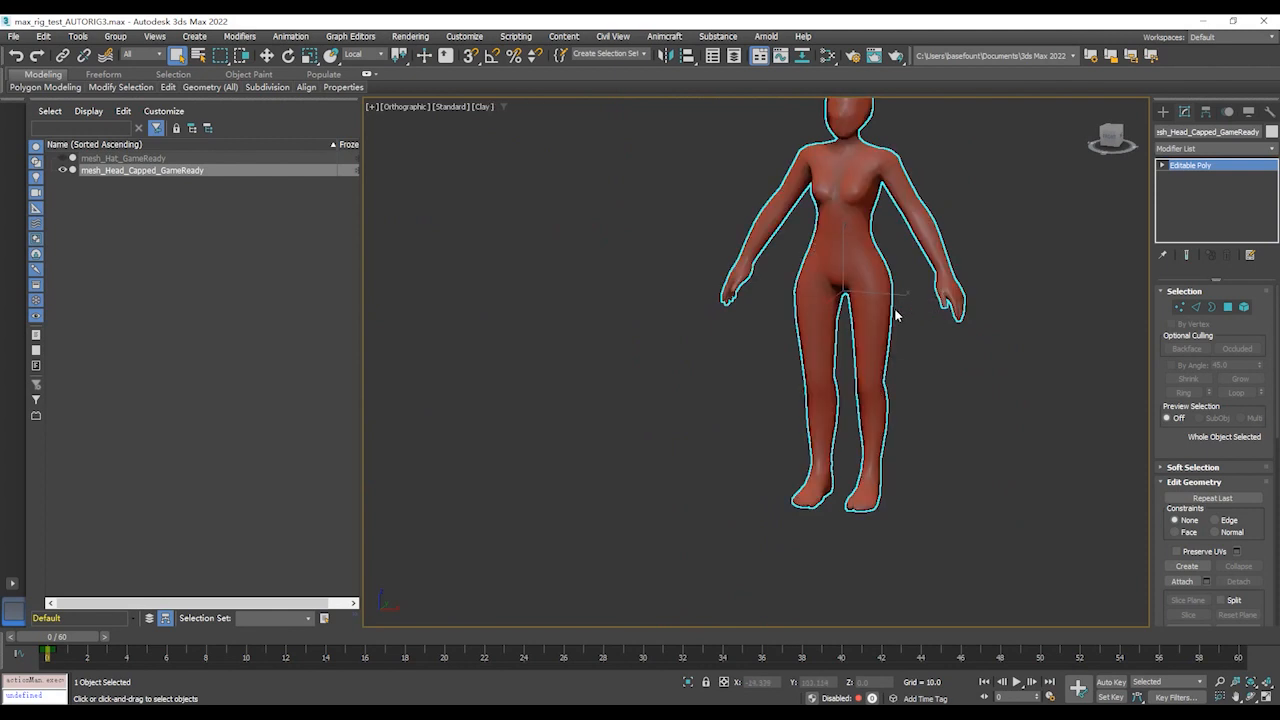
- Frame the body mesh in the front view and open Animcraft's Advanced Body Rig Editor beside the character
key("f")
key("z")
middle_click_drag(892, 338, 900, 314)
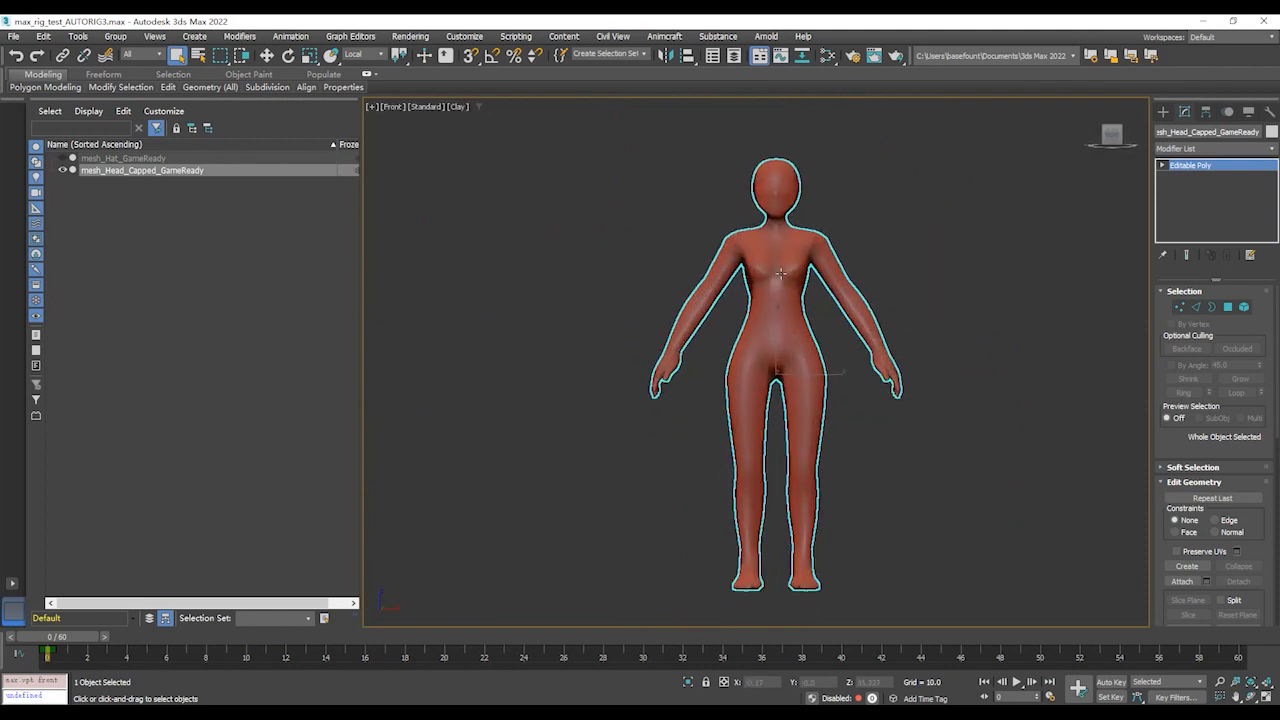
left_click(670, 38)
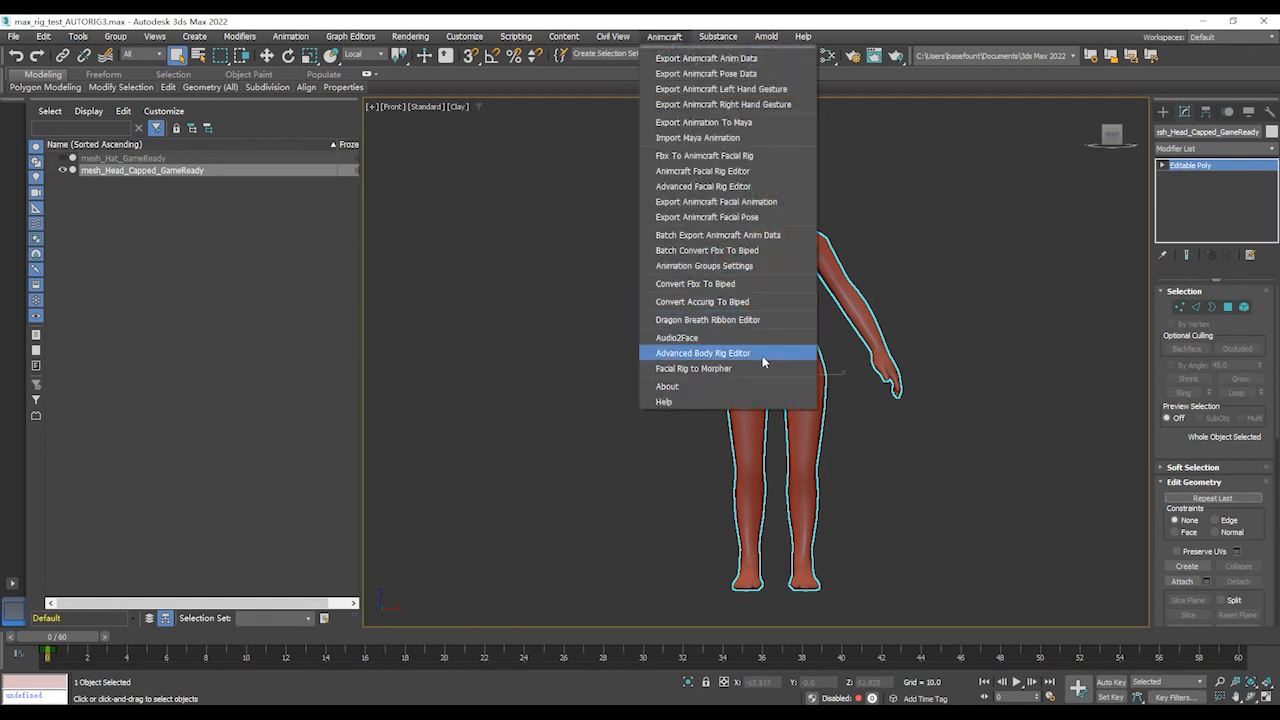
left_click(710, 355)
left_click_drag(695, 85, 400, 78)
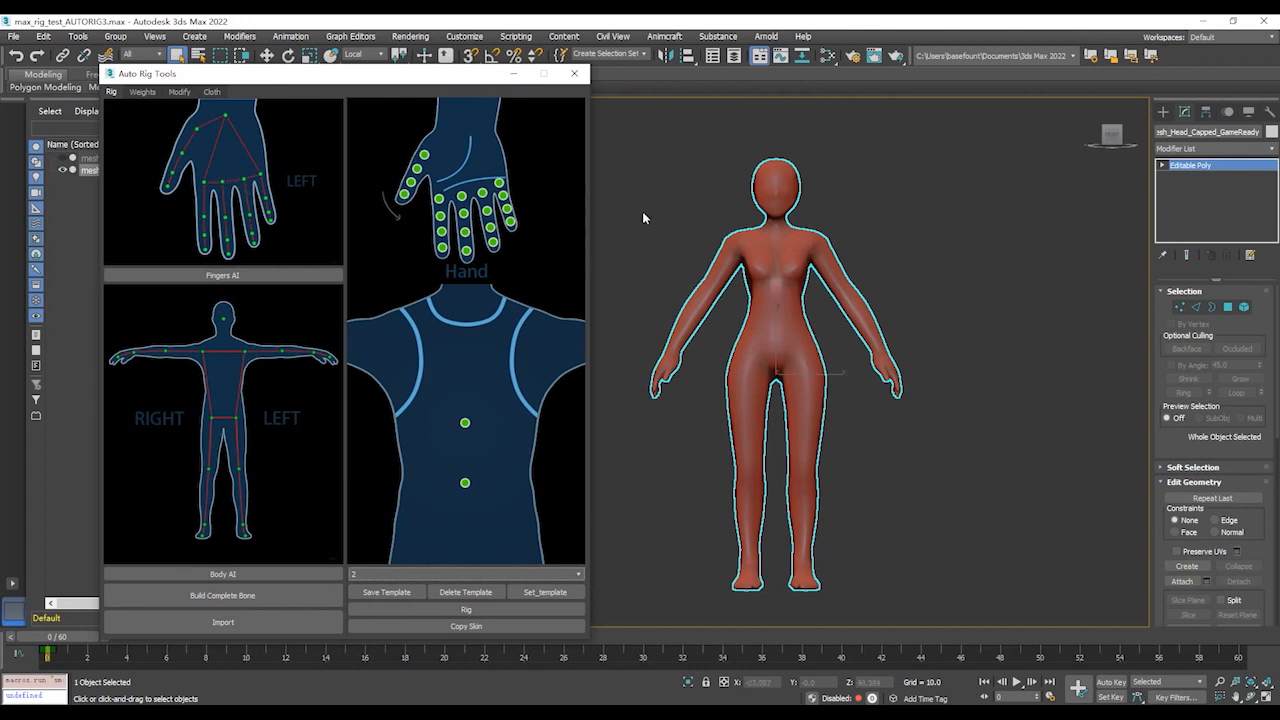
left_click_drag(443, 85, 401, 79)
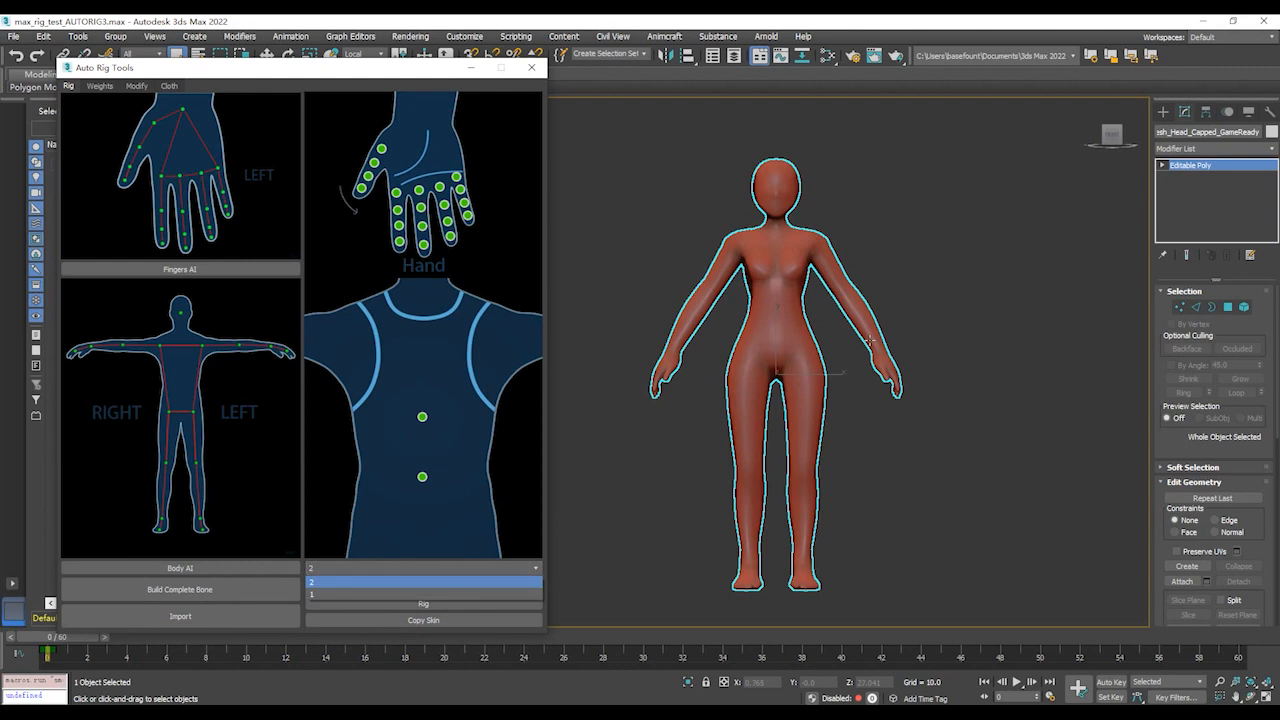
- Try to run the Body AI detection on the body mesh with edged faces displayed
left_click(815, 310)
key("F4")
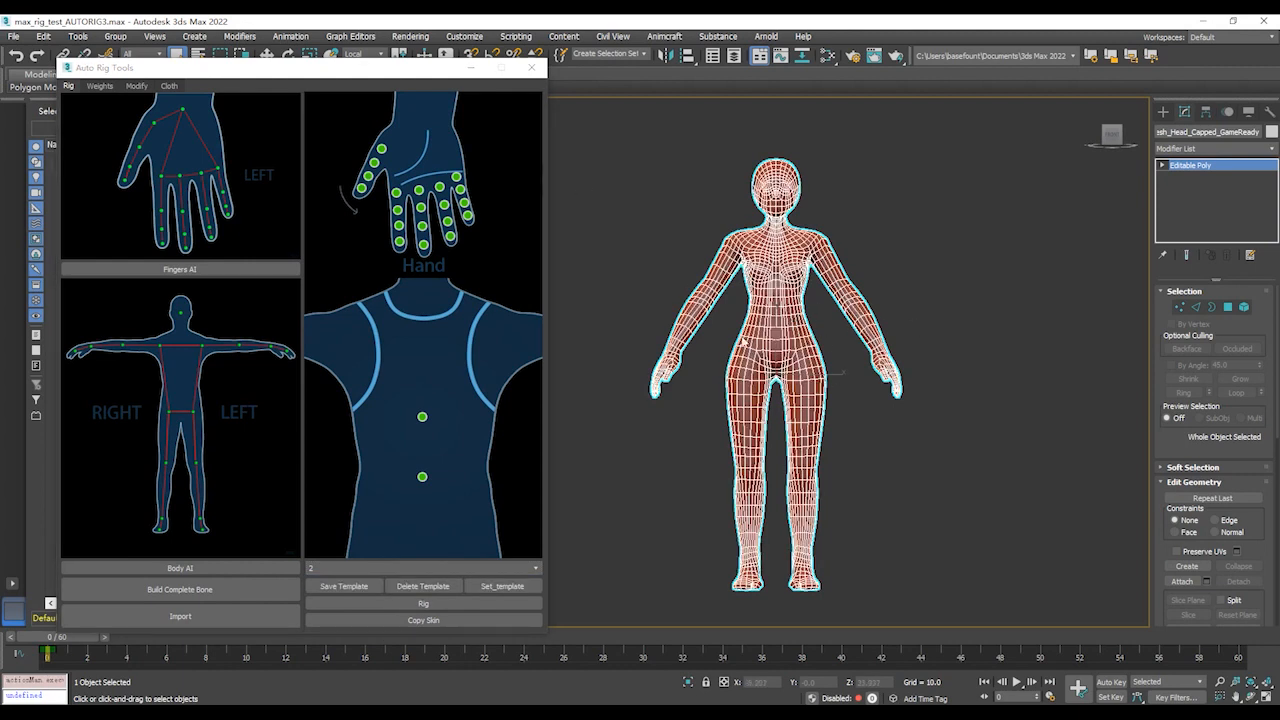
left_click(180, 568)
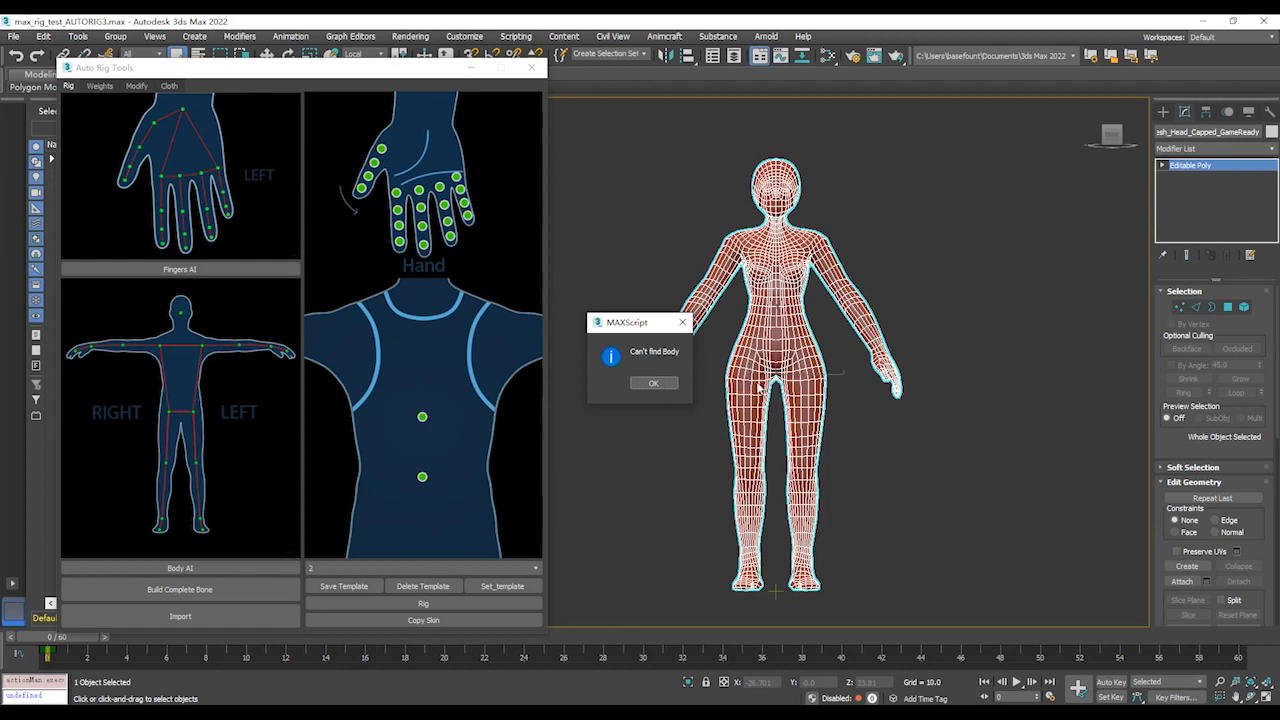
left_click(653, 384)
- Turn off edged faces, run the Body AI detection on the body mesh and check the generated joint guides in wireframe
key("F4")
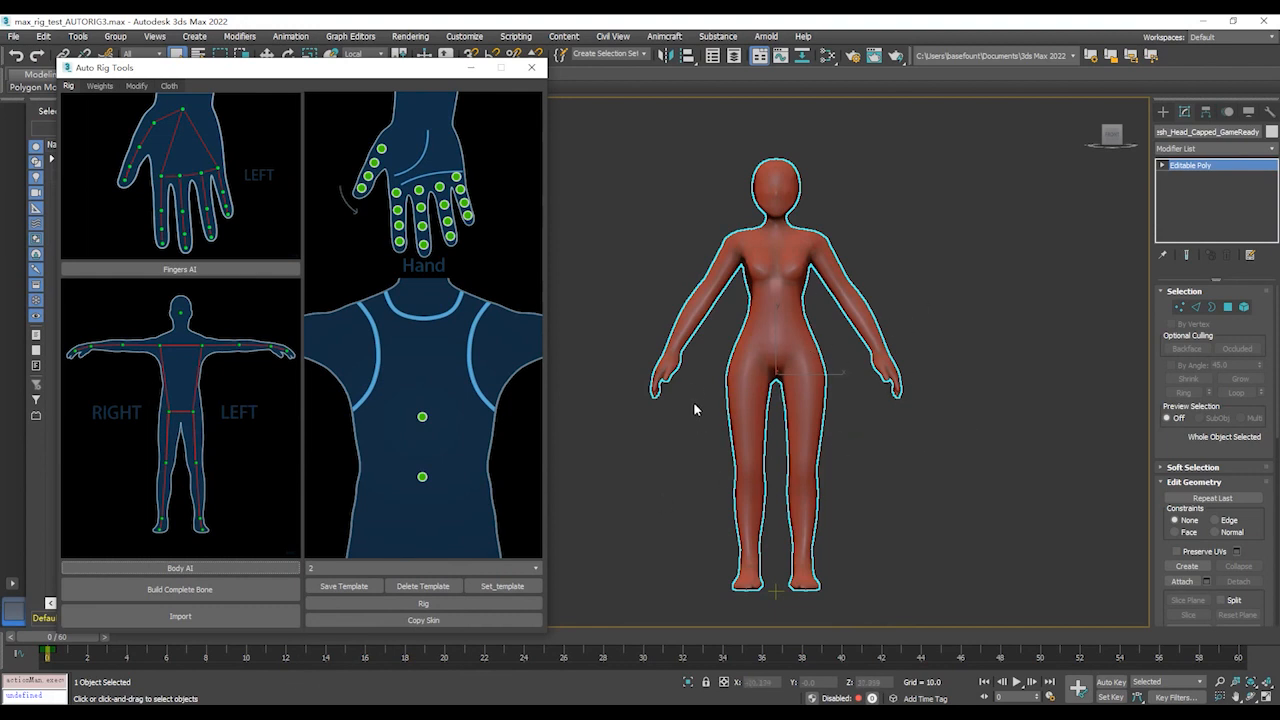
left_click(175, 569)
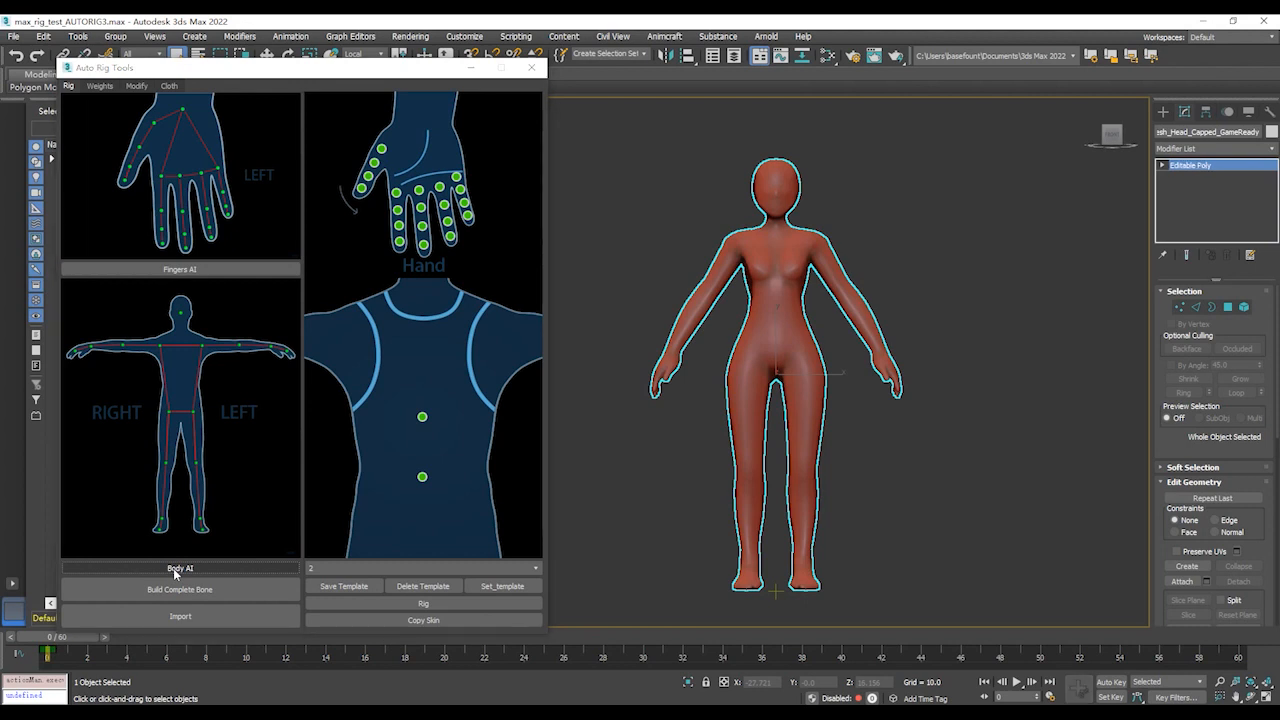
key("F3")
key("F3")
scroll(690, 390, "up", 5)
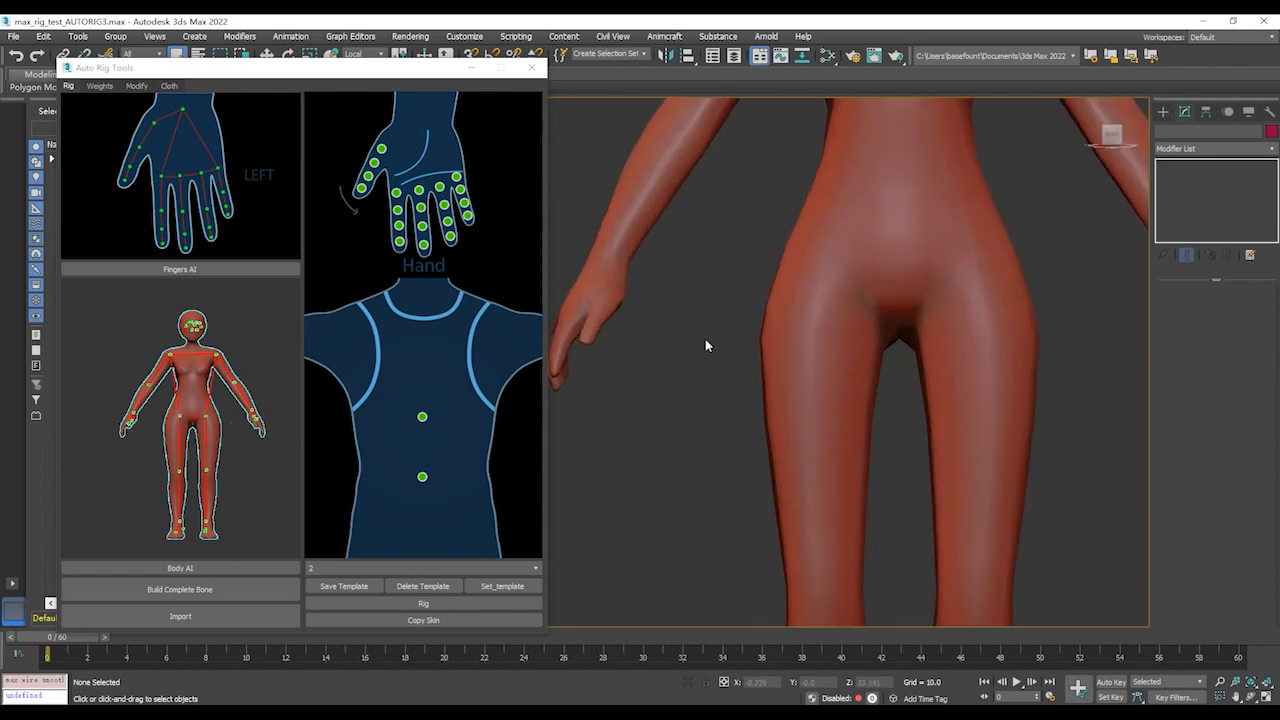
key("F3")
scroll(706, 345, "down", 5)
left_click(843, 368)
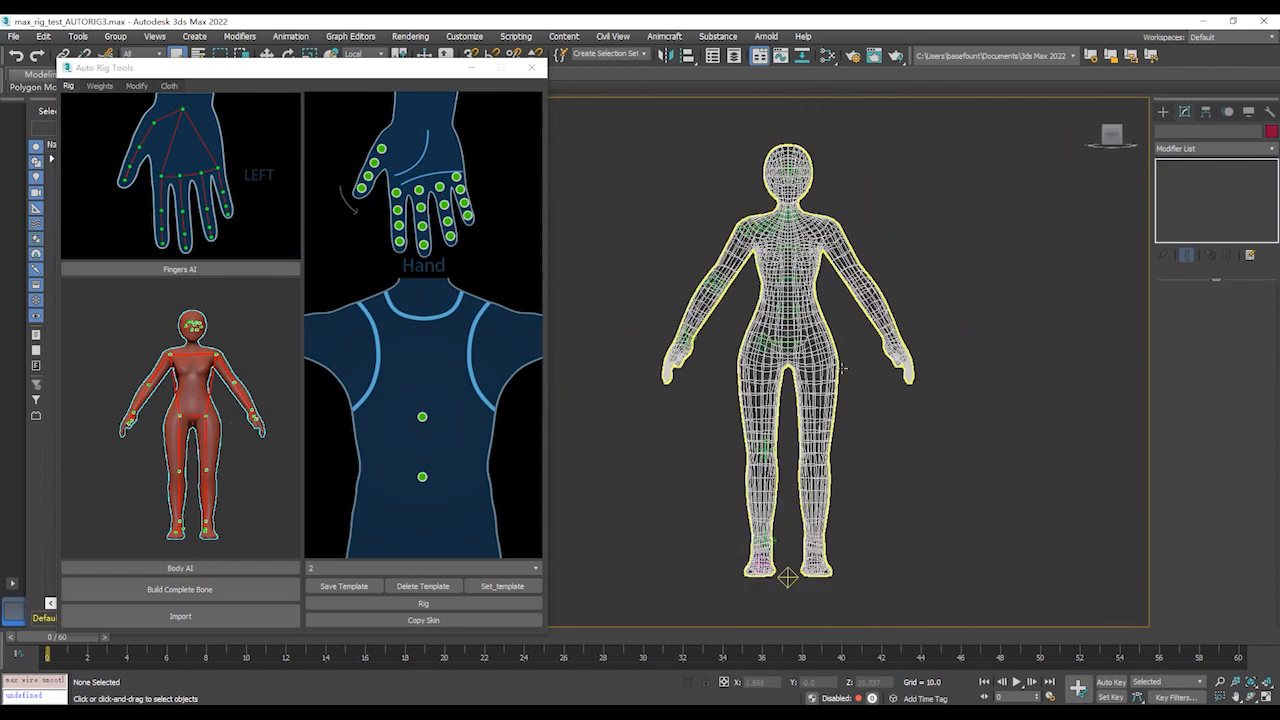
key("F3")
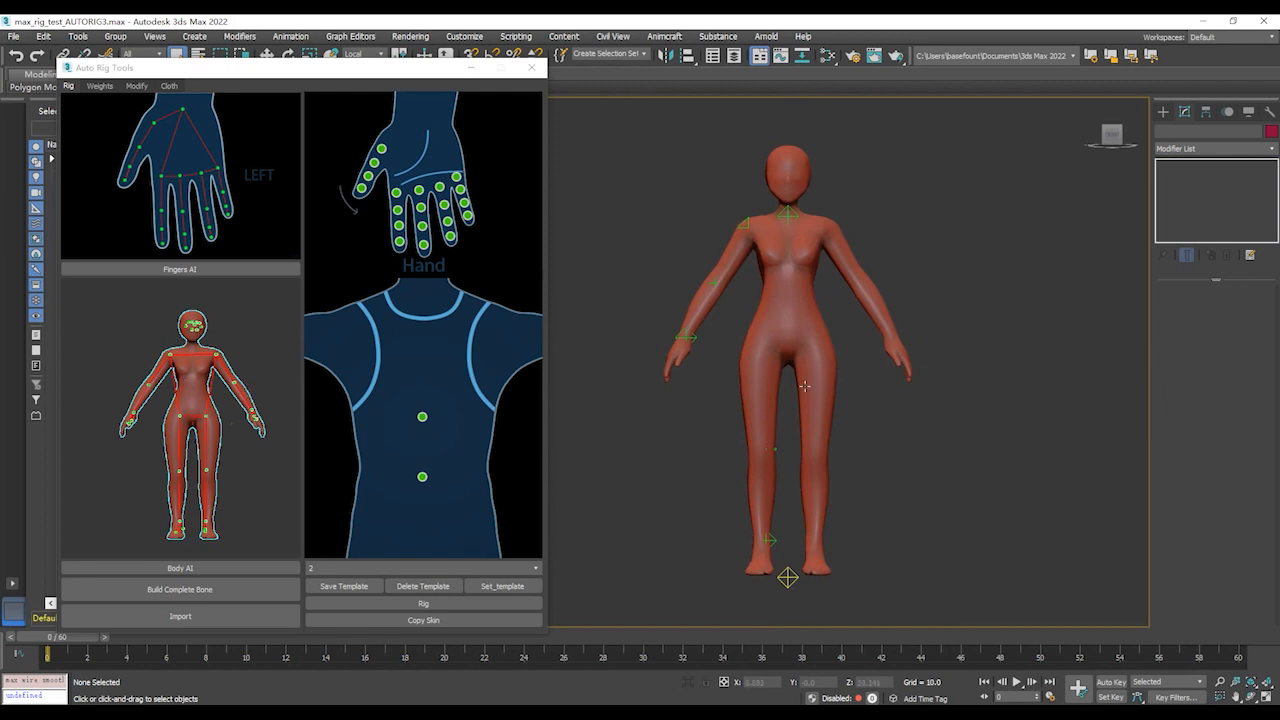
- Rerun the Body AI detection on the selected body mesh to regenerate its joint guides
left_click(836, 362)
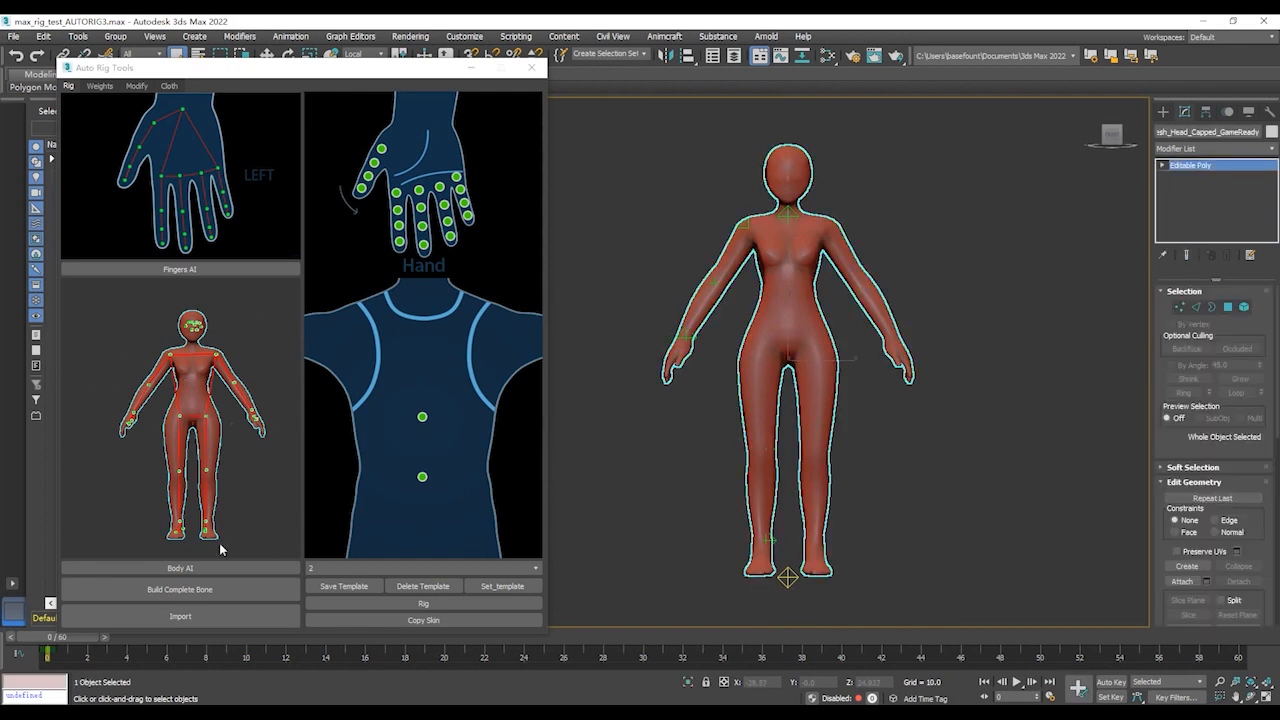
left_click(191, 567)
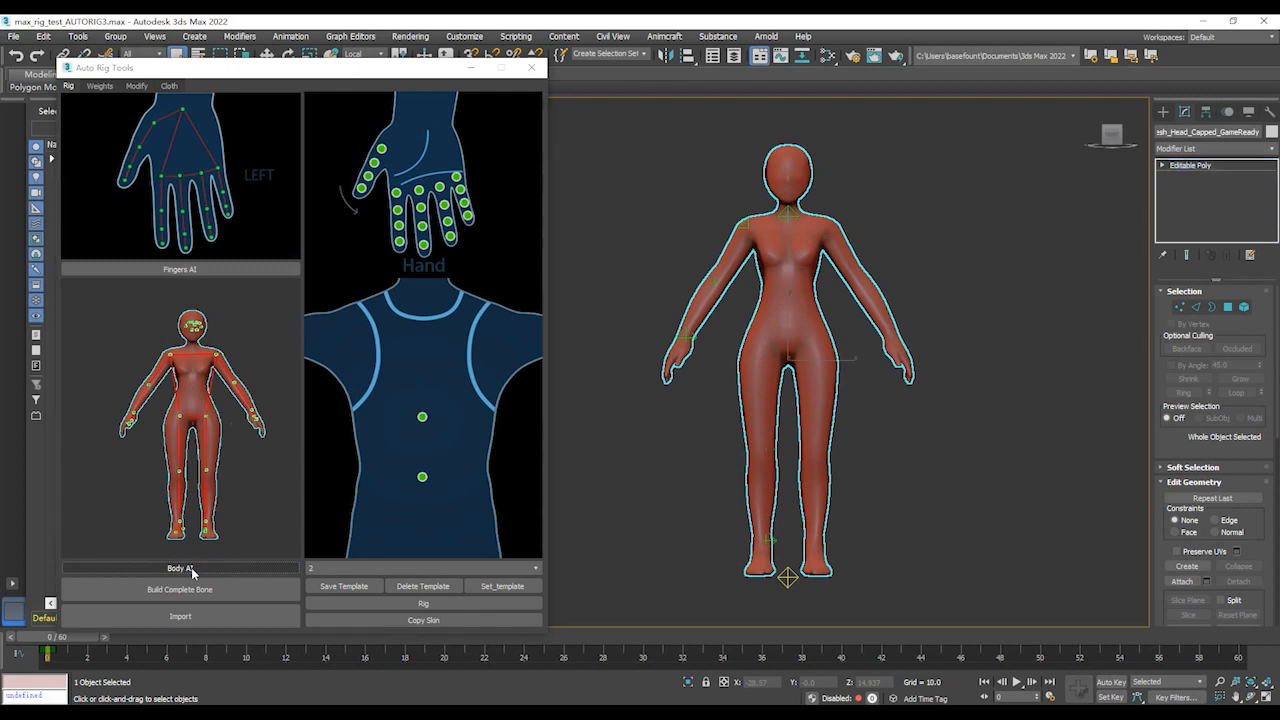
left_click(843, 372)
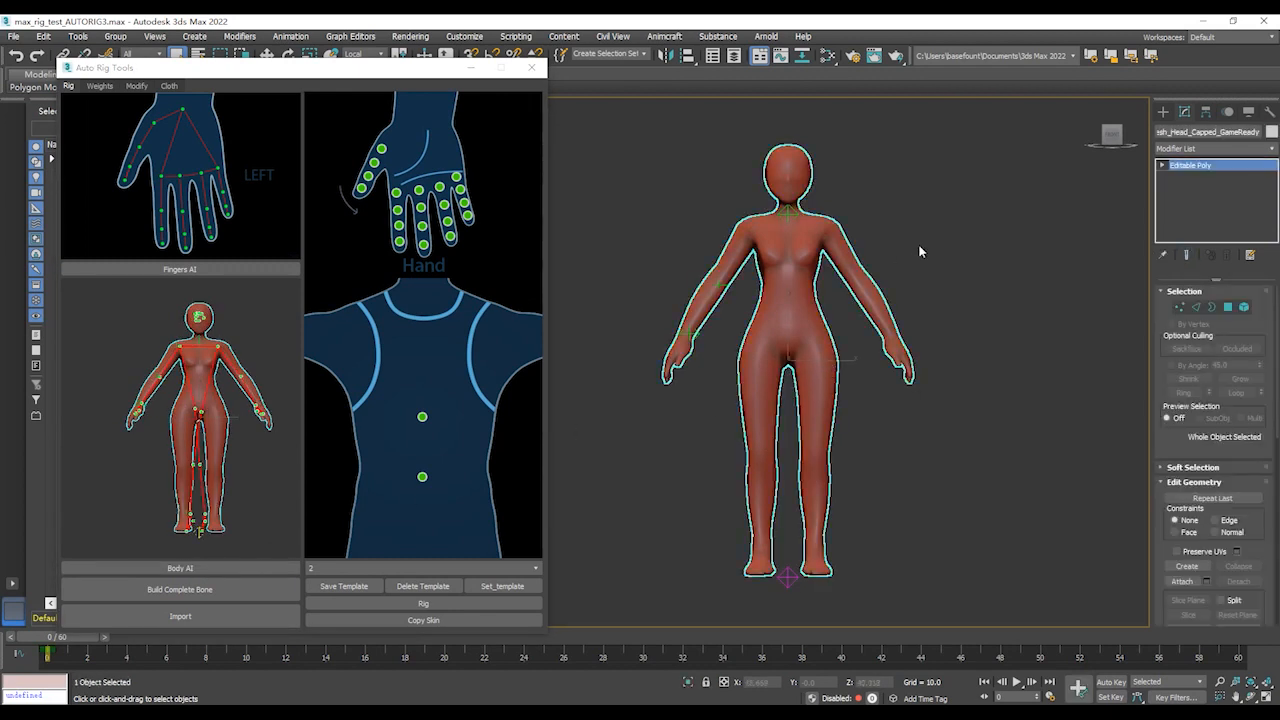
middle_click_drag(920, 251, 966, 252)
left_click(205, 567)
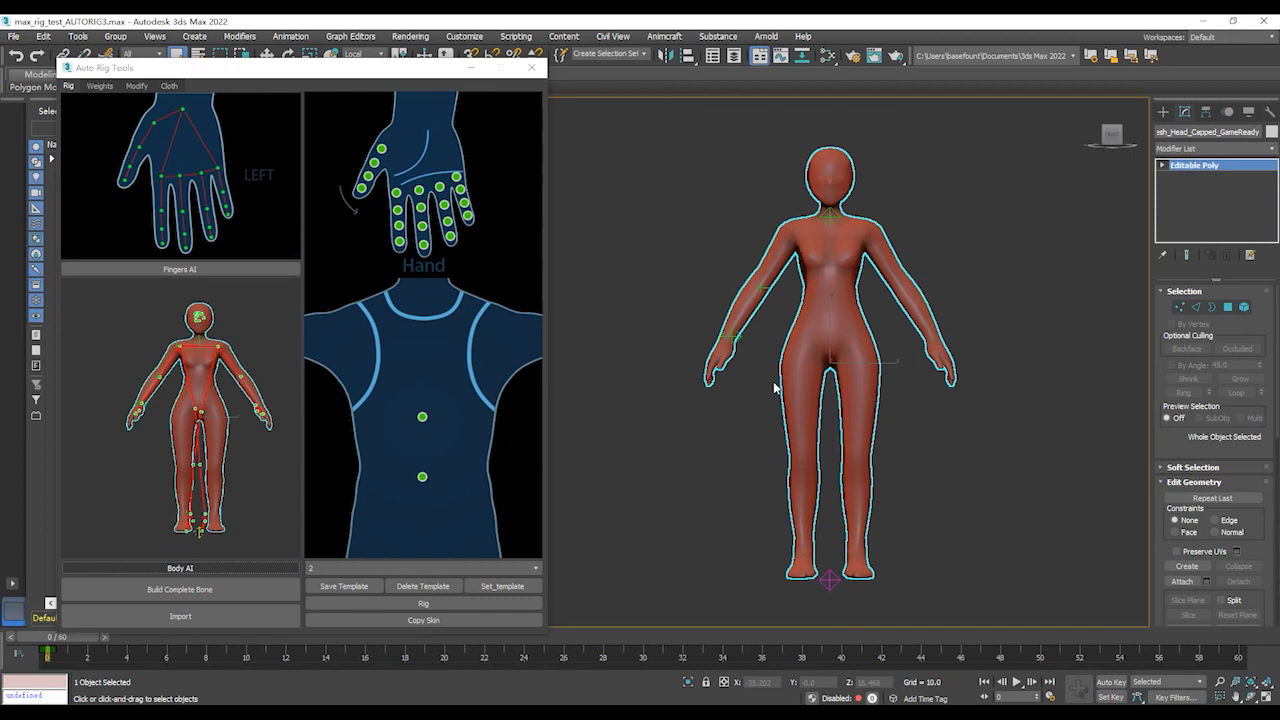
left_click(716, 372)
middle_click_drag(716, 372, 676, 364)
left_click(211, 570)
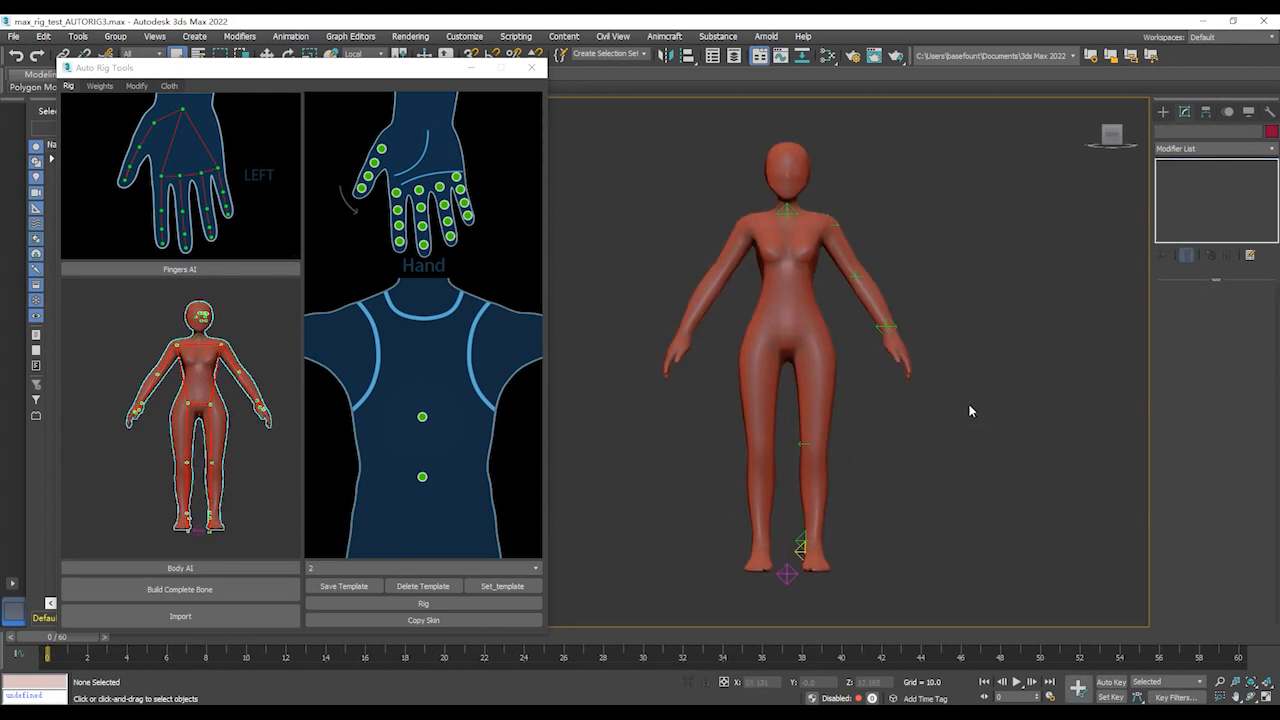
- Examine the regenerated guides on the feet, legs, torso and arm in wireframe and shaded display
scroll(868, 405, "up", 2)
key("F3")
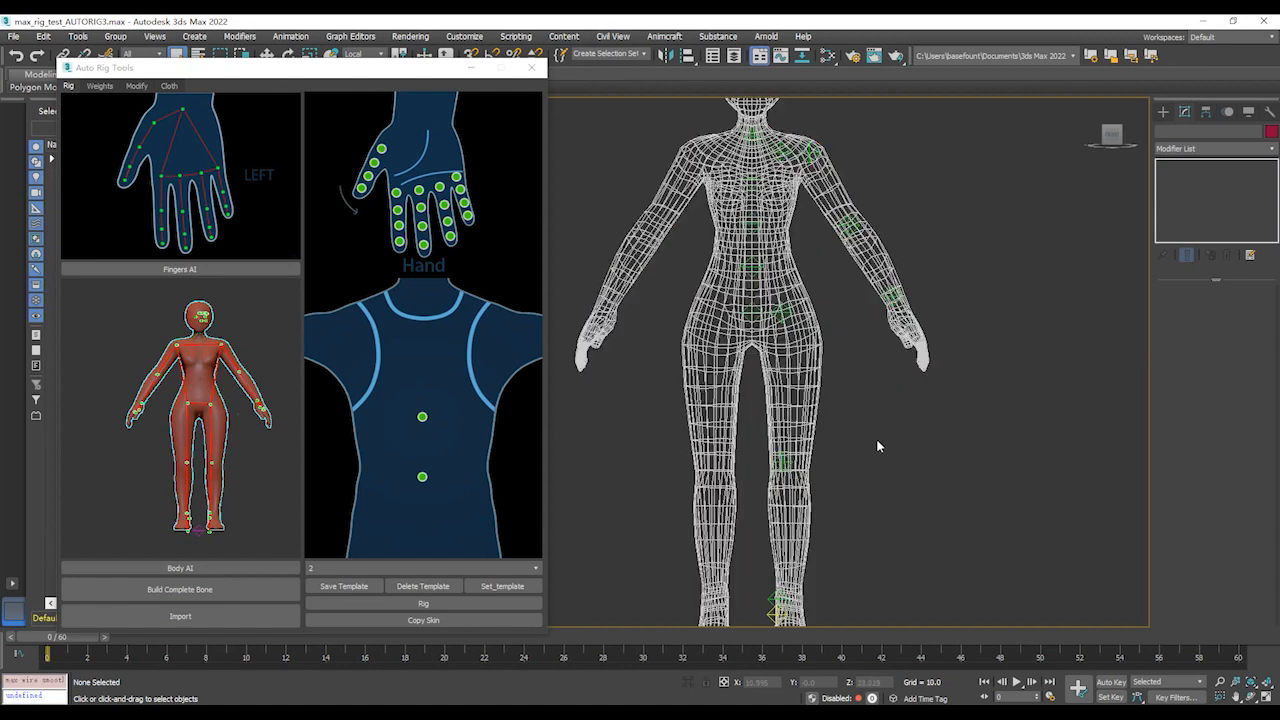
middle_click_drag(874, 533, 907, 432)
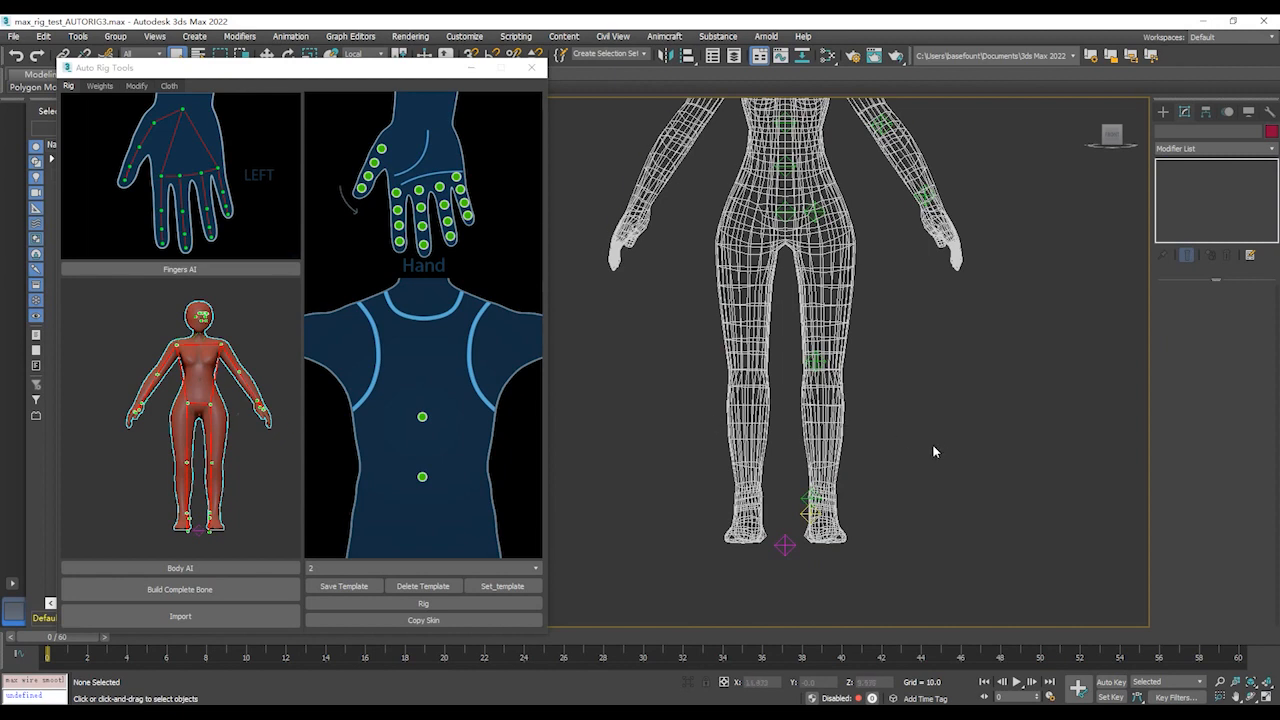
scroll(849, 434, "up", 3)
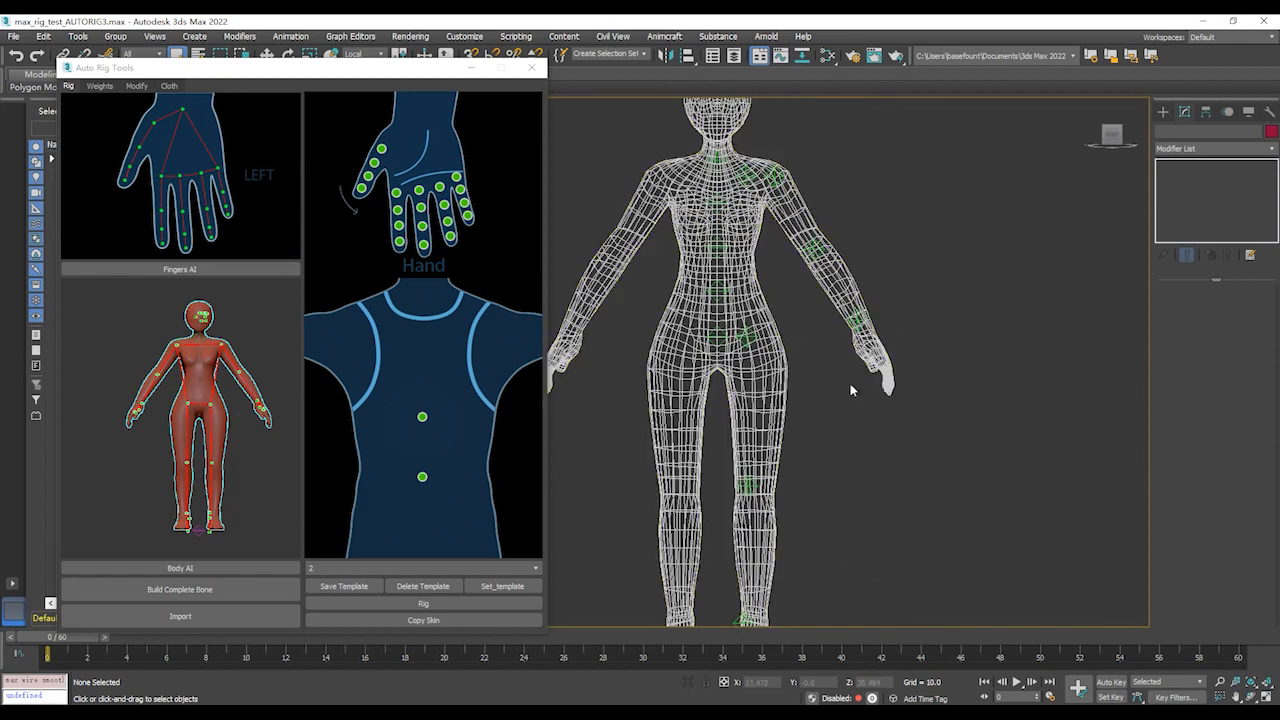
key("F3")
key("F3")
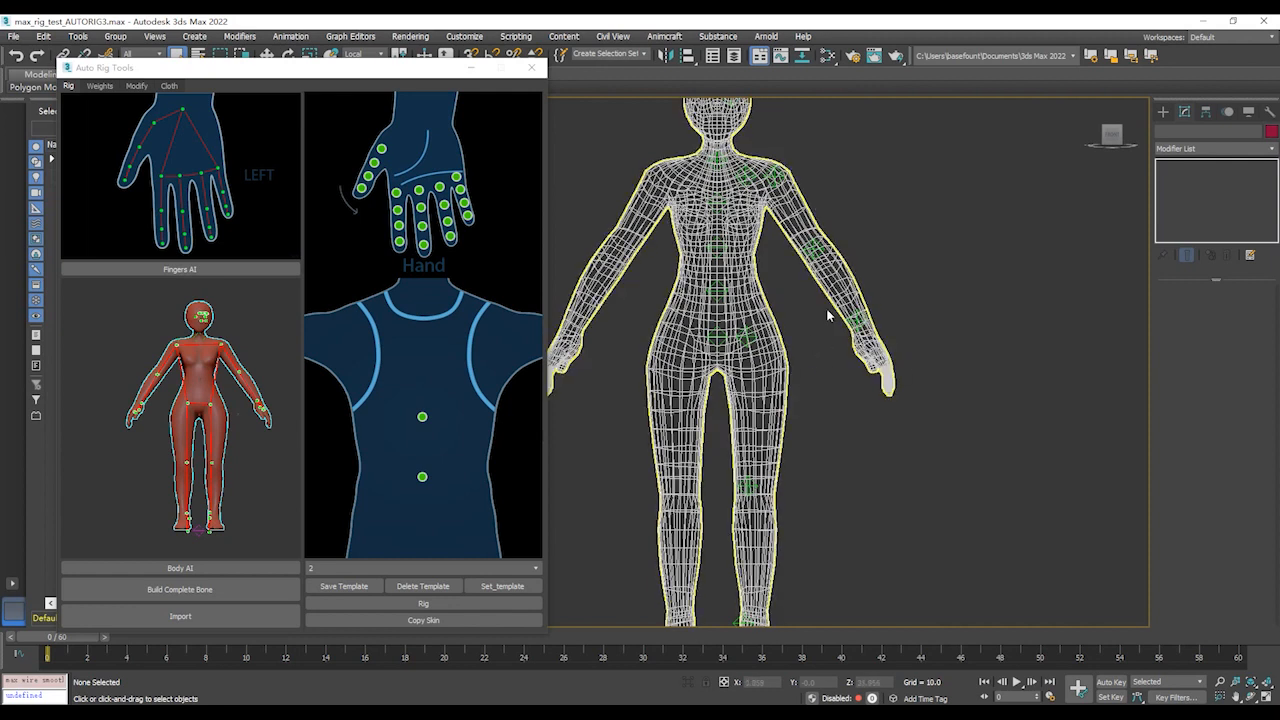
middle_click_drag(966, 380, 900, 414, "alt")
key("F3")
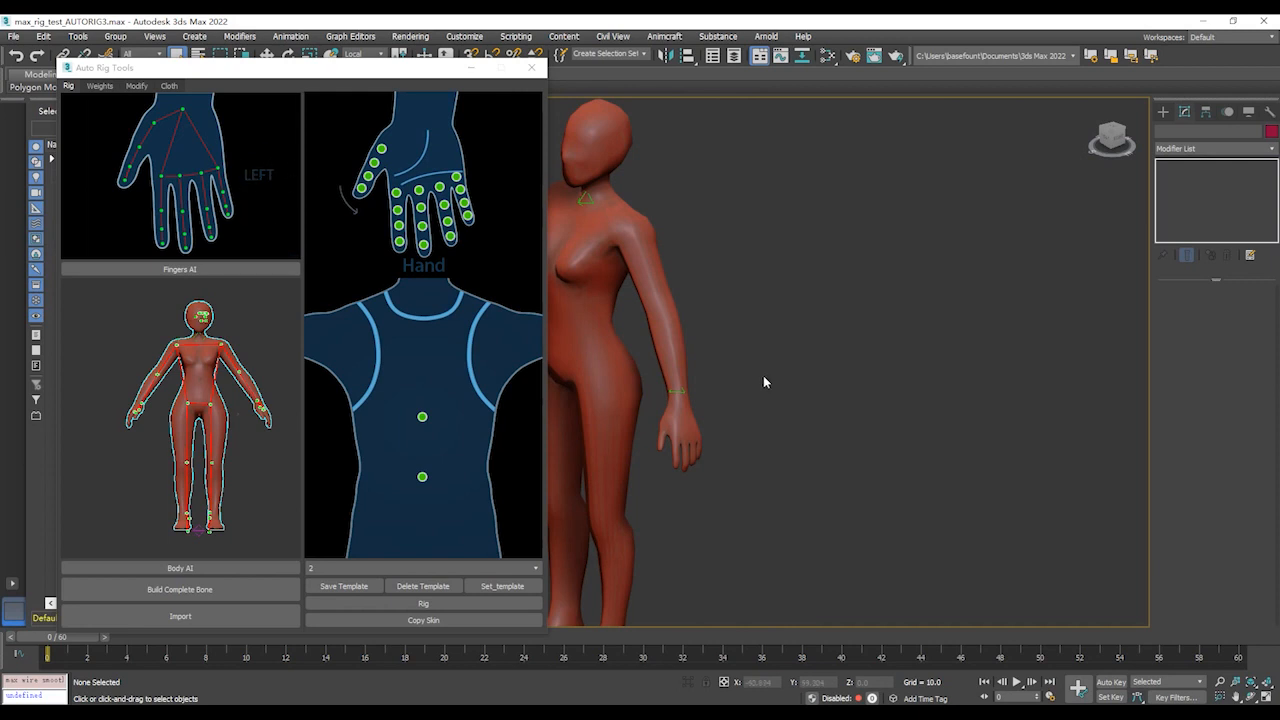
- Select the body mesh and run the Fingers AI detection with its left hand filling the viewport
scroll(760, 440, "up", 3)
middle_click_drag(718, 398, 979, 322)
left_click(834, 346)
scroll(884, 352, "up", 3)
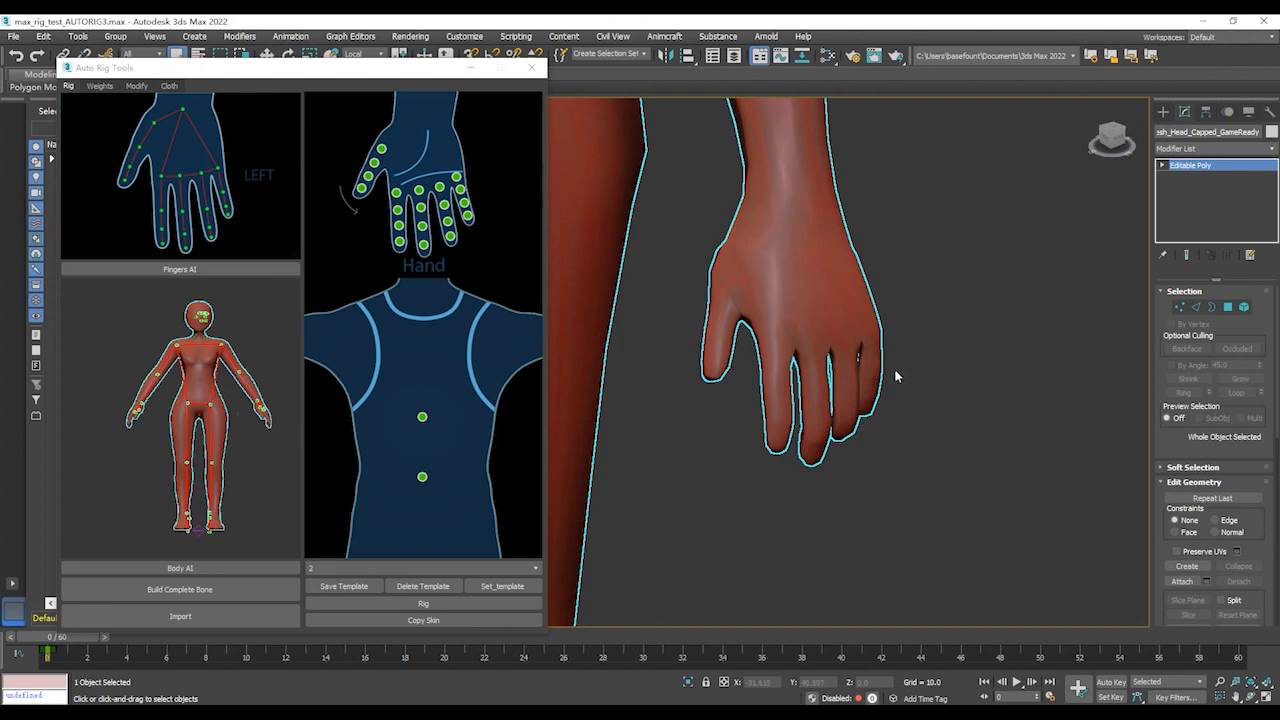
scroll(946, 340, "up", 3)
middle_click_drag(923, 320, 950, 344)
left_click_drag(358, 74, 264, 80)
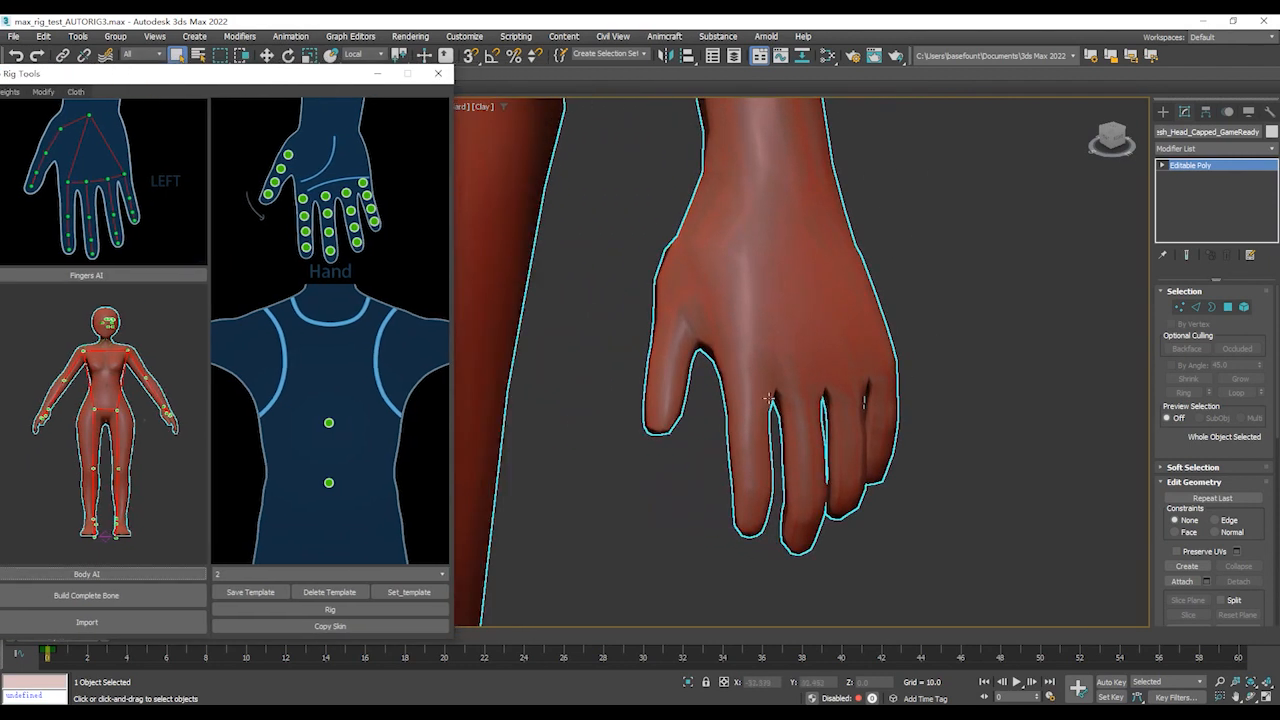
middle_click_drag(877, 321, 899, 345, "alt")
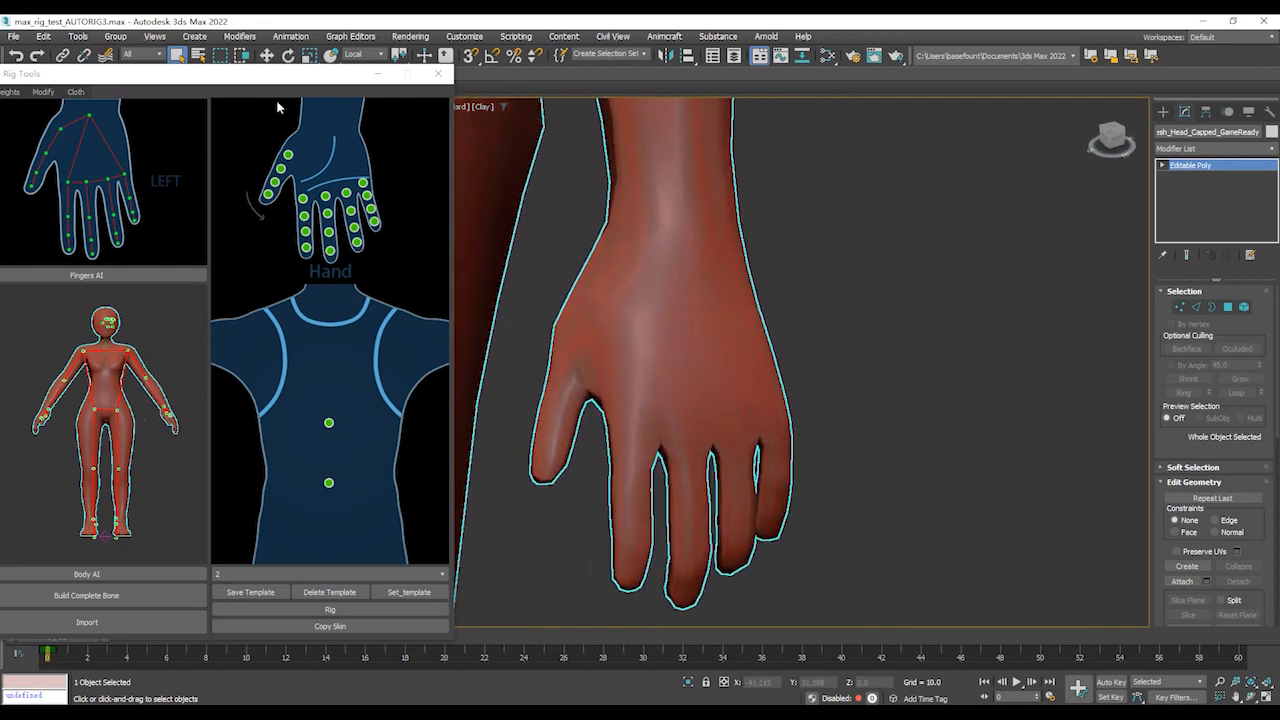
left_click_drag(134, 74, 268, 82)
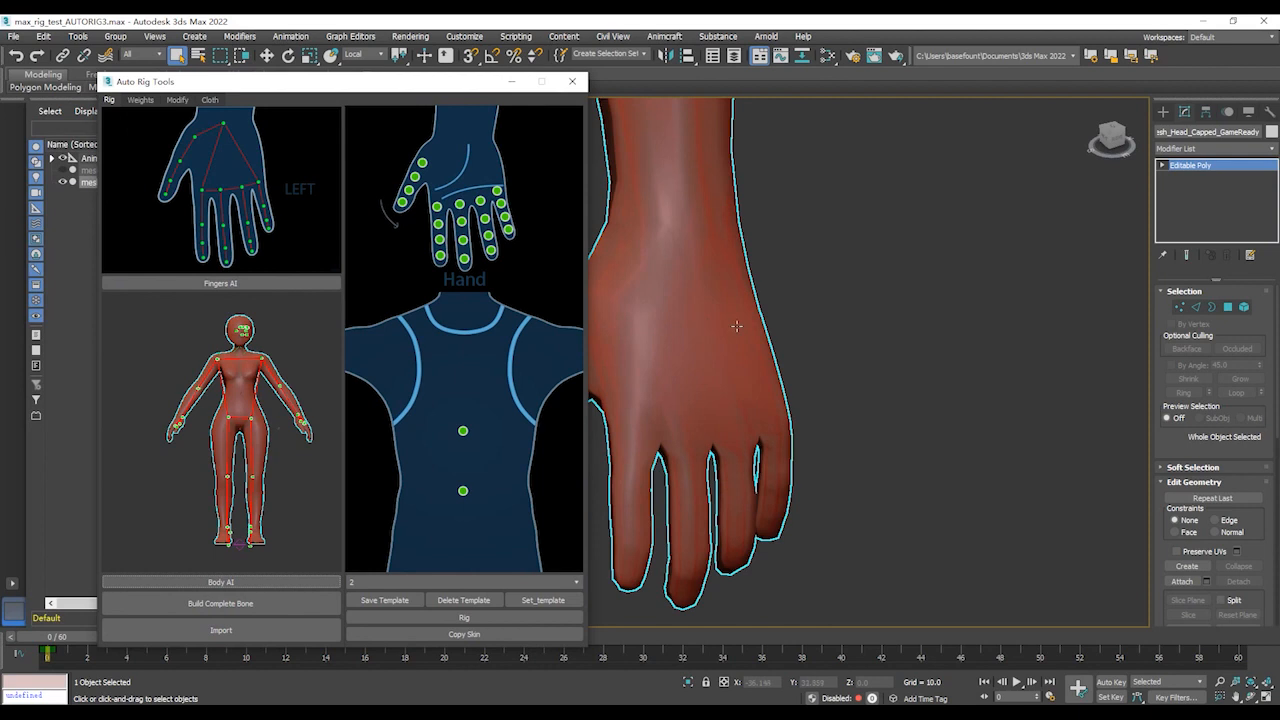
left_click_drag(417, 89, 306, 89)
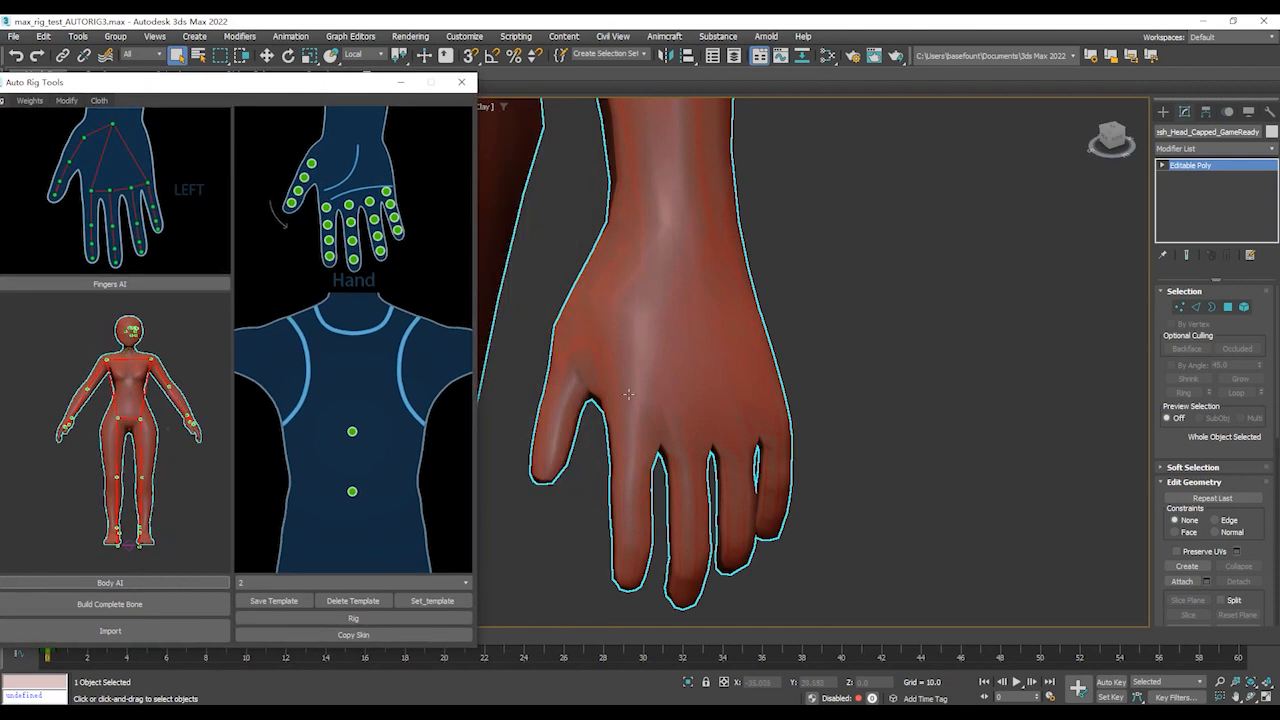
middle_click_drag(847, 391, 797, 259, "alt")
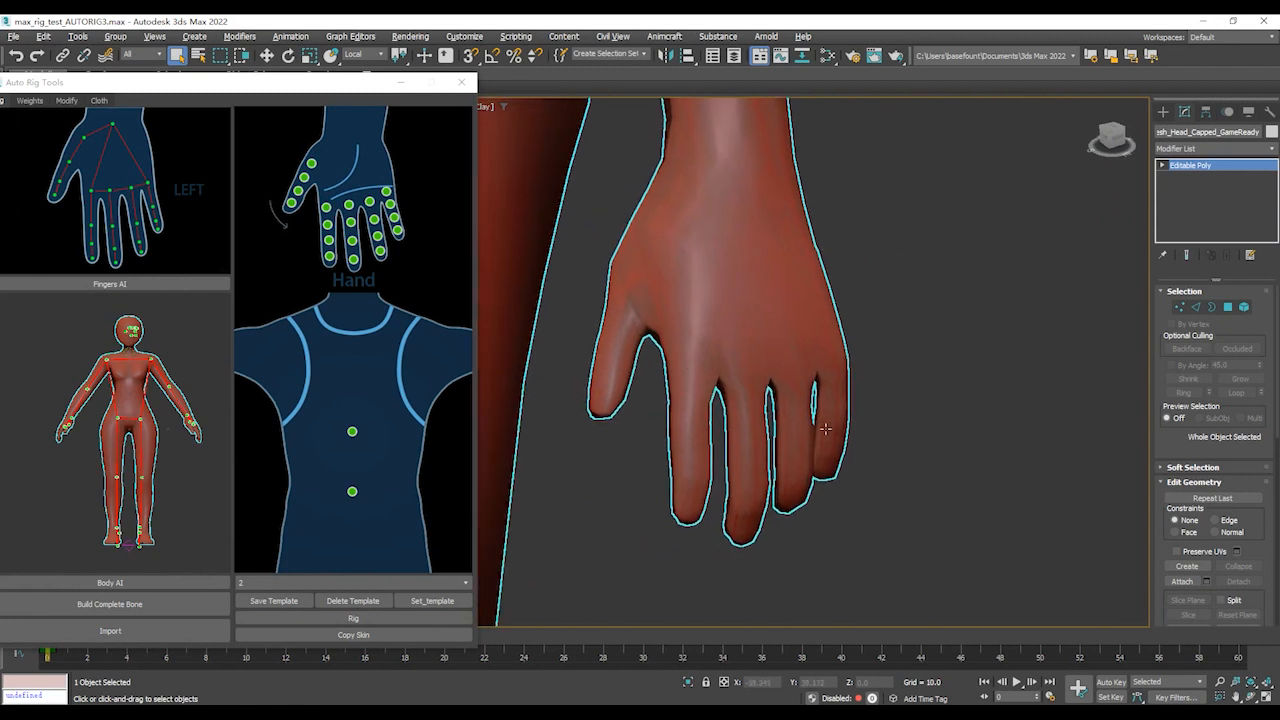
middle_click_drag(940, 302, 938, 316)
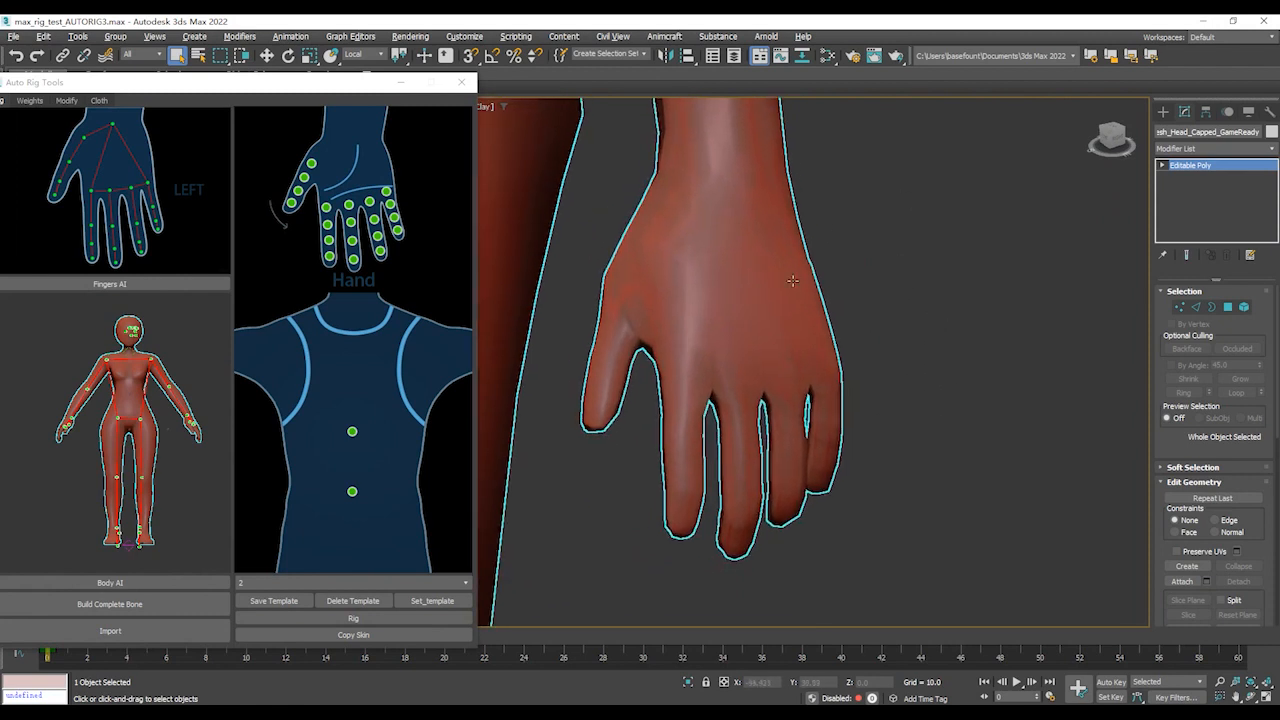
left_click(111, 283)
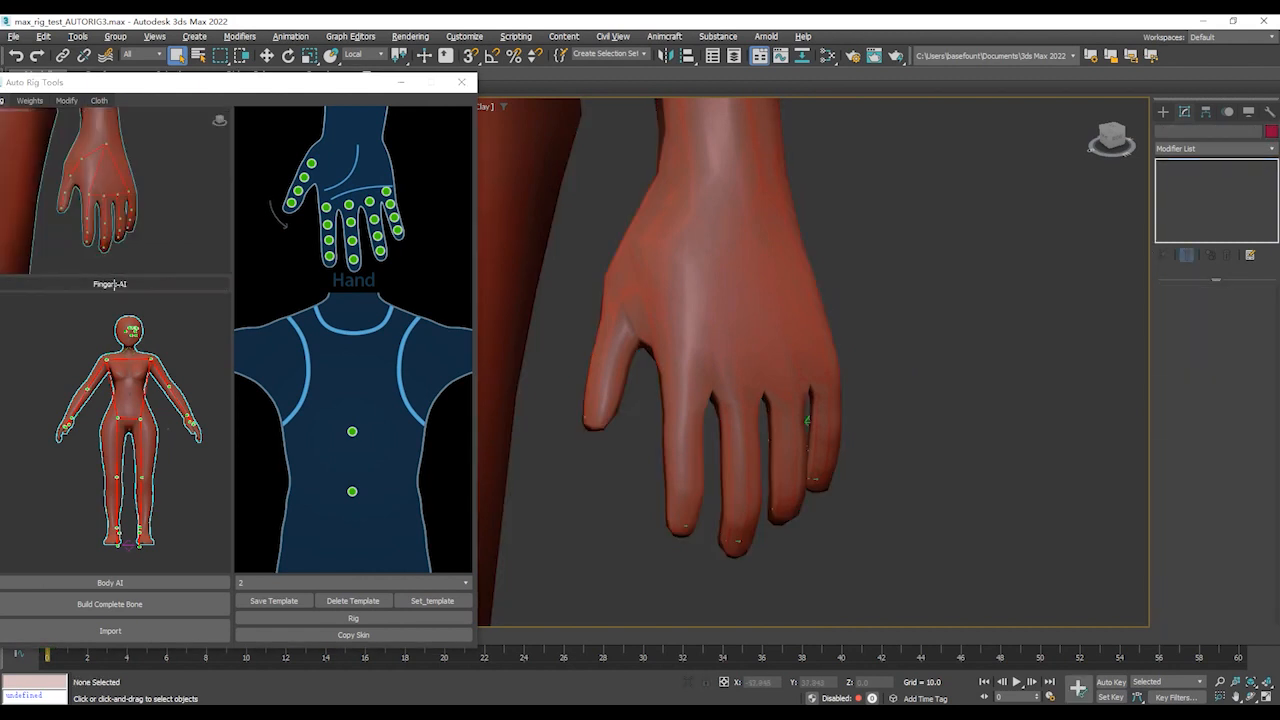
- Display the model in wireframe, select the left thumb's base guide and inspect the finger guides, including from the front
key("F3")
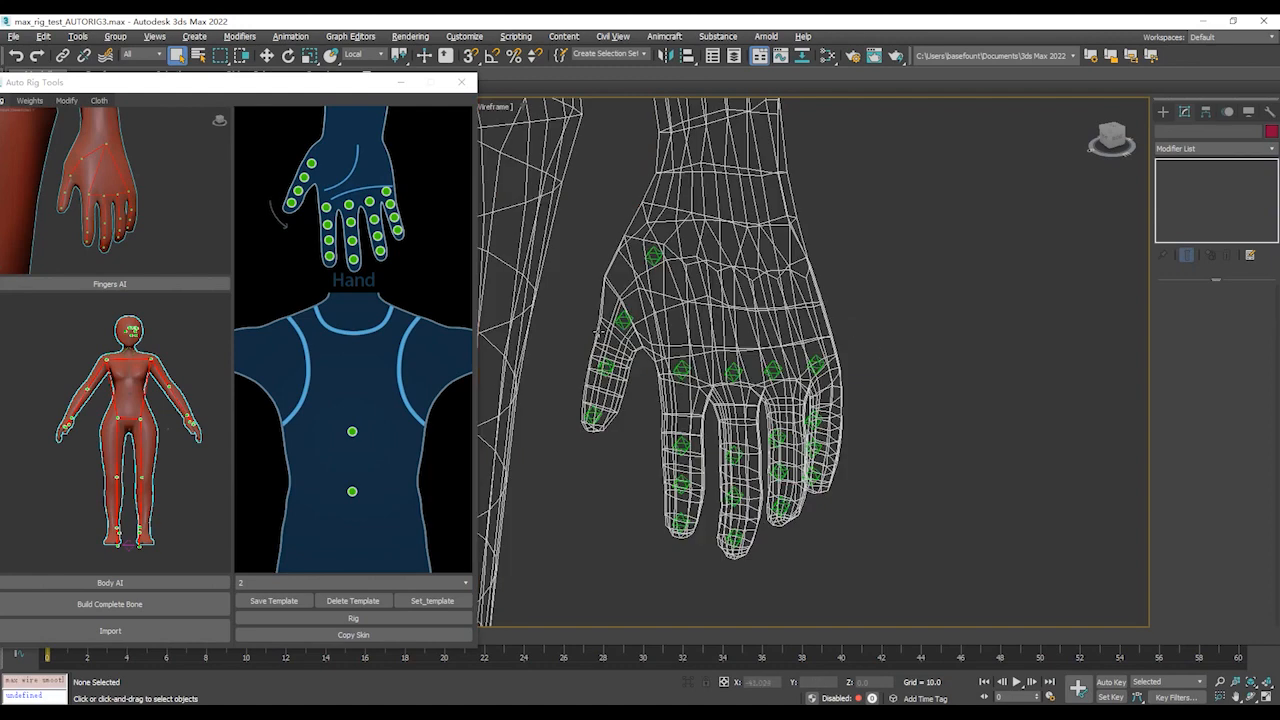
scroll(665, 313, "up", 6)
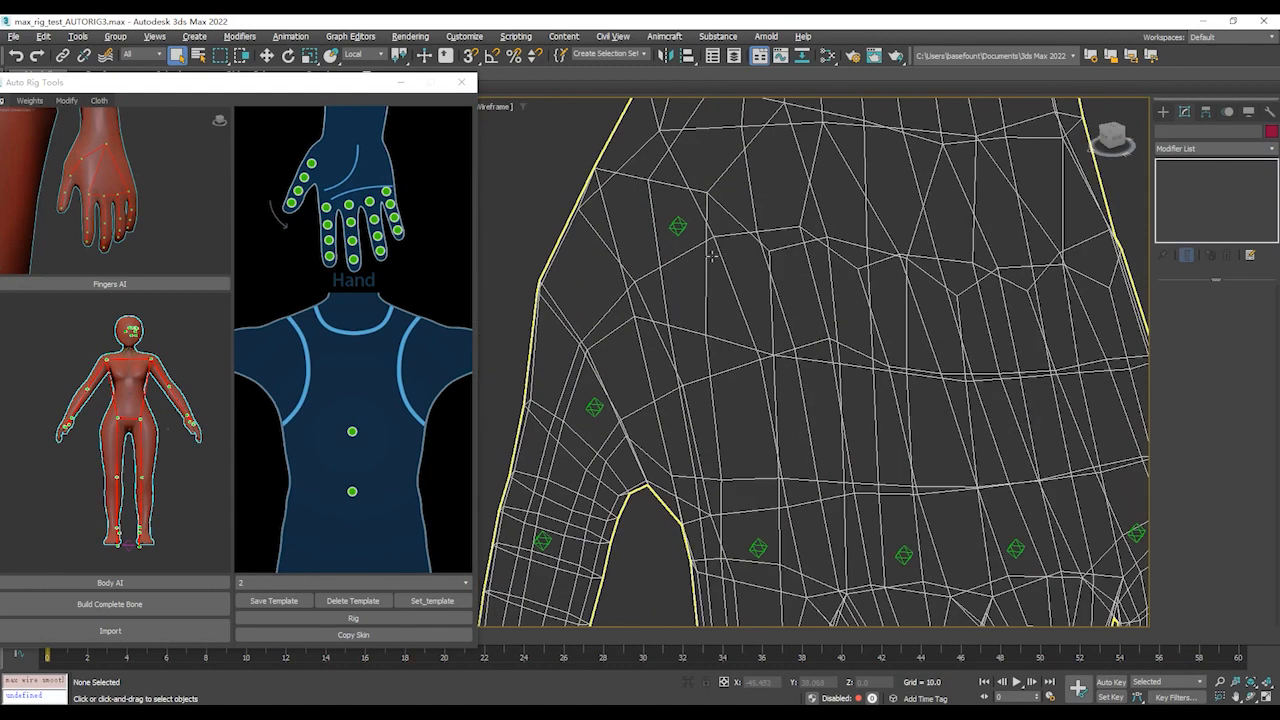
left_click(677, 226)
scroll(872, 304, "down", 3)
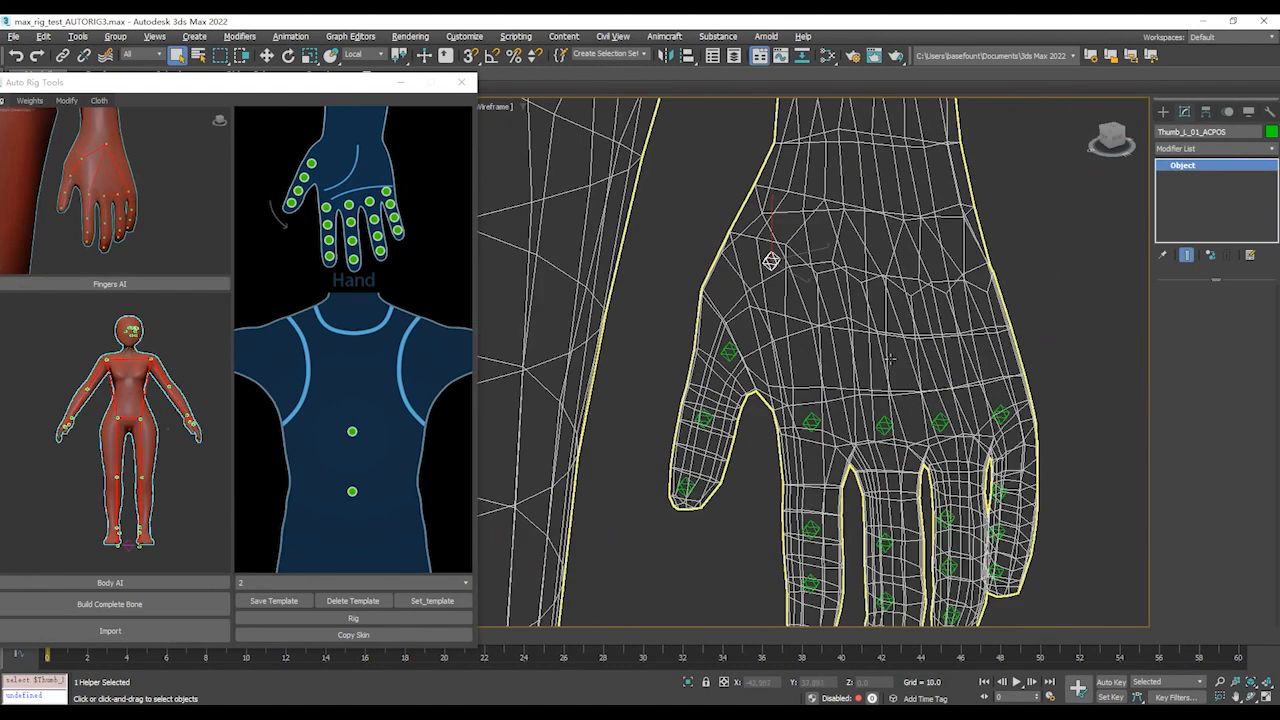
key("f")
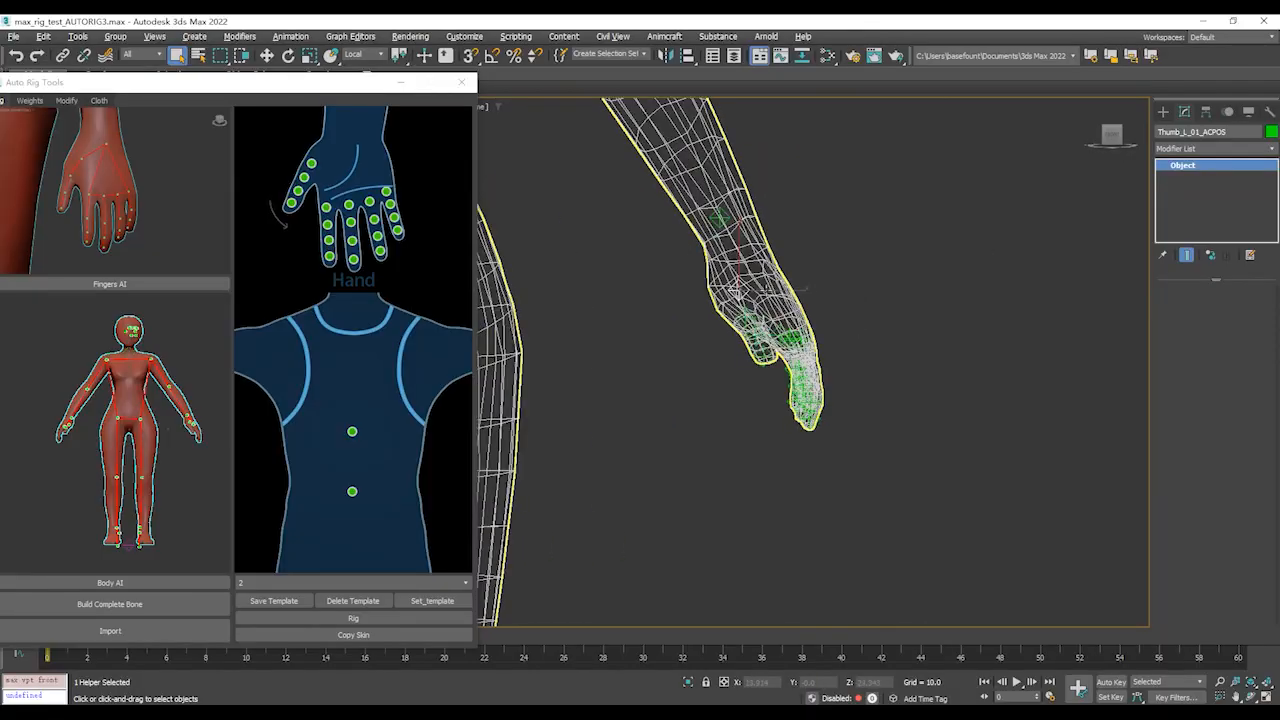
- Move the left pinky's misplaced middle joint guides, including Pingky_L_03_ACPOS, toward the centre of the finger
middle_click_drag(862, 294, 909, 351, "alt")
left_click(826, 308)
key("w")
middle_click_drag(814, 294, 878, 305, "alt")
left_click_drag(850, 313, 875, 324)
scroll(847, 402, "up", 2)
left_click(811, 363)
left_click_drag(837, 370, 871, 395)
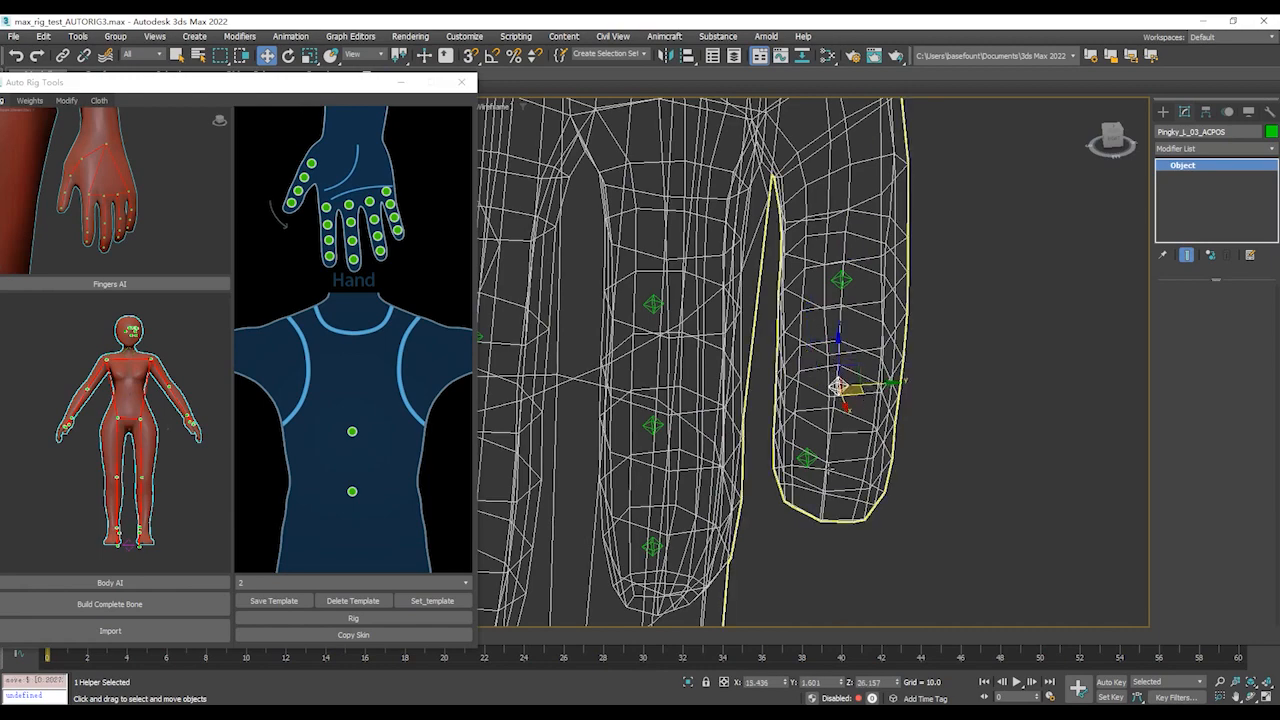
- Centre the left pinky's fingertip guide at about X 15.15 and the guide Pingky_L_03_ACPOS at about X 15.29 inside the finger
left_click(808, 460)
left_click_drag(833, 471, 842, 476)
middle_click_drag(938, 402, 882, 400, "alt")
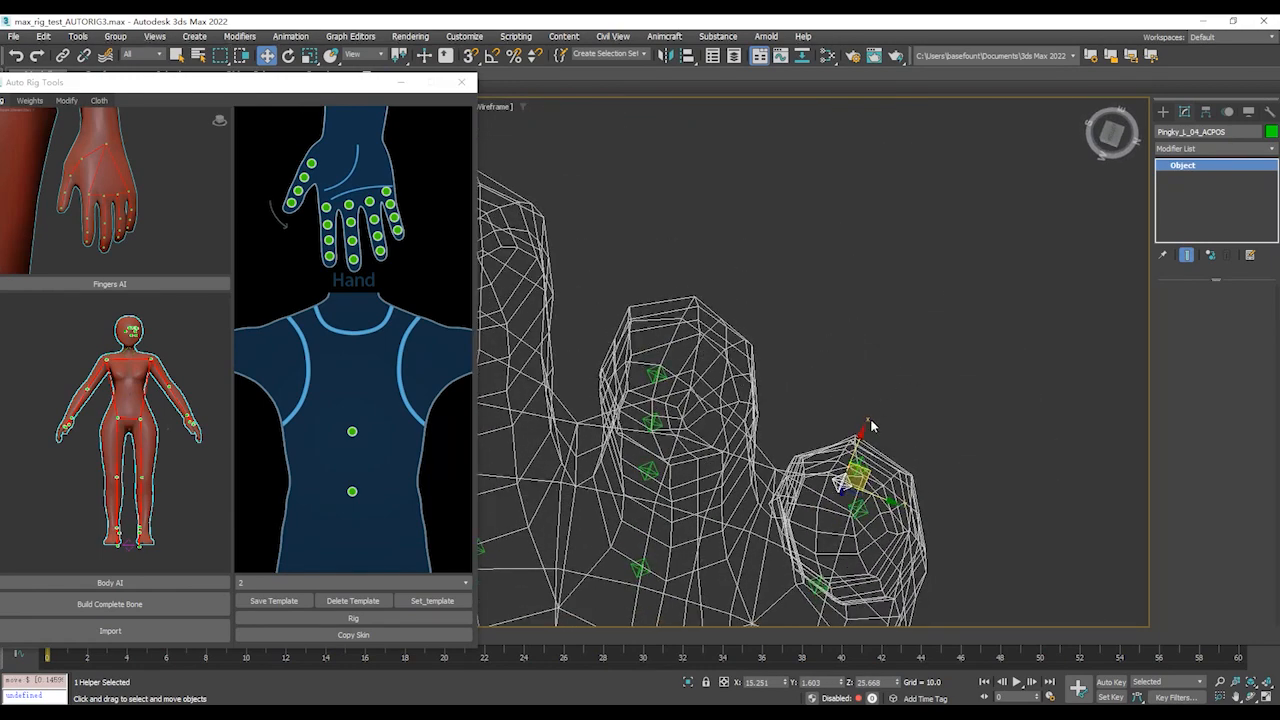
left_click_drag(852, 462, 836, 500)
middle_click_drag(924, 368, 885, 260, "alt")
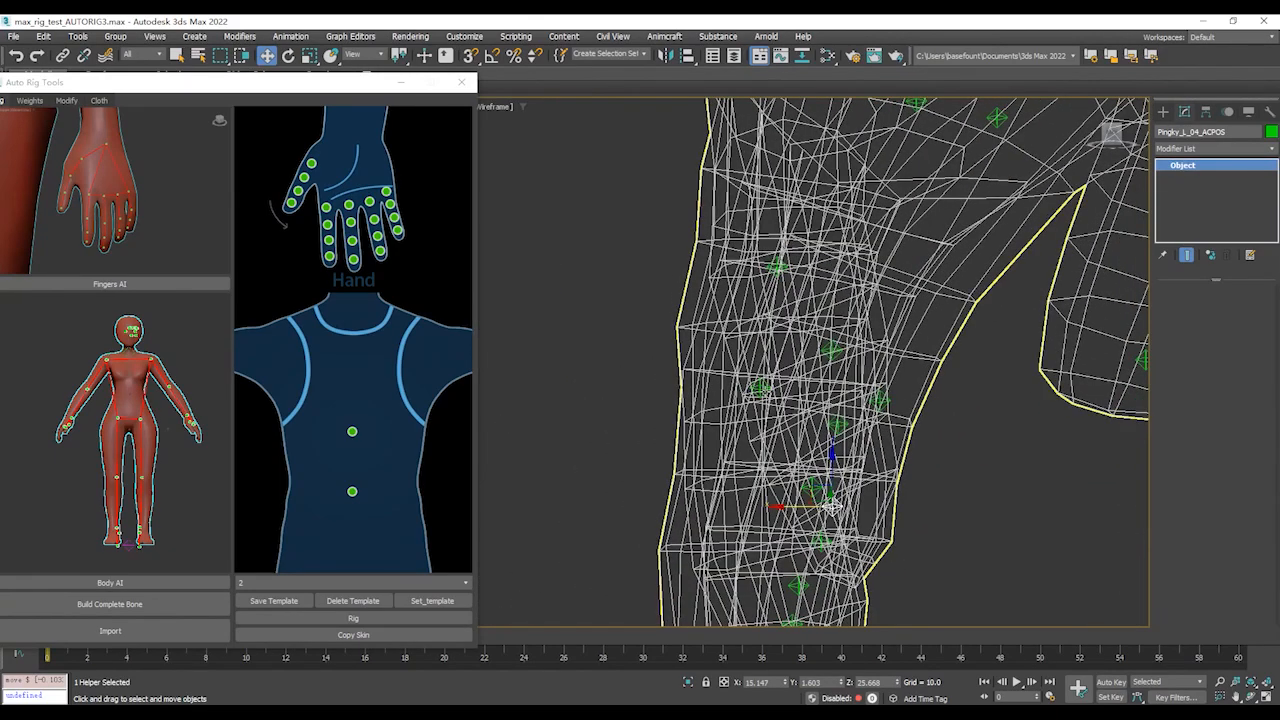
scroll(831, 506, "up", 3)
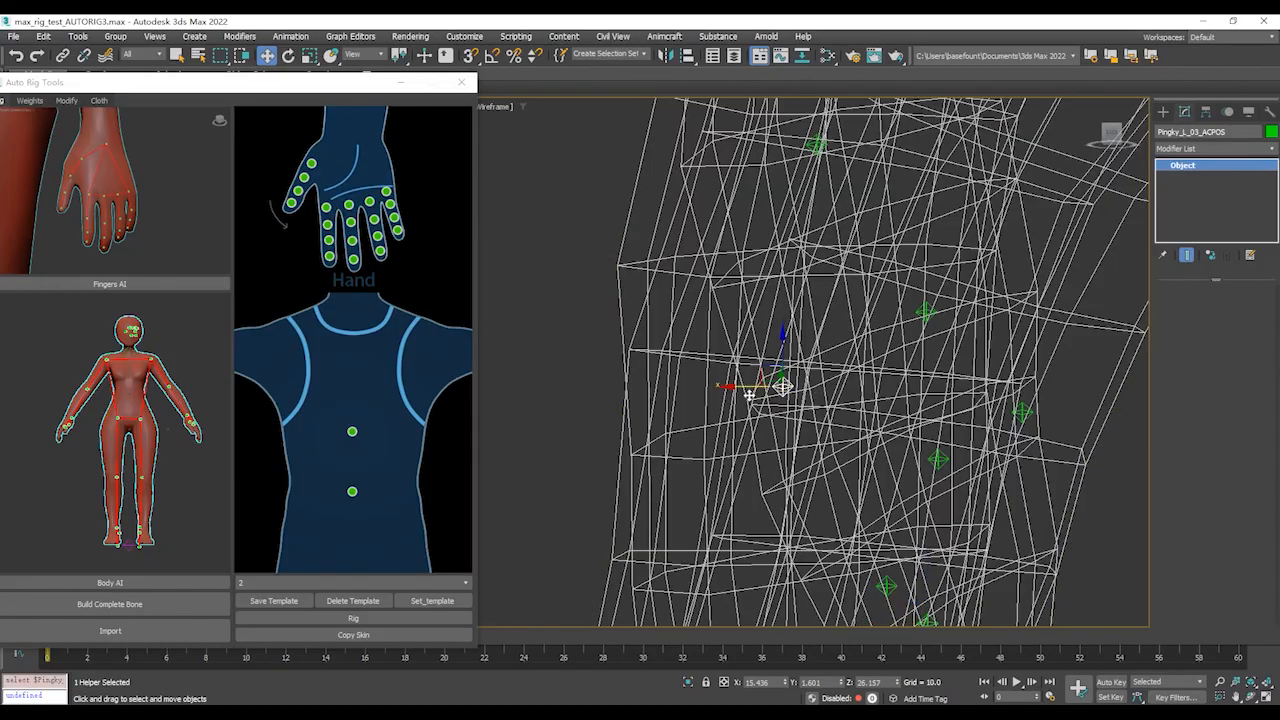
left_click_drag(743, 394, 815, 398)
scroll(855, 325, "down", 3)
- In the front view, move the Head_ACPOS guide from the eye down to the base of the skull on the body's midline
middle_click_drag(825, 352, 964, 440, "alt")
scroll(964, 440, "down", 10)
middle_click_drag(840, 448, 1040, 482, "alt")
key("f")
scroll(800, 285, "up", 10)
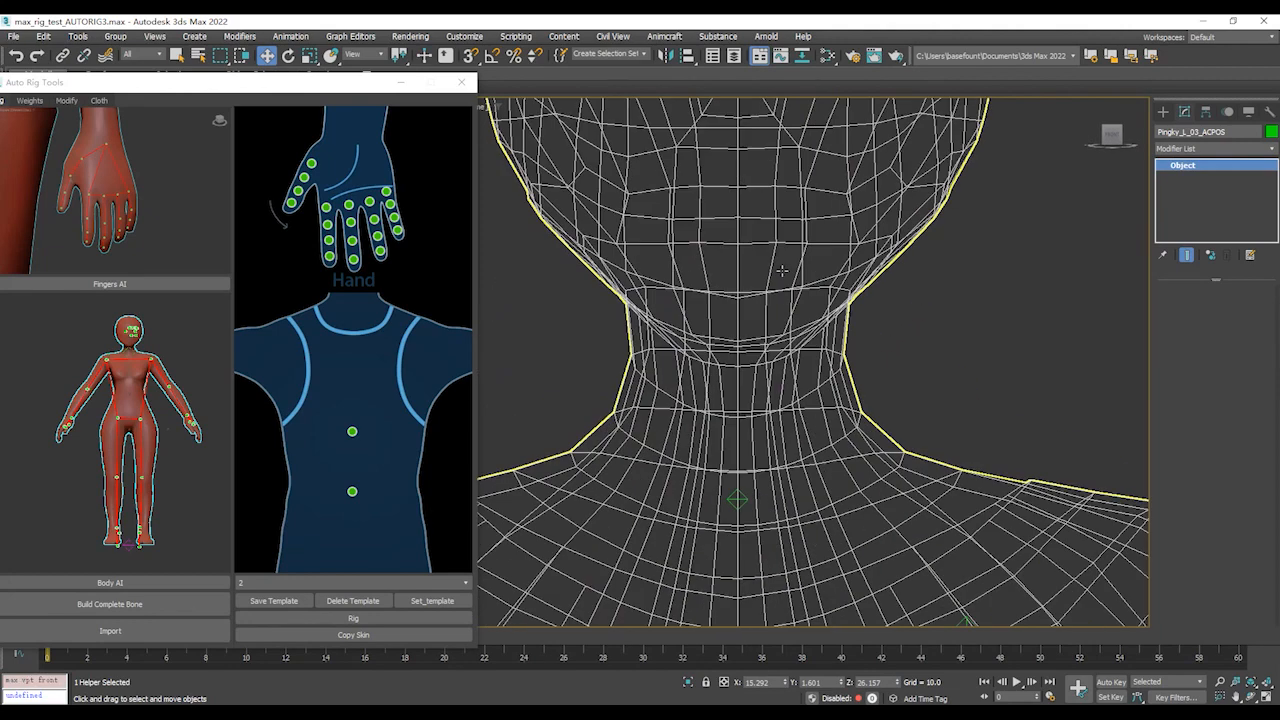
middle_click_drag(929, 245, 921, 358)
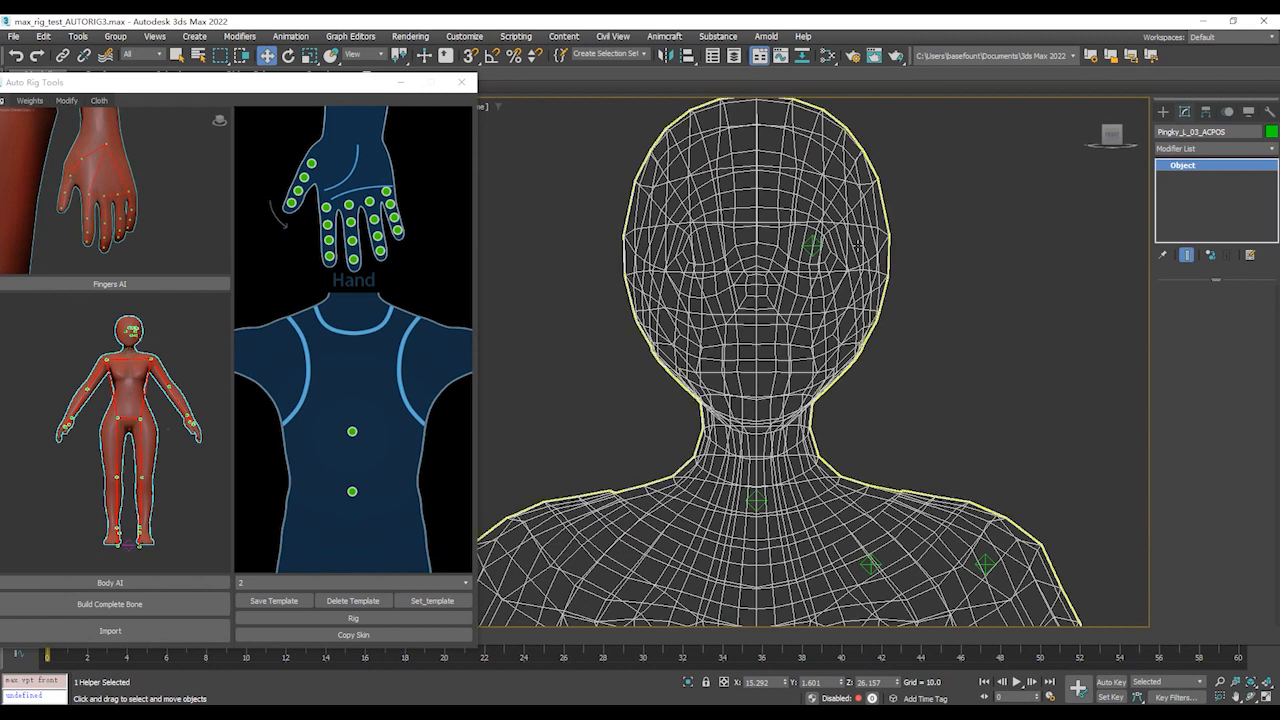
scroll(882, 265, "up", 3)
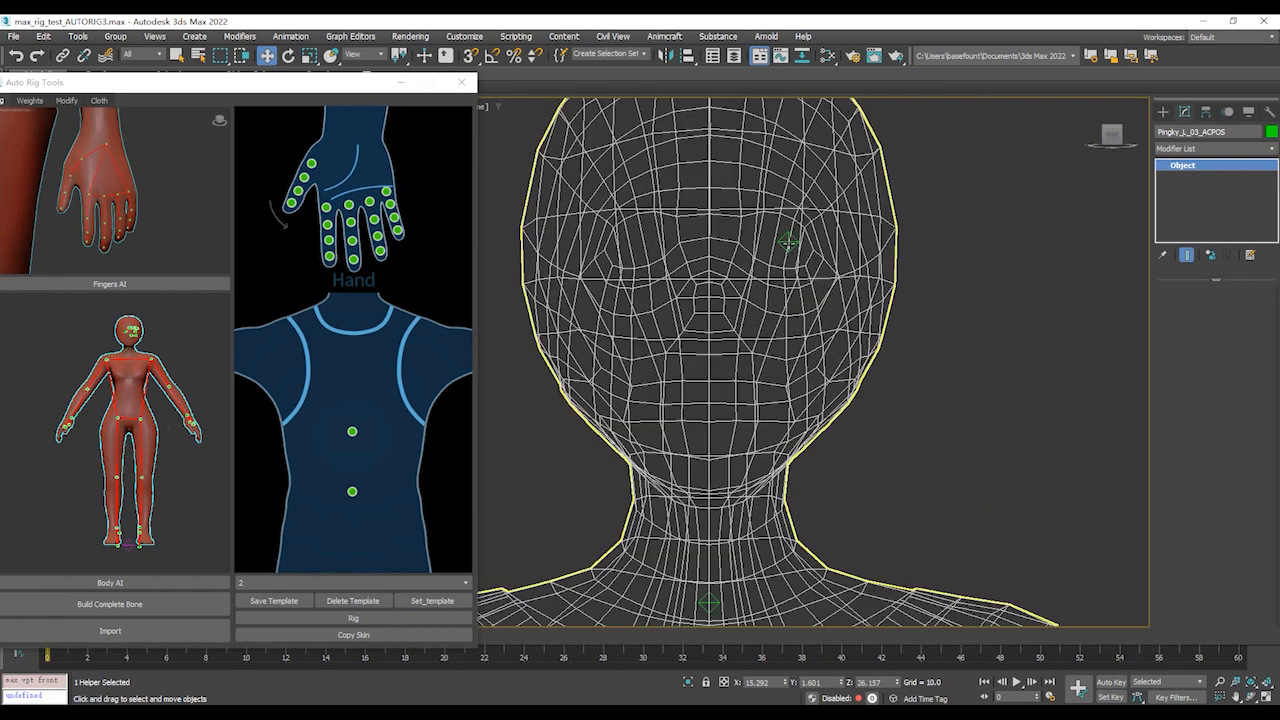
scroll(813, 298, "up", 5)
left_click(876, 252)
scroll(862, 286, "up", 3)
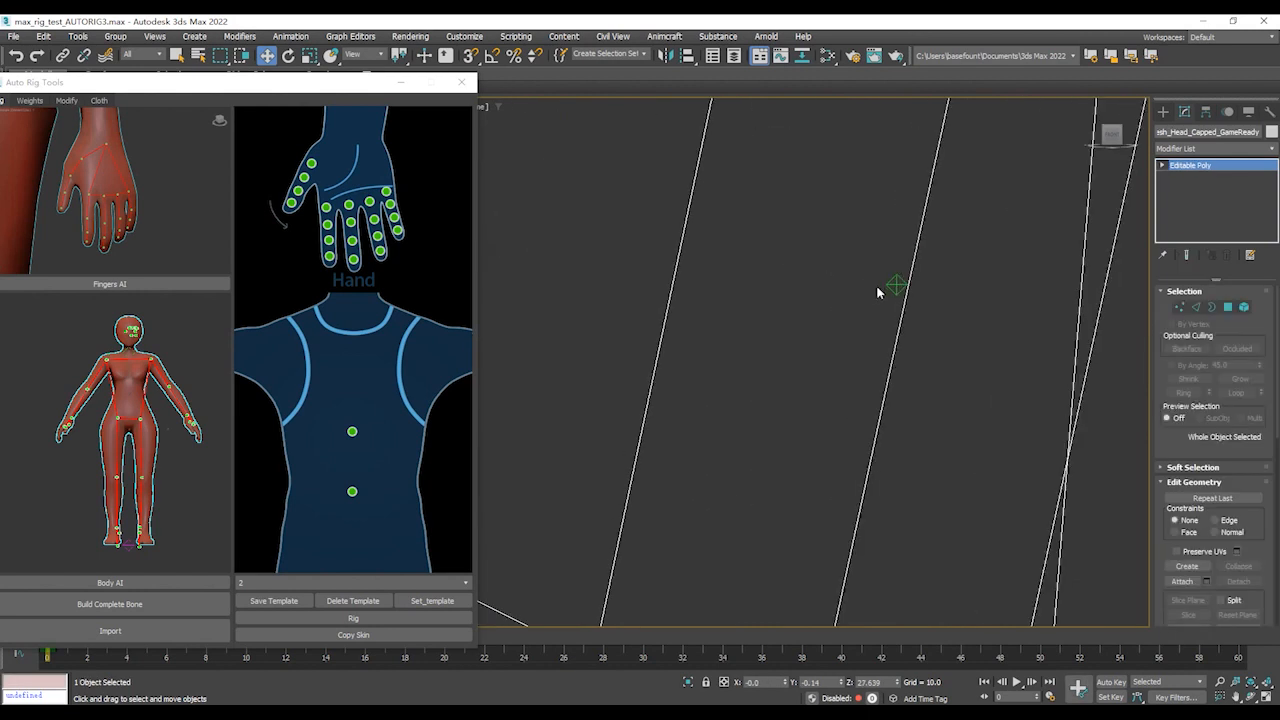
left_click(897, 285)
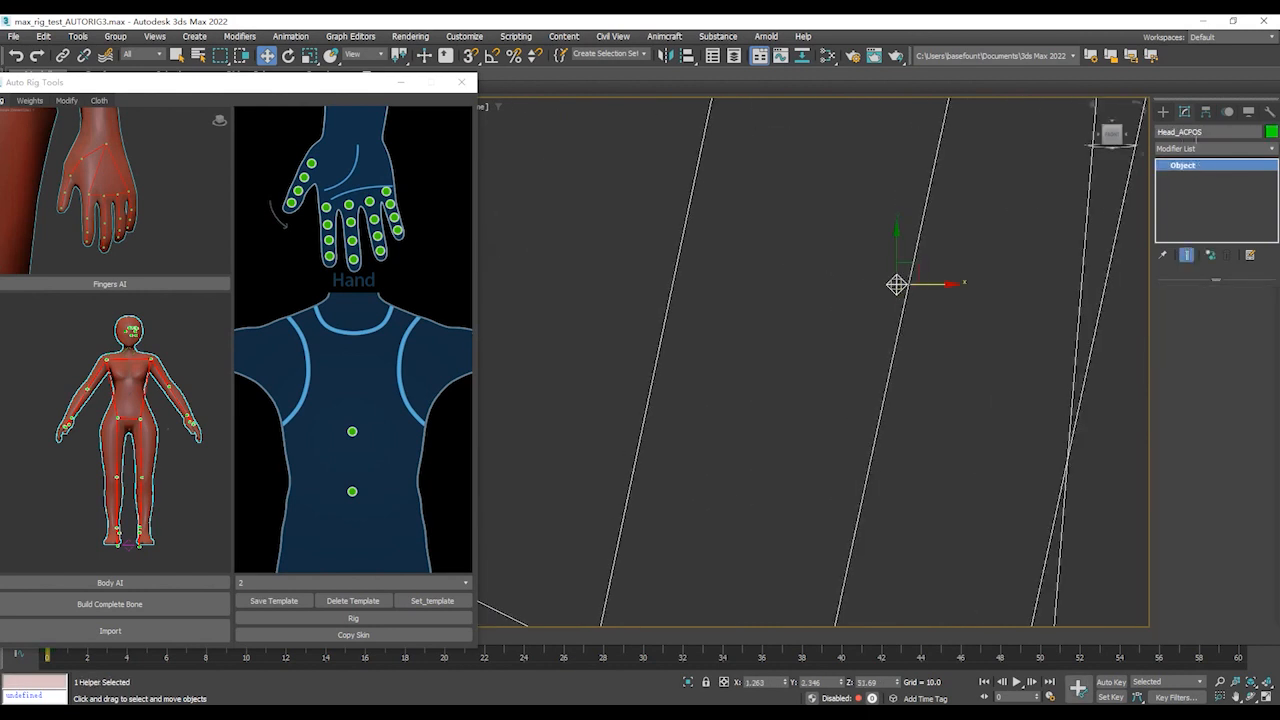
scroll(920, 310, "down", 5)
middle_click_drag(932, 410, 928, 140)
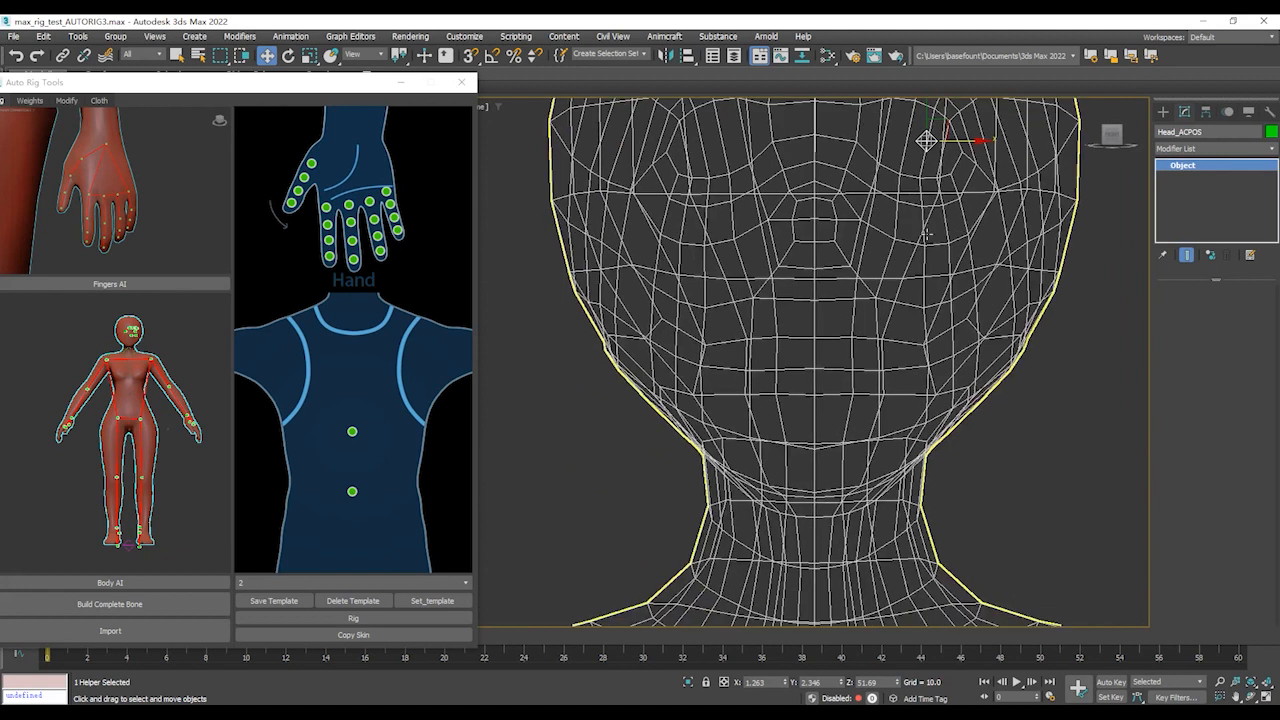
scroll(943, 190, "down", 3)
left_click_drag(951, 172, 898, 345)
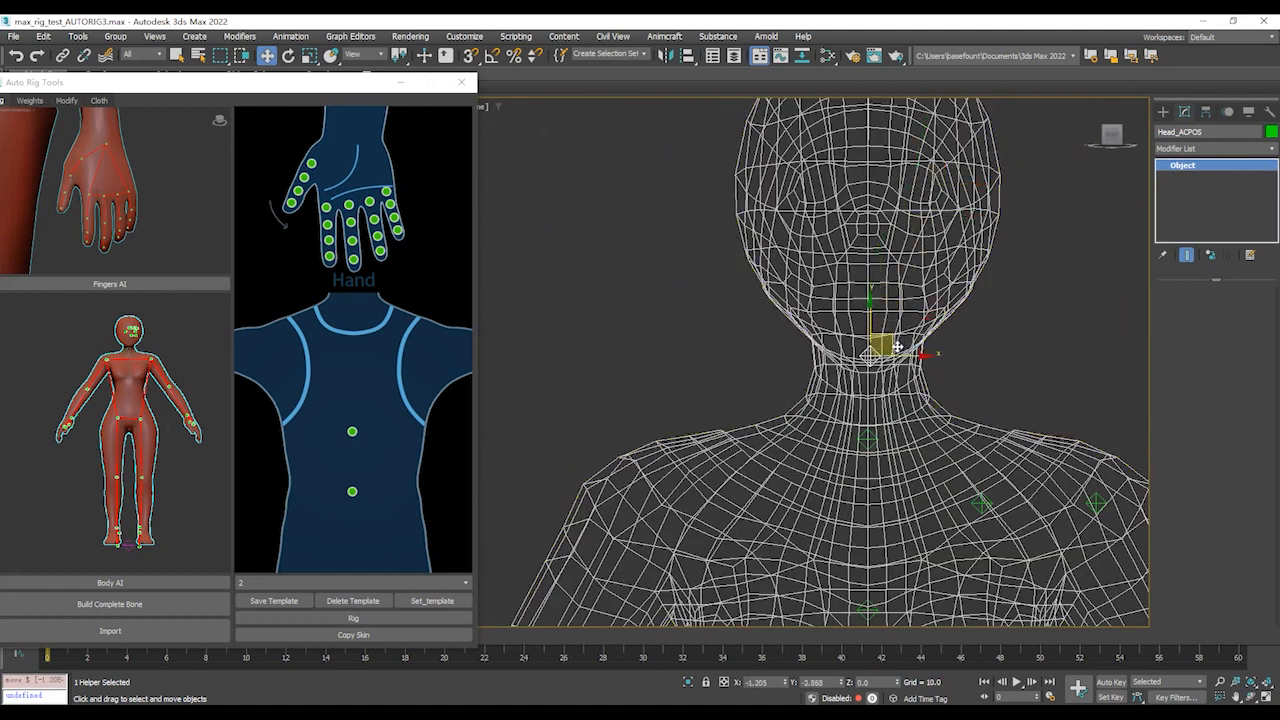
scroll(897, 355, "up", 5)
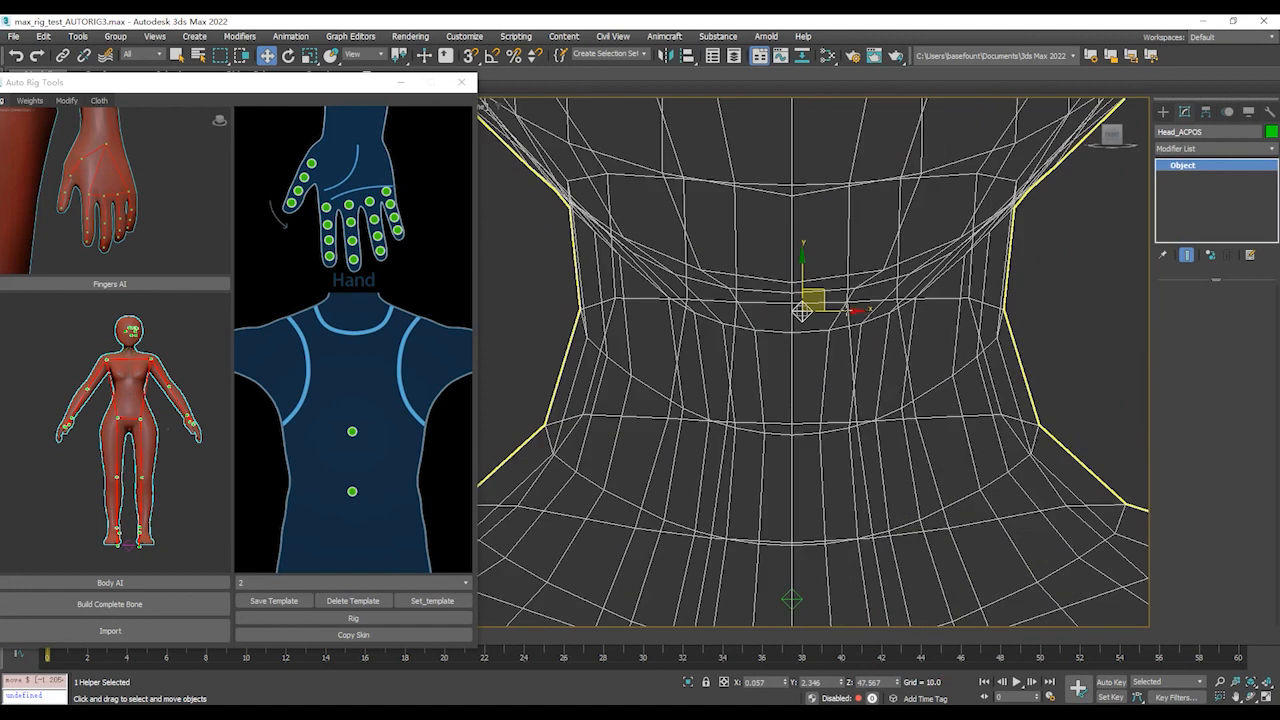
left_click_drag(830, 304, 820, 296)
- Move the left clavicle guide slightly inward and down, to about X 2.39, Z 44.12
scroll(818, 300, "down", 4)
scroll(974, 483, "up", 6)
scroll(935, 257, "down", 5)
scroll(935, 257, "up", 5)
scroll(951, 294, "down", 1)
left_click(787, 271)
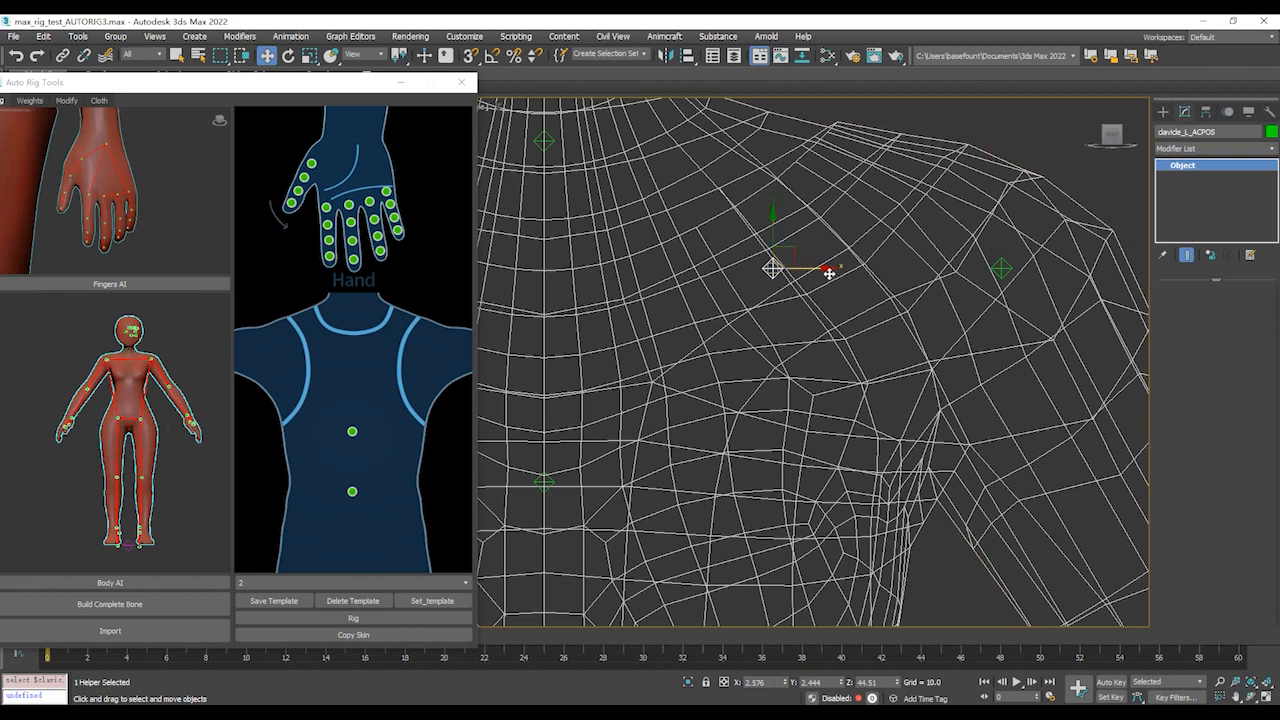
left_click_drag(799, 259, 783, 294)
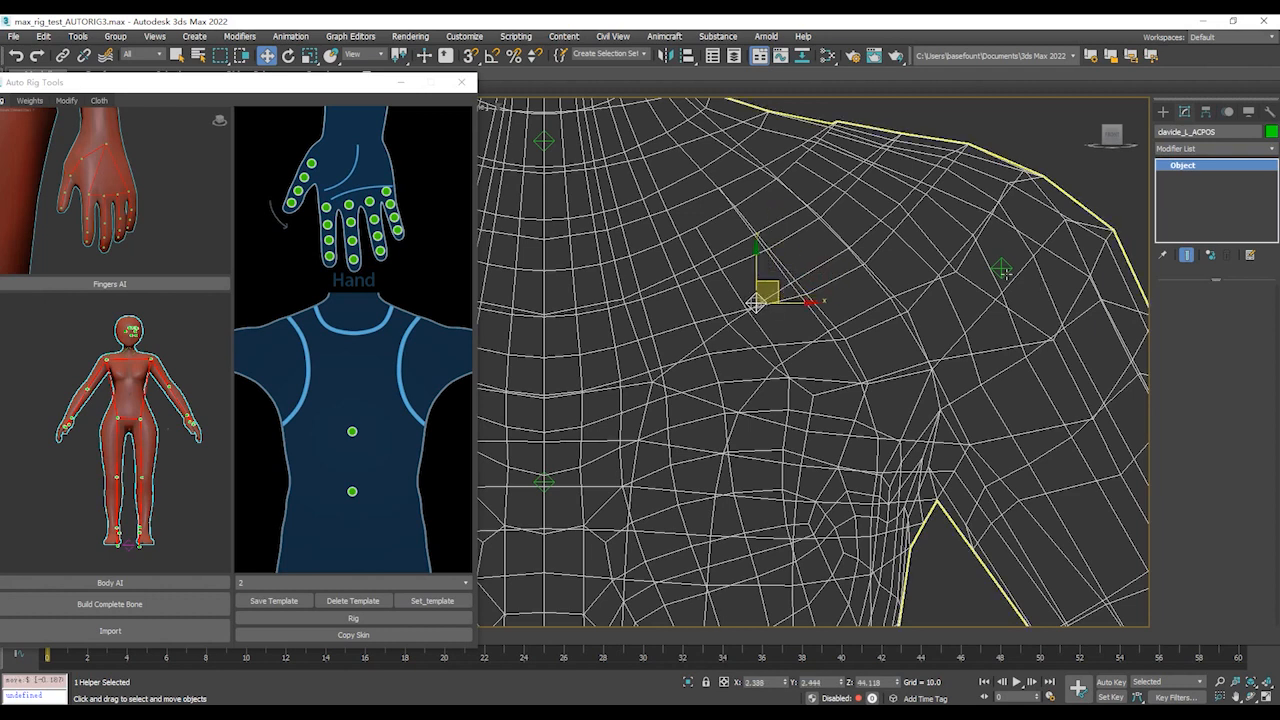
- Move the left upper arm guide inward and down in the shoulder, to about X 4.99, Z 44.14
scroll(1001, 268, "up", 4)
left_click(967, 270)
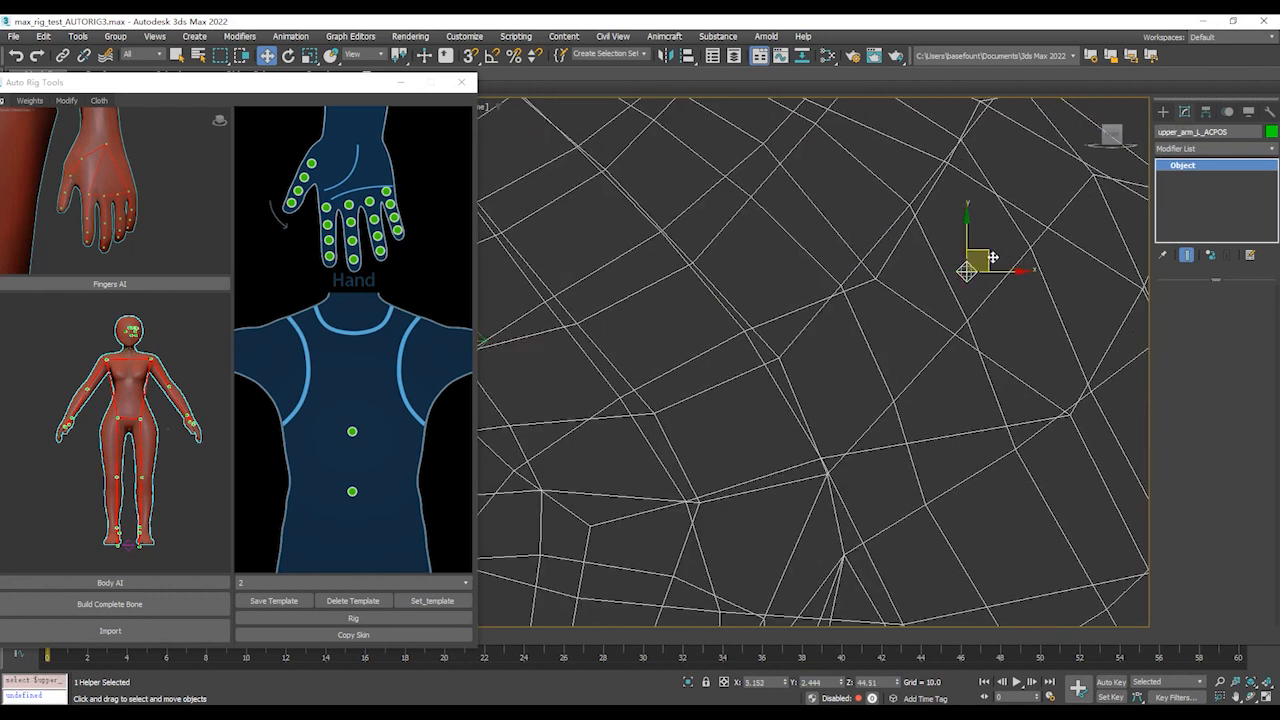
left_click_drag(993, 258, 969, 311)
scroll(951, 334, "down", 4)
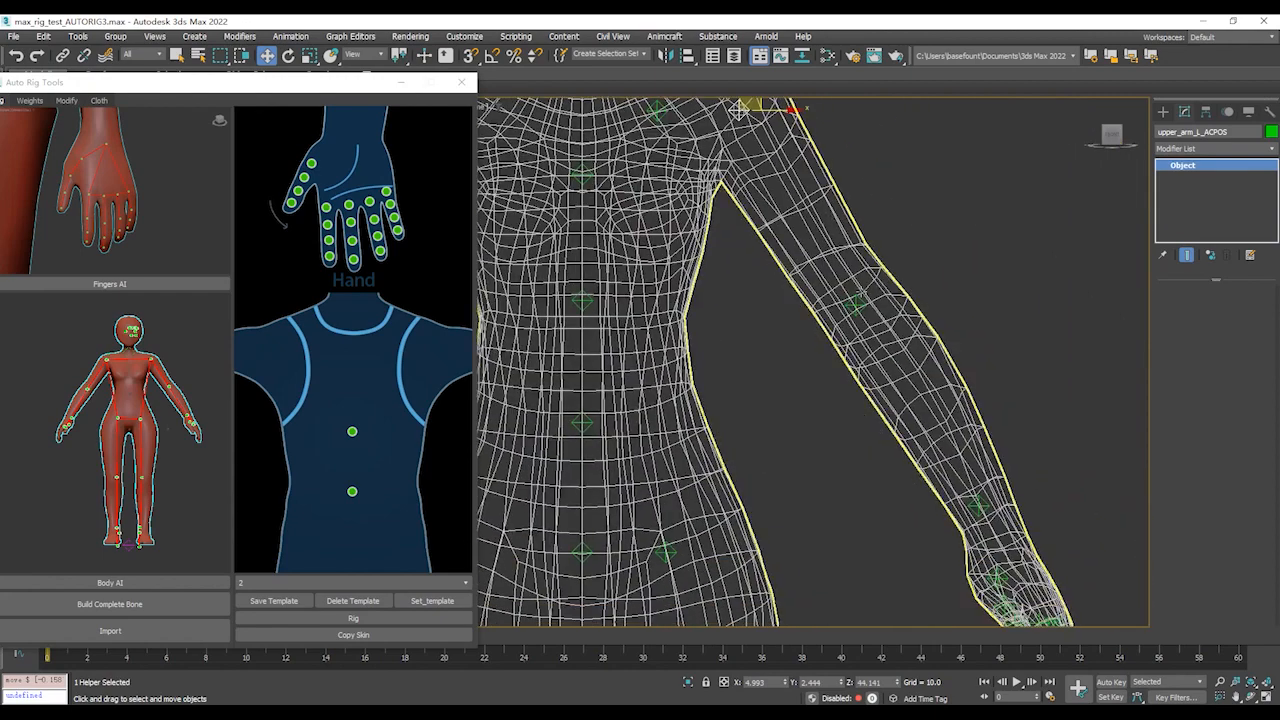
- Move the left lower arm guide up slightly at the elbow, to about X 8.63, Z 38.38
scroll(876, 354, "up", 5)
scroll(880, 360, "up", 5)
left_click(886, 365)
scroll(886, 365, "down", 4)
scroll(988, 313, "down", 4)
scroll(972, 323, "up", 4)
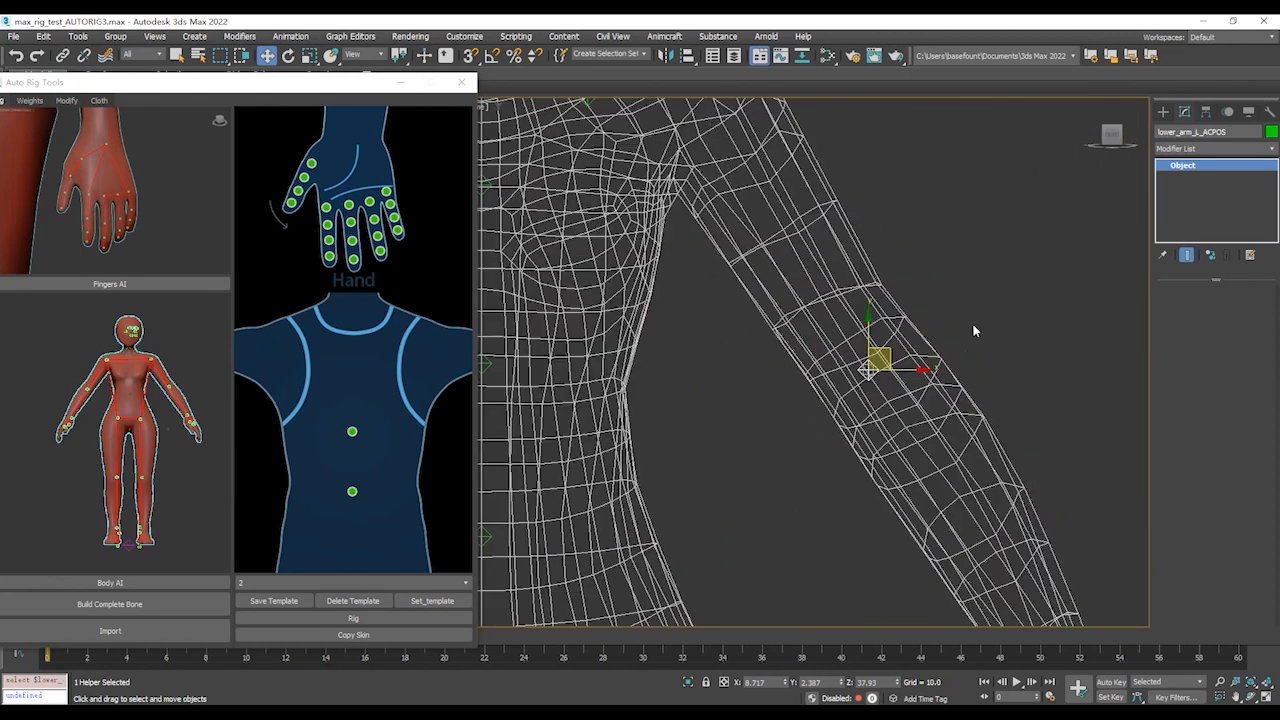
scroll(890, 350, "down", 4)
- Move the left hand guide down toward the wrist, to about X 12.91, Z 31.12
middle_click_drag(1043, 466, 1003, 260)
scroll(1005, 290, "up", 4)
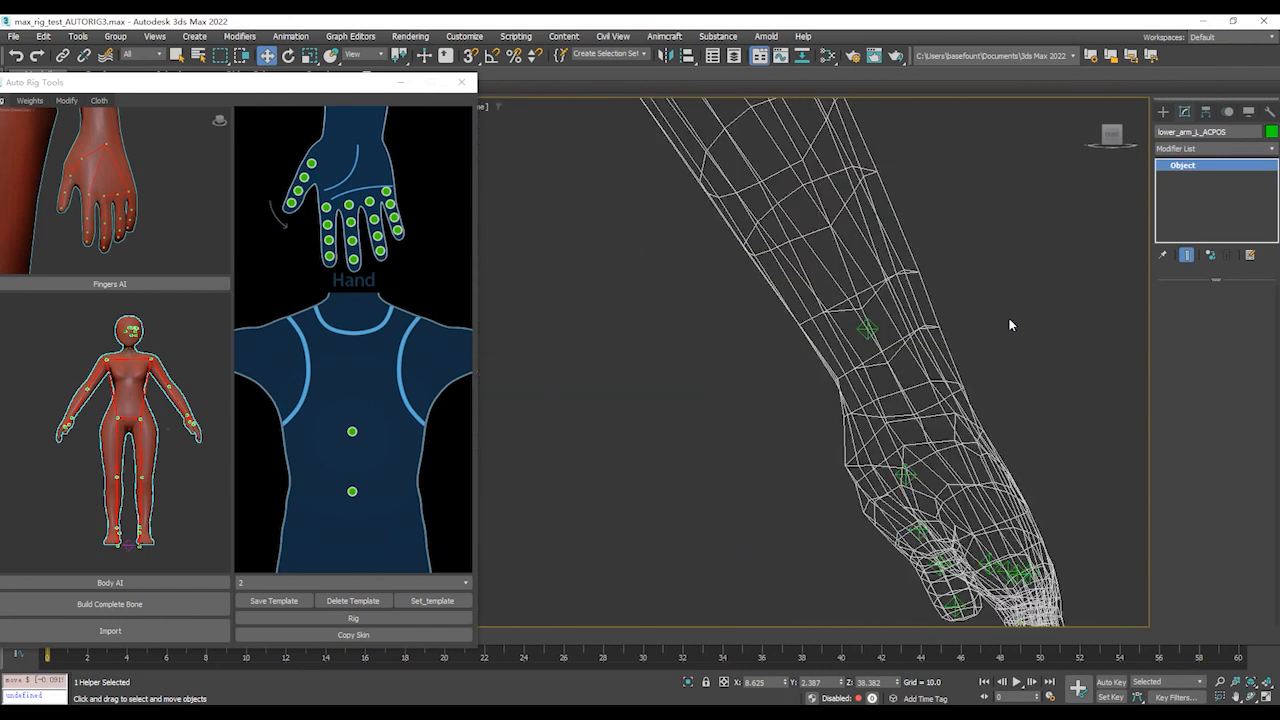
scroll(870, 336, "up", 4)
left_click(875, 334)
scroll(880, 334, "up", 3)
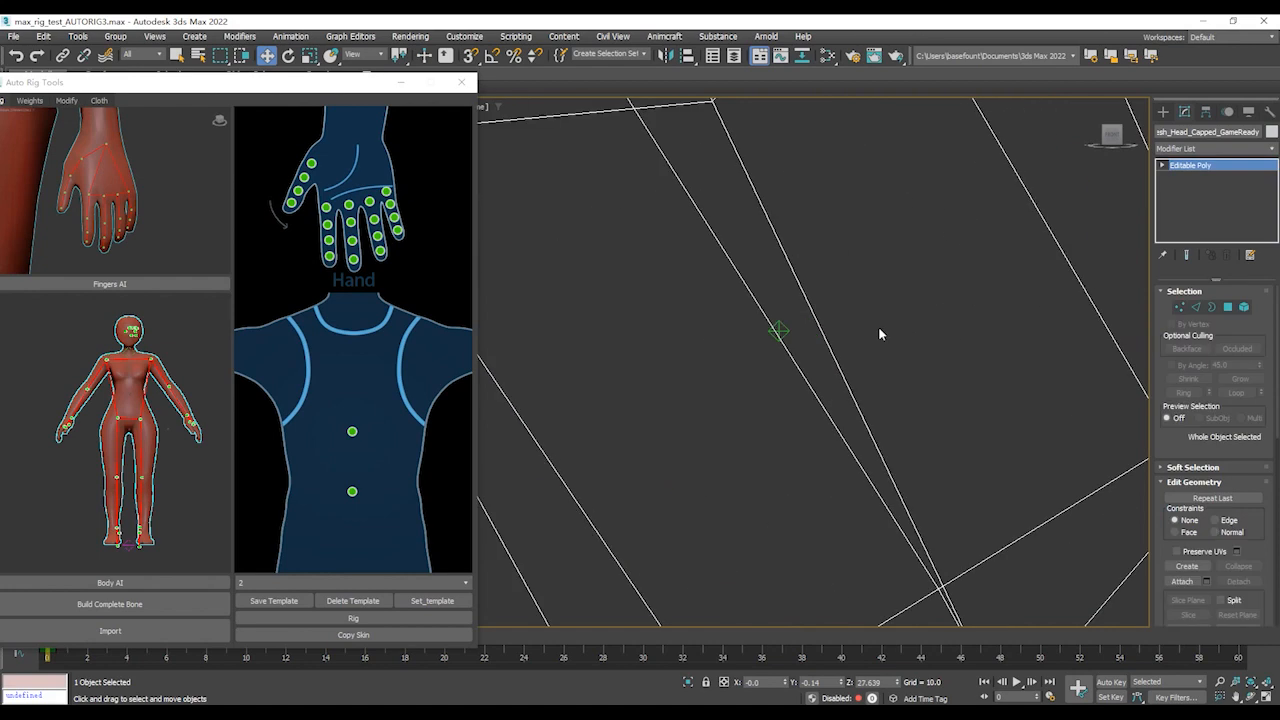
left_click(783, 331)
scroll(897, 337, "down", 3)
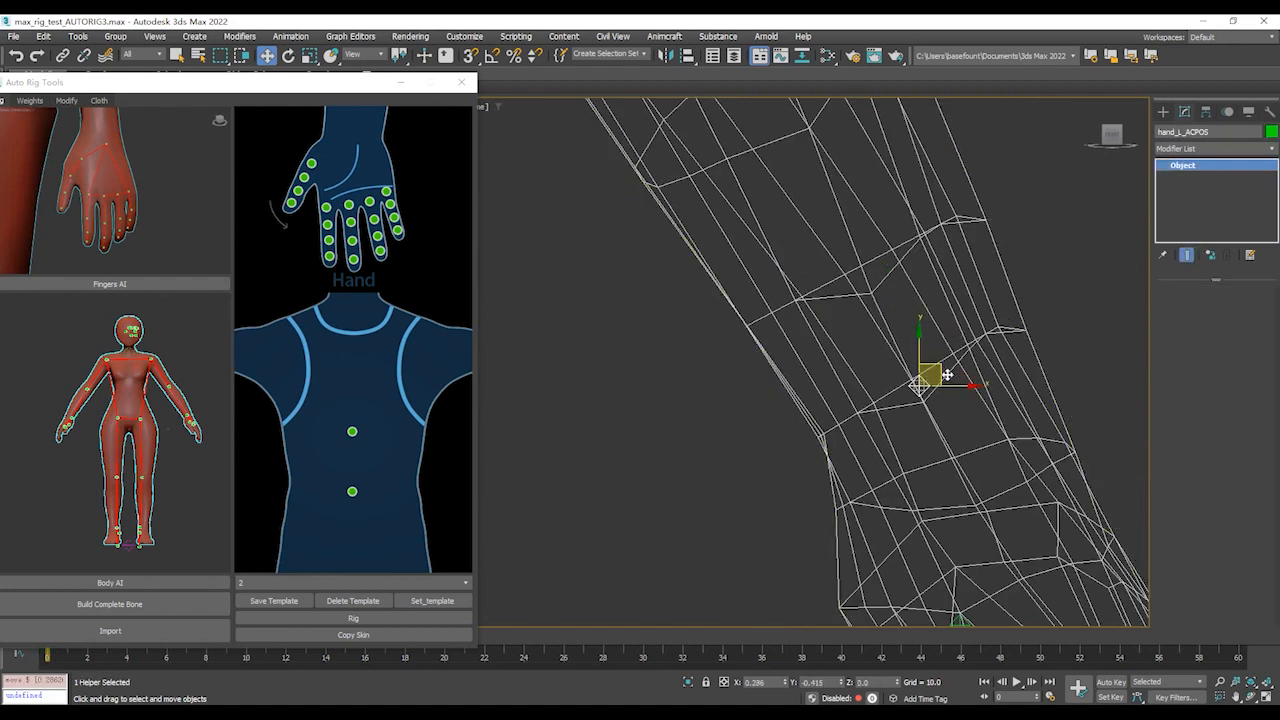
scroll(947, 375, "down", 5)
- Move the left lower leg guide outward and down to the knee, by about 0.66 in X and -0.77 vertically
scroll(866, 229, "up", 2)
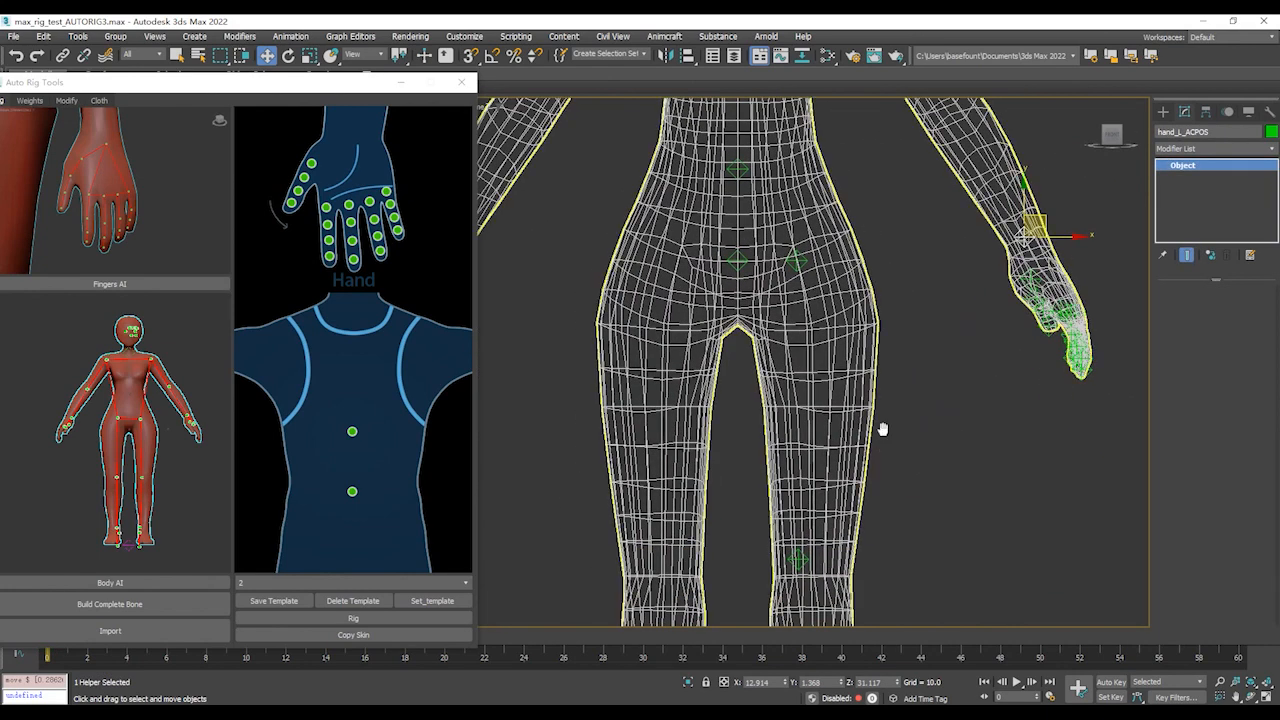
middle_click_drag(882, 429, 880, 243)
scroll(880, 243, "up", 3)
left_click(792, 284)
scroll(752, 286, "up", 2)
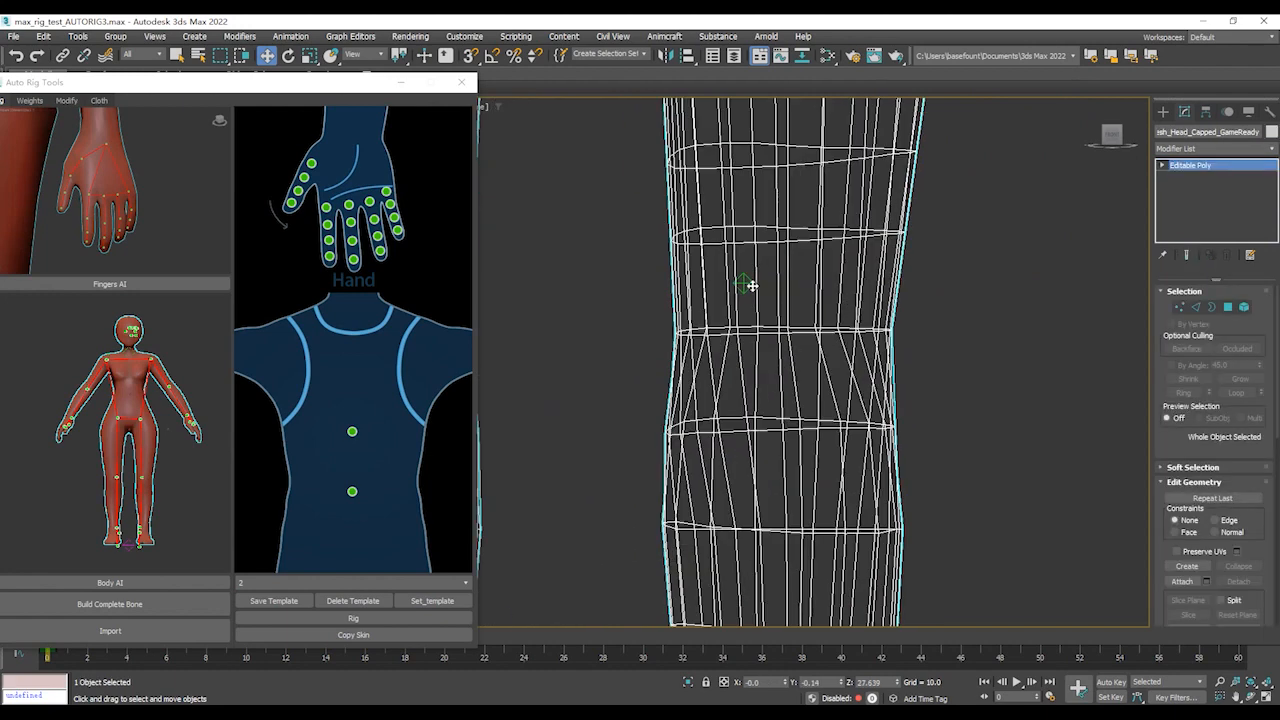
scroll(757, 292, "up", 5)
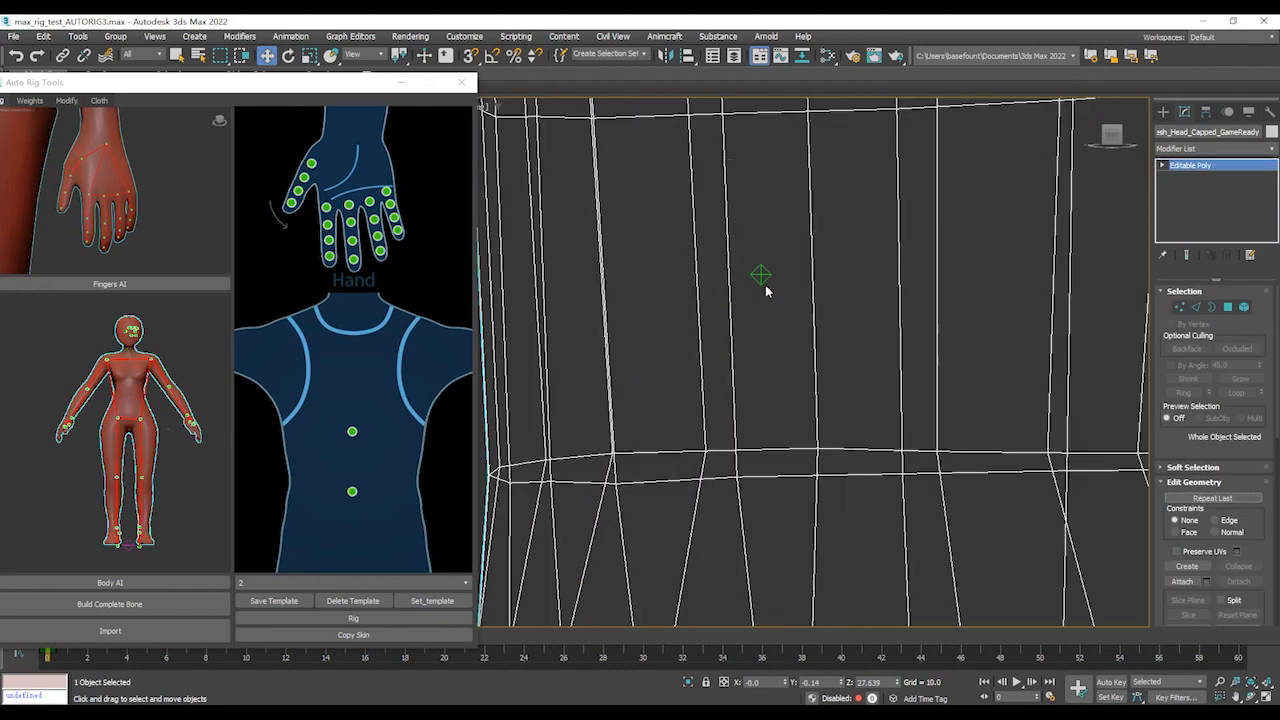
left_click(763, 280)
scroll(765, 283, "down", 8)
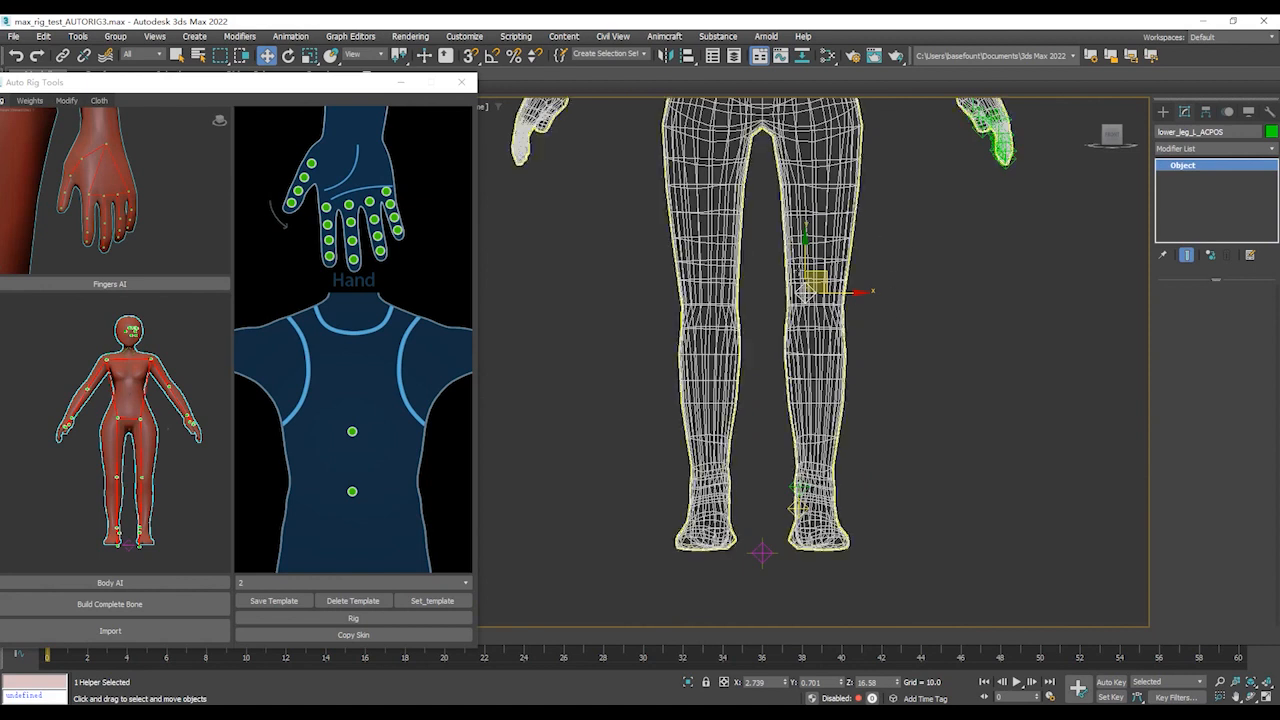
scroll(856, 282, "up", 5)
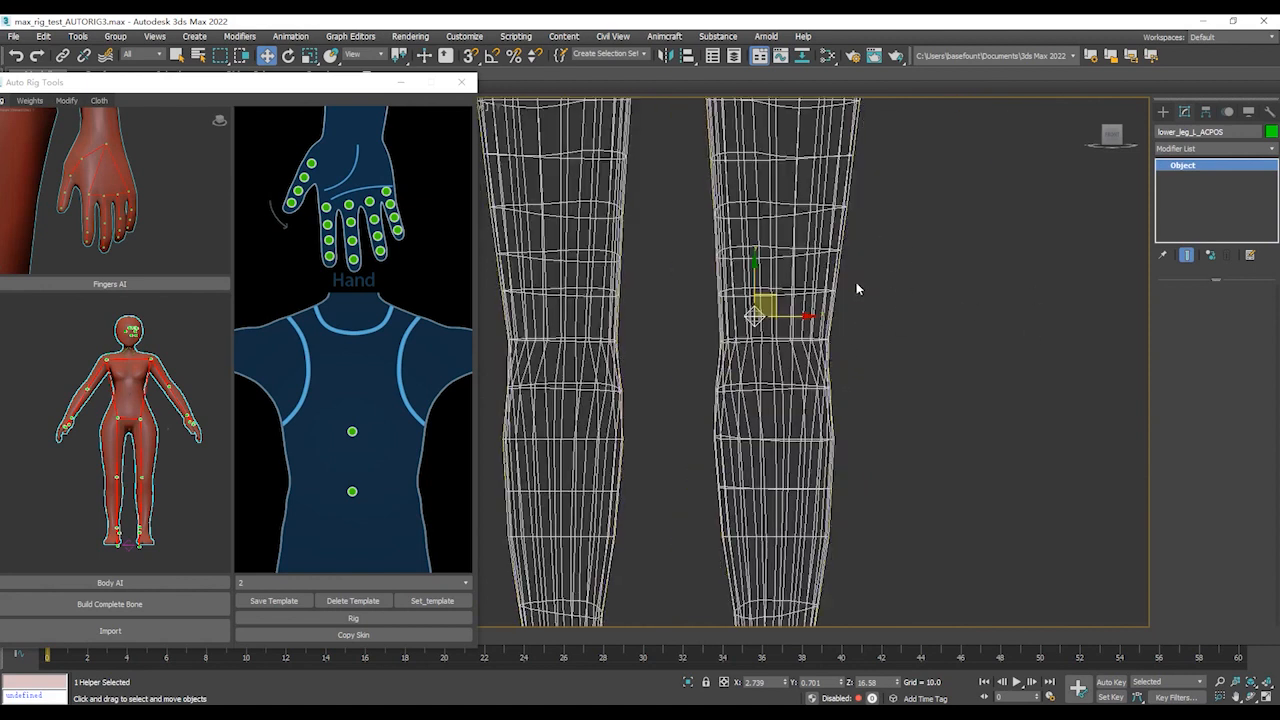
left_click_drag(781, 304, 805, 334)
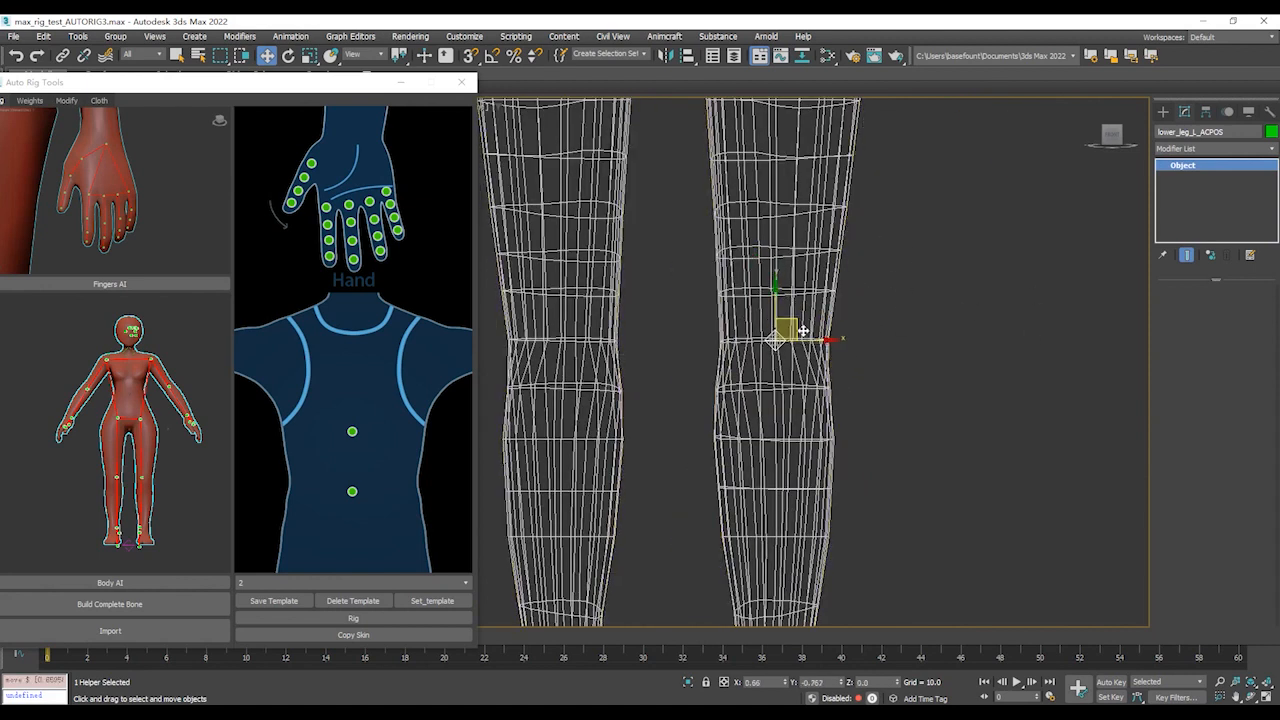
- Move the left foot guide outward and down into the middle of the ankle, to about X 3.46, Z 3.59
middle_click_drag(803, 331, 890, 232)
scroll(808, 185, "up", 4)
left_click(650, 263)
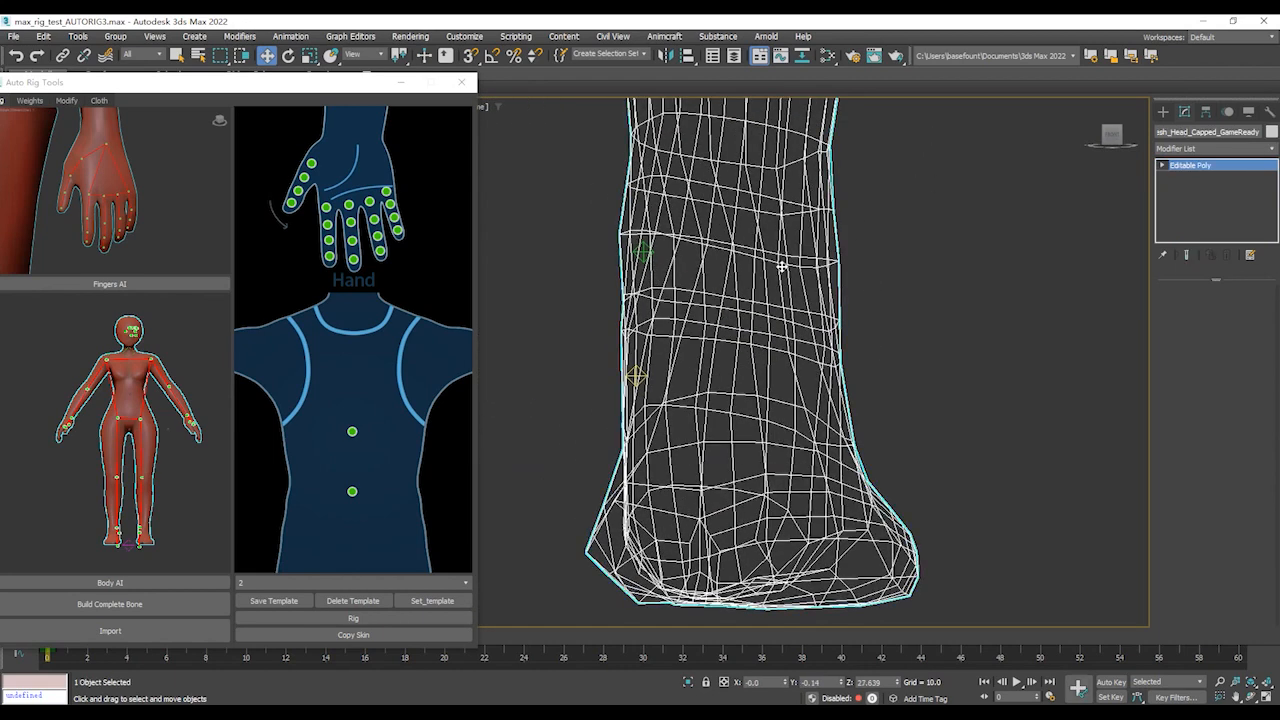
scroll(697, 273, "up", 5)
left_click(704, 300)
scroll(704, 300, "down", 5)
middle_click_drag(935, 286, 830, 280)
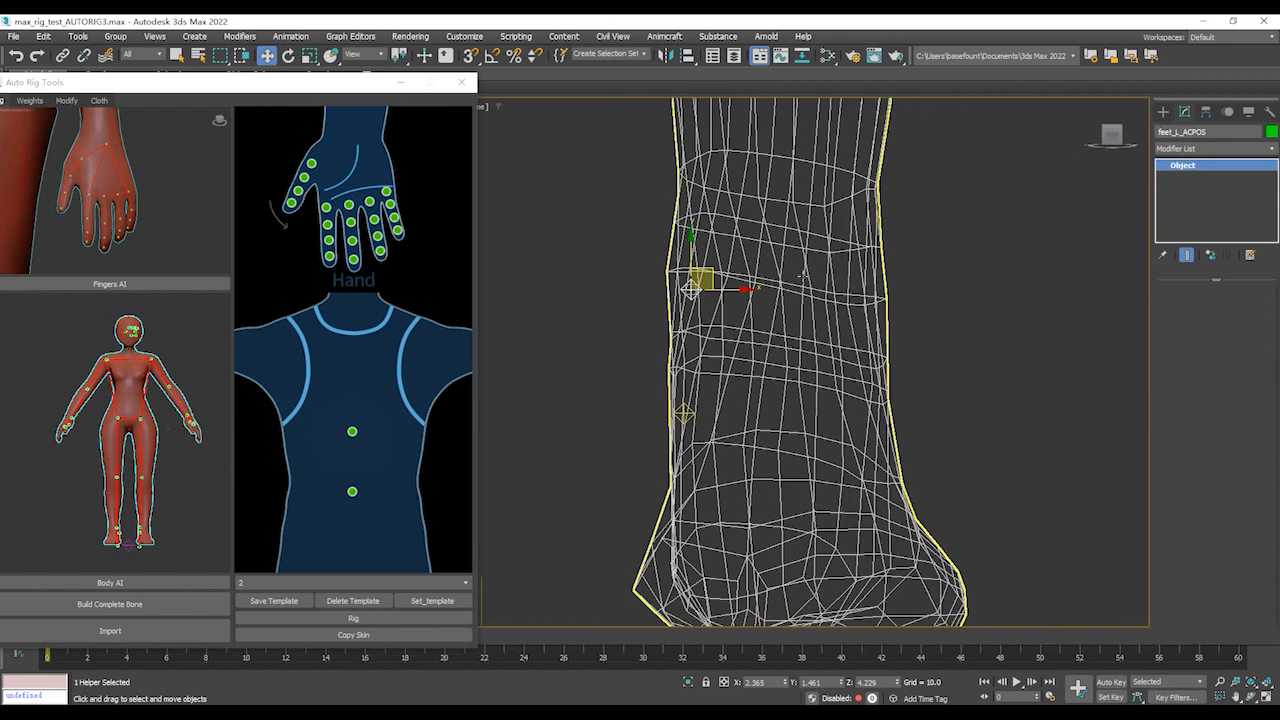
left_click_drag(719, 276, 807, 319)
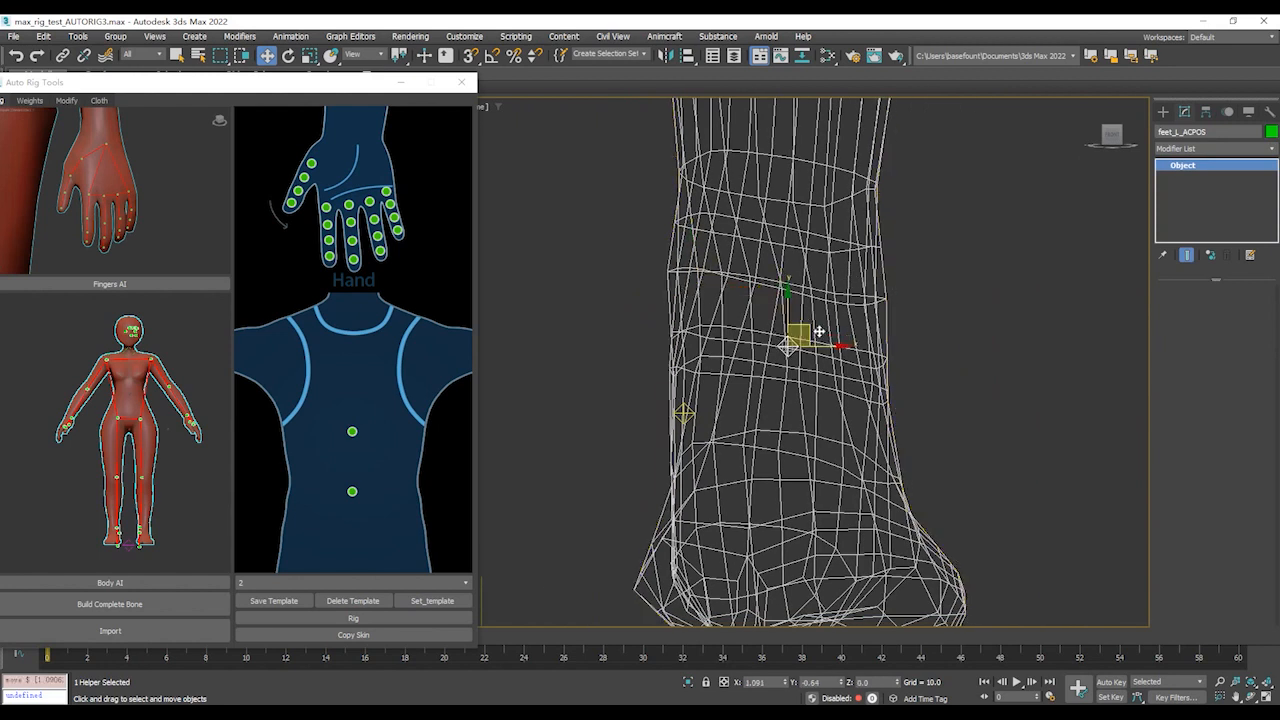
- Move the left toes guide outward and down into the foot in the front view, to about X 3.71, Z 0.97
middle_click_drag(819, 331, 791, 277)
scroll(678, 254, "up", 3)
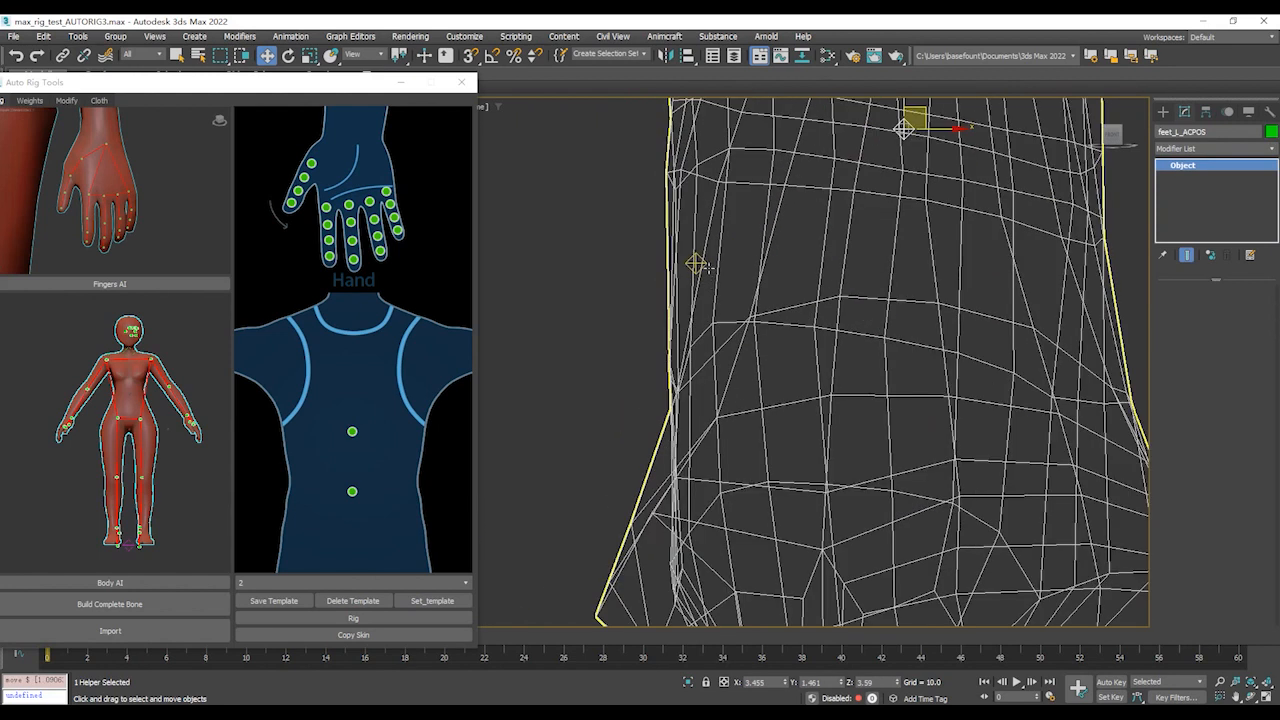
left_click(696, 264)
scroll(743, 269, "up", 5)
left_click(749, 255)
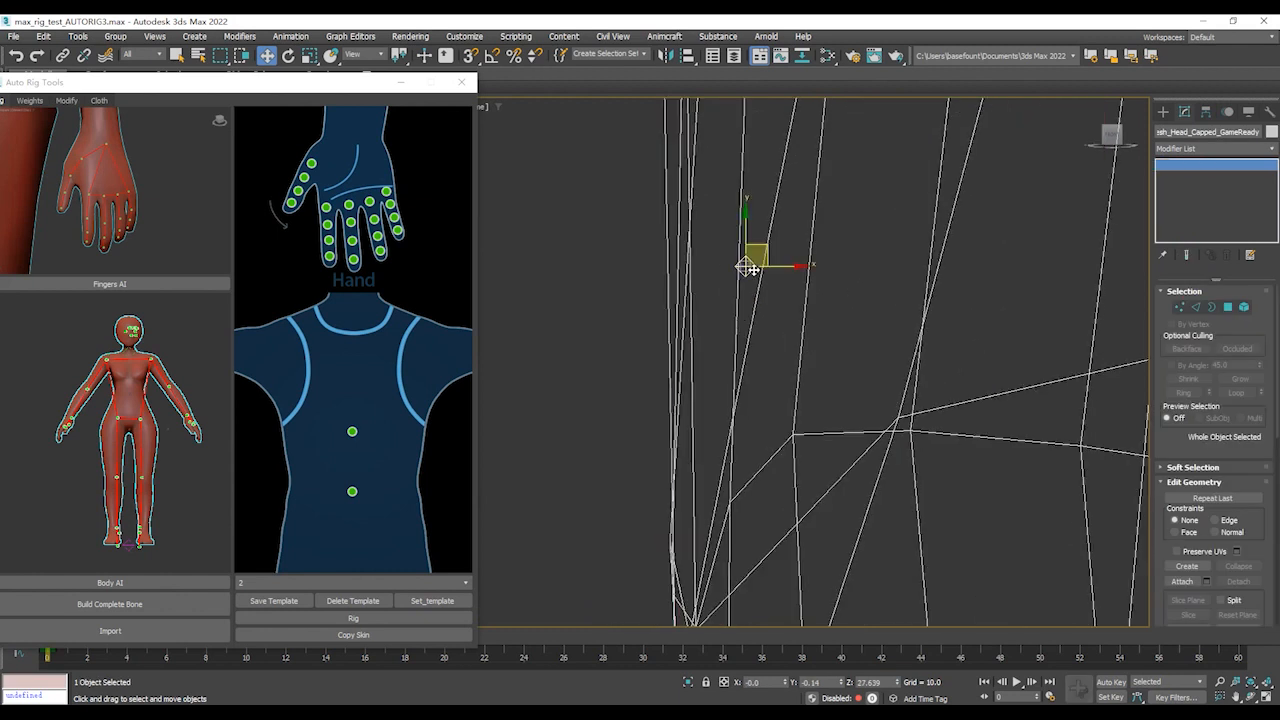
scroll(958, 358, "down", 5)
scroll(958, 358, "down", 3)
left_click_drag(703, 206, 904, 442)
scroll(816, 380, "down", 4)
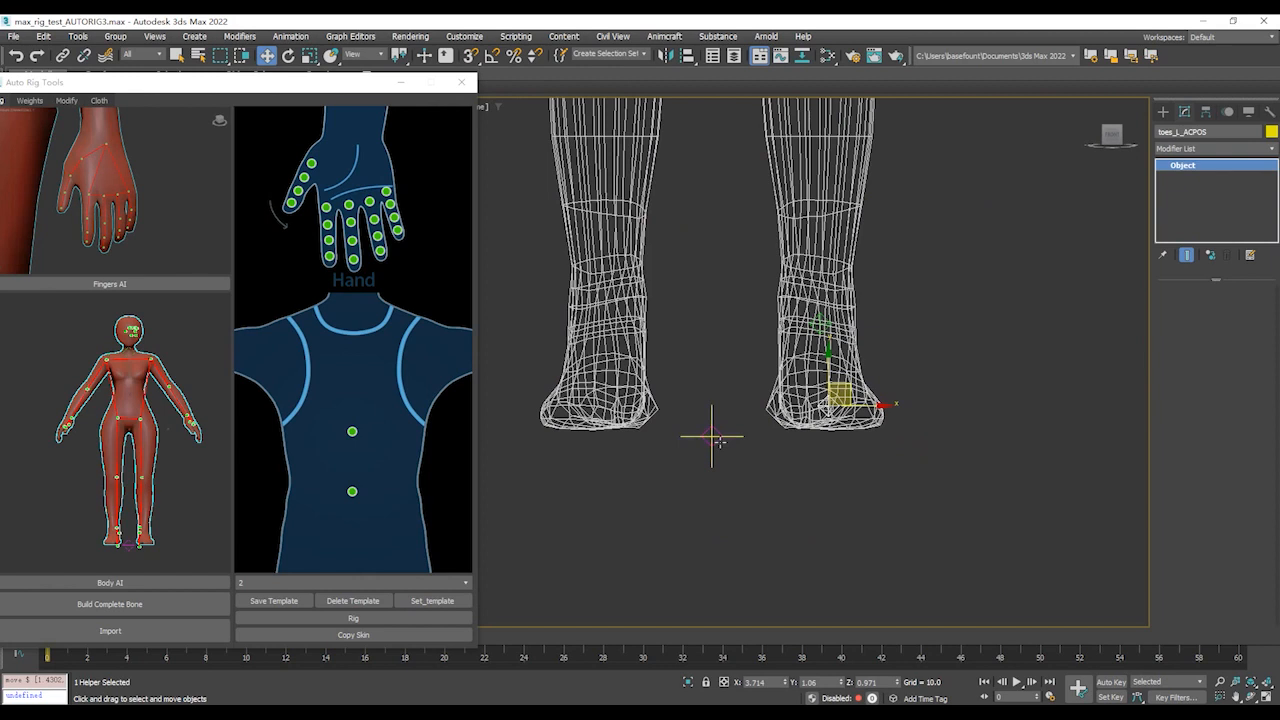
- Move the left toes end guide from between the feet into the left foot, to about X 3.73, Z 0.96
scroll(738, 418, "up", 4)
left_click(694, 351)
left_click_drag(713, 330, 1075, 240)
scroll(741, 388, "up", 4)
middle_click_drag(741, 388, 707, 404)
left_click_drag(707, 404, 802, 376)
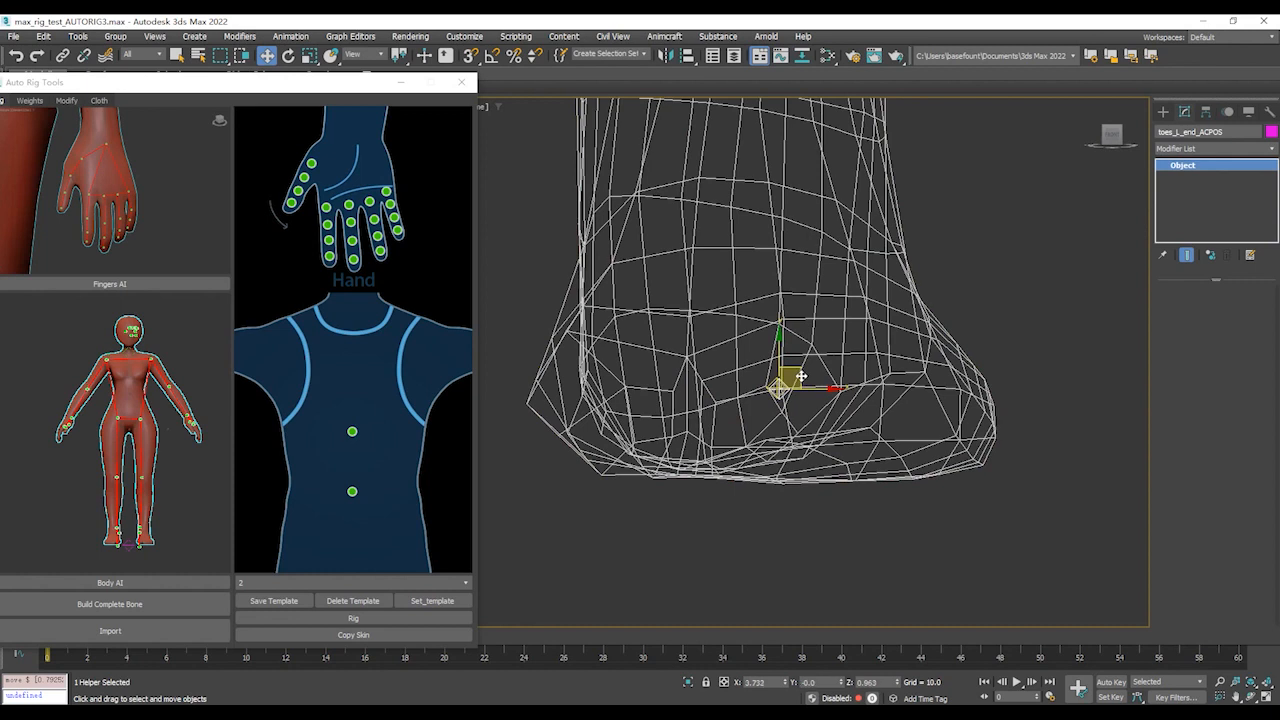
- In the side view, move the head guide slightly forward and up at the skull base, to about Y 1.98, Z 48.20
scroll(802, 376, "down", 5)
scroll(777, 346, "up", 8)
middle_click_drag(689, 371, 731, 357)
scroll(825, 421, "up", 2)
scroll(825, 421, "up", 6)
left_click(881, 384)
scroll(803, 414, "down", 5)
middle_click_drag(803, 414, 775, 424)
left_click_drag(740, 437, 796, 396)
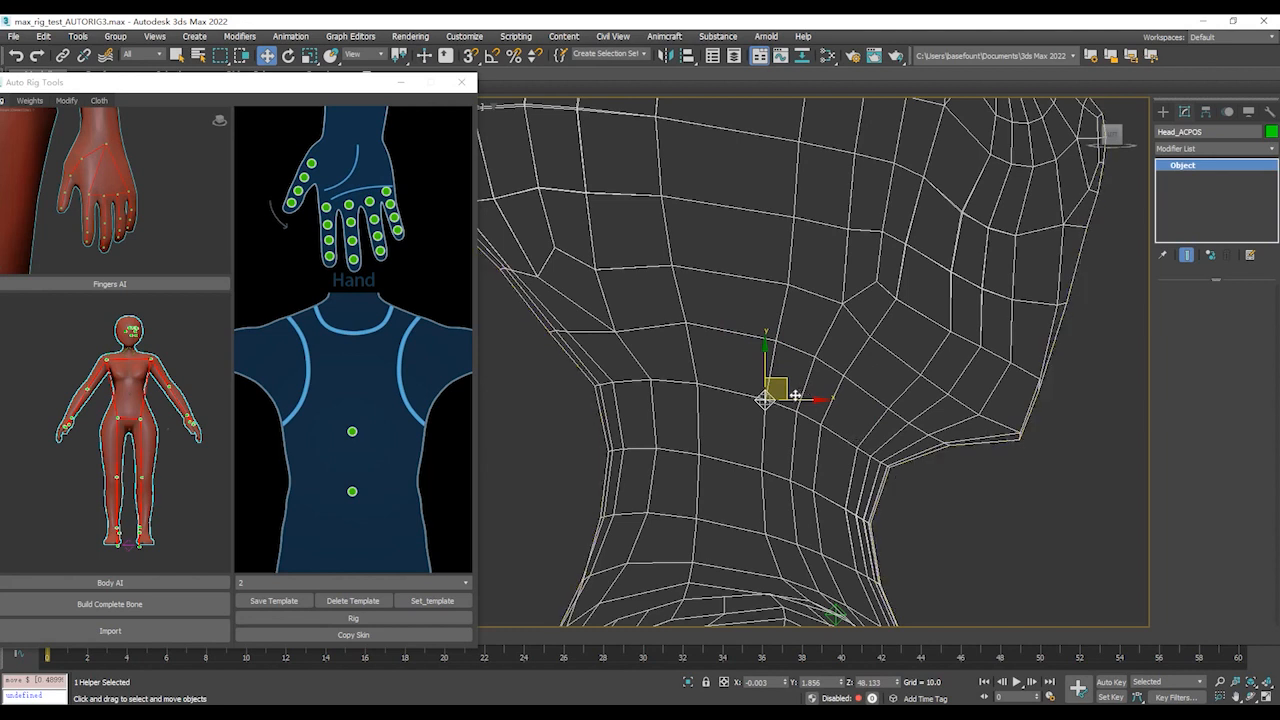
middle_click_drag(785, 386, 765, 469, "alt")
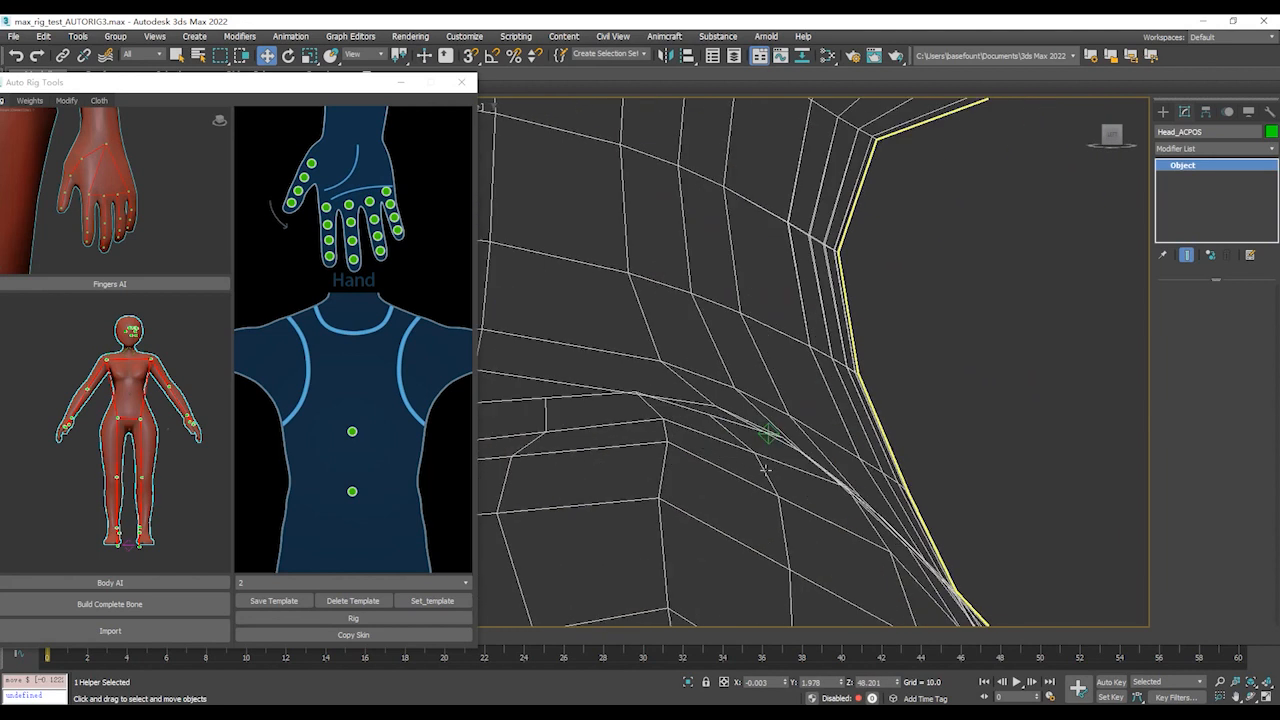
- Move the neck guide backward and slightly up into the centre of the neck base, to about Y 1.99, Z 46.17
left_click(778, 447)
scroll(791, 457, "up", 5)
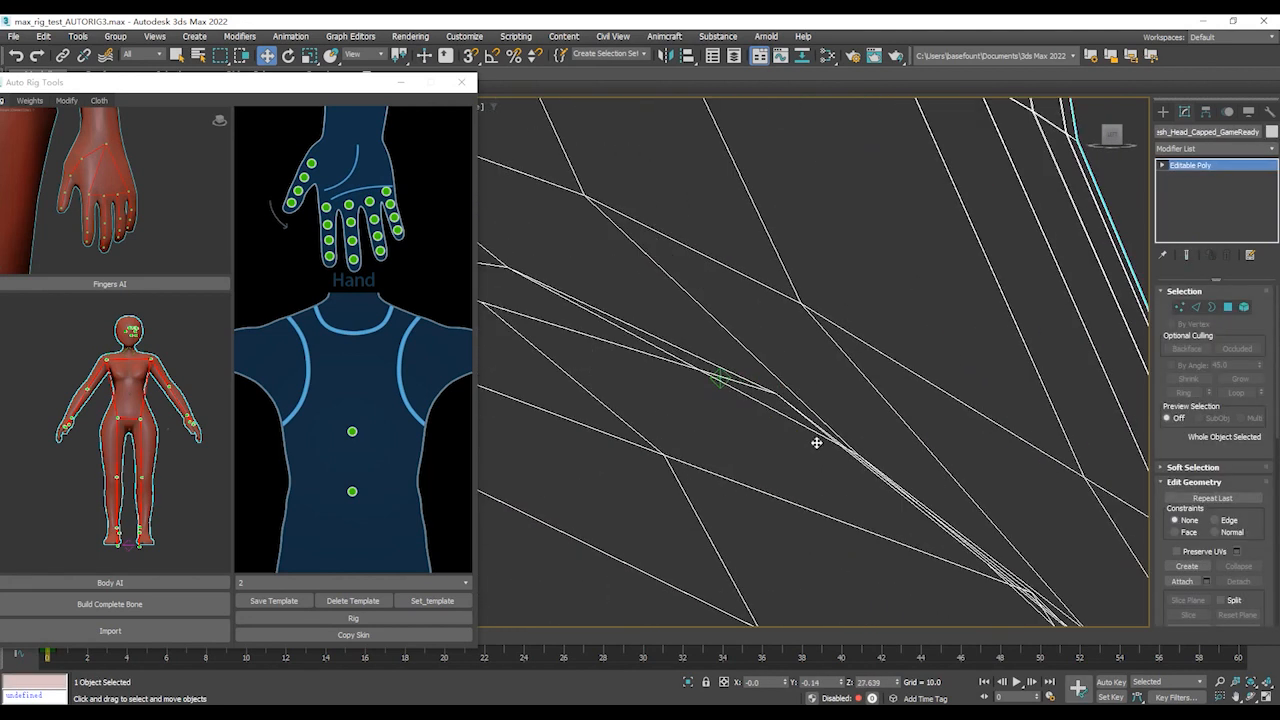
scroll(728, 397, "up", 6)
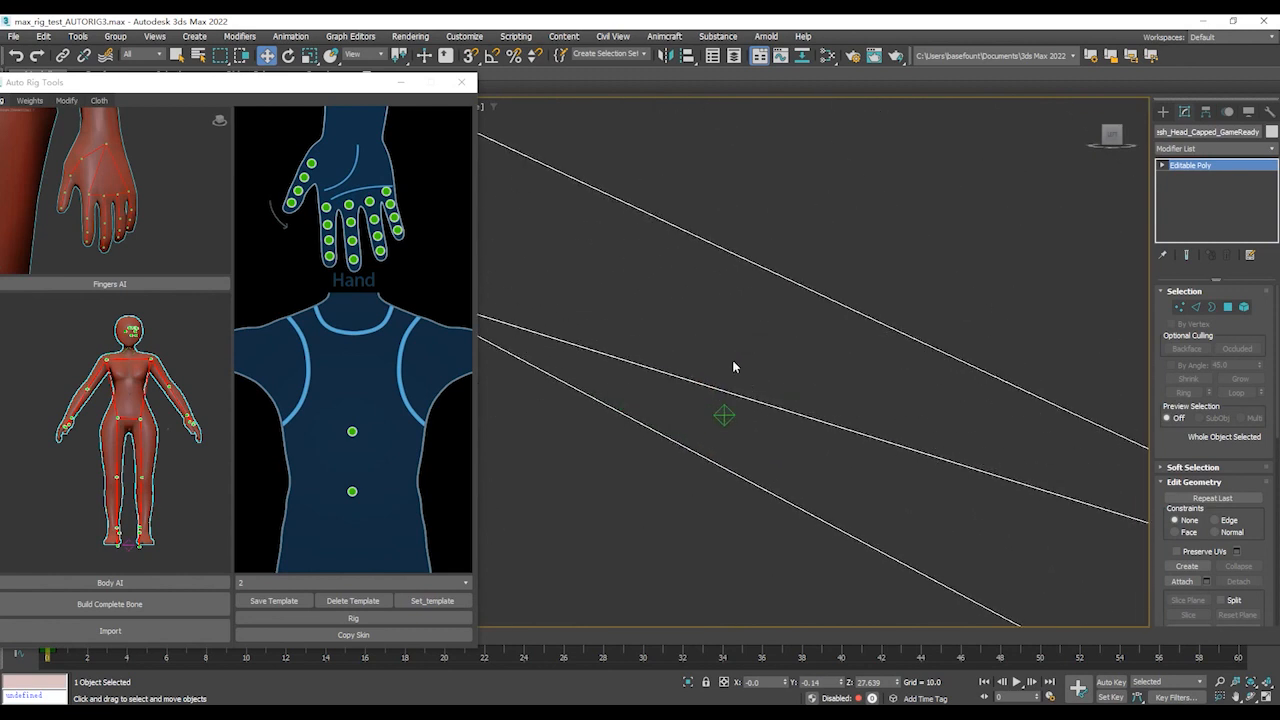
left_click(722, 437)
scroll(903, 352, "down", 8)
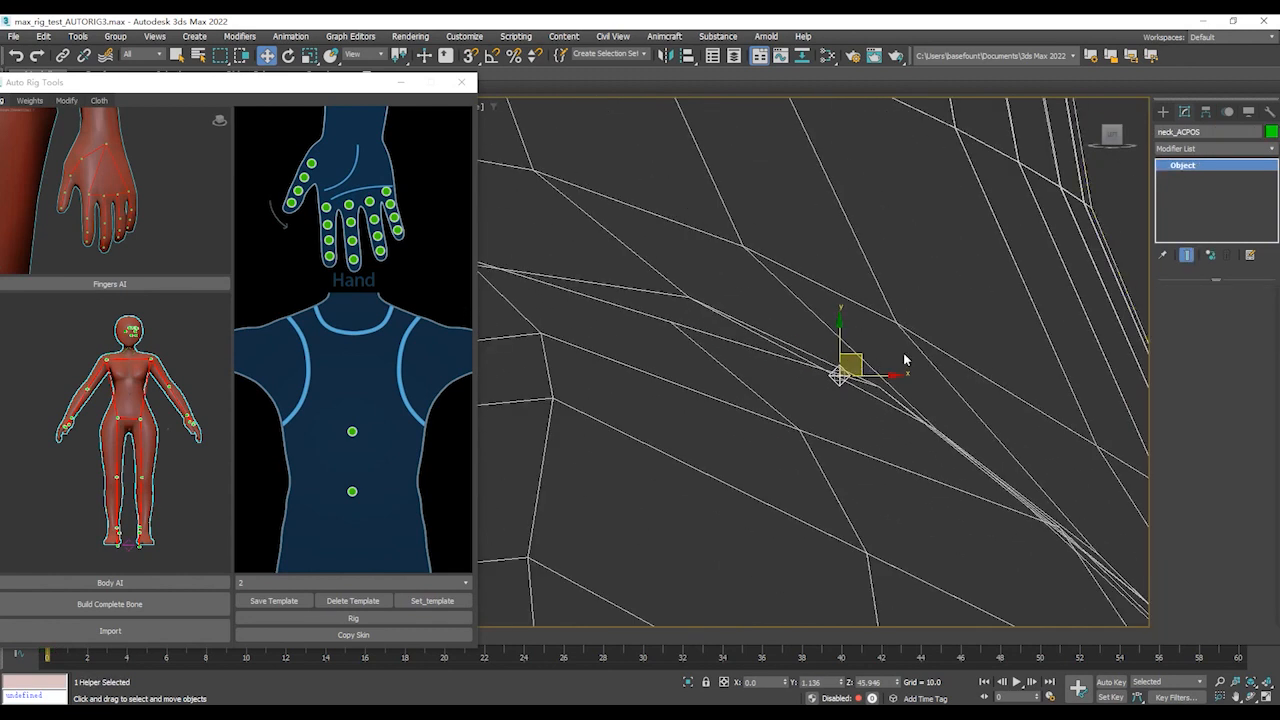
middle_click_drag(975, 336, 829, 403)
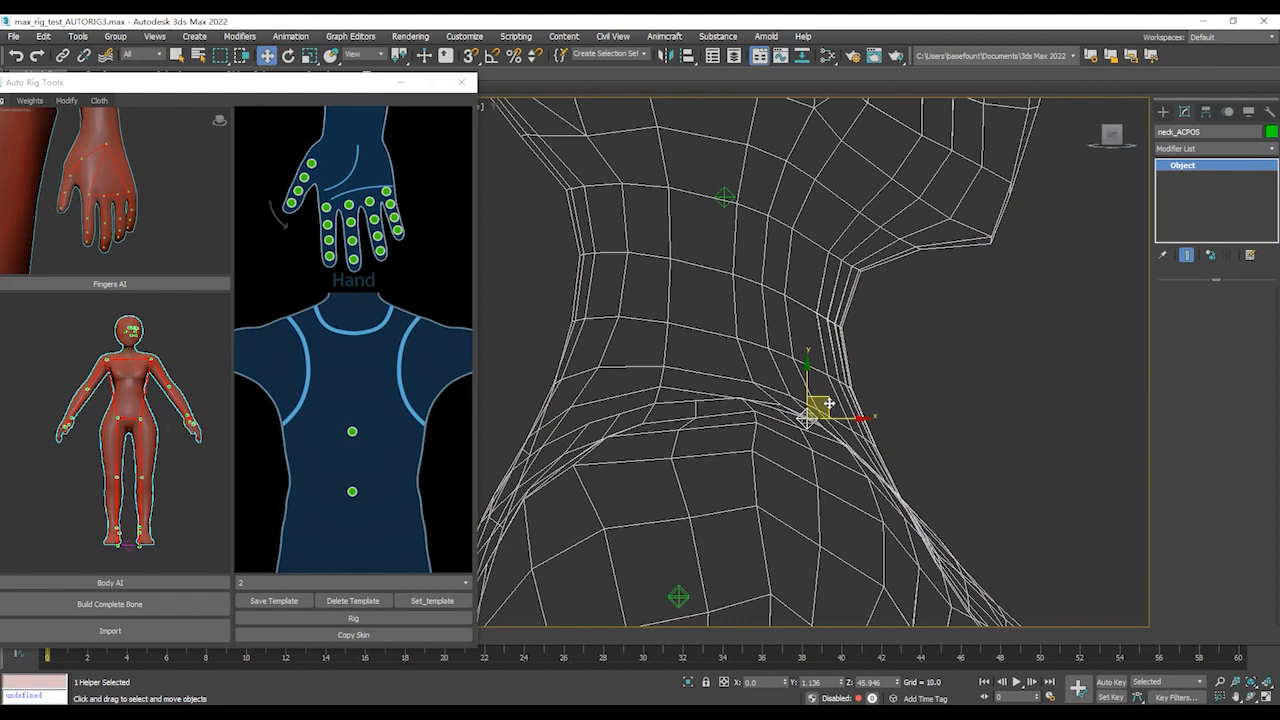
left_click_drag(829, 403, 750, 383)
- Move the lower spine guide forward along the depth axis in the side view, to about Y 0.31
scroll(1034, 516, "down", 5)
middle_click_drag(1034, 516, 871, 218)
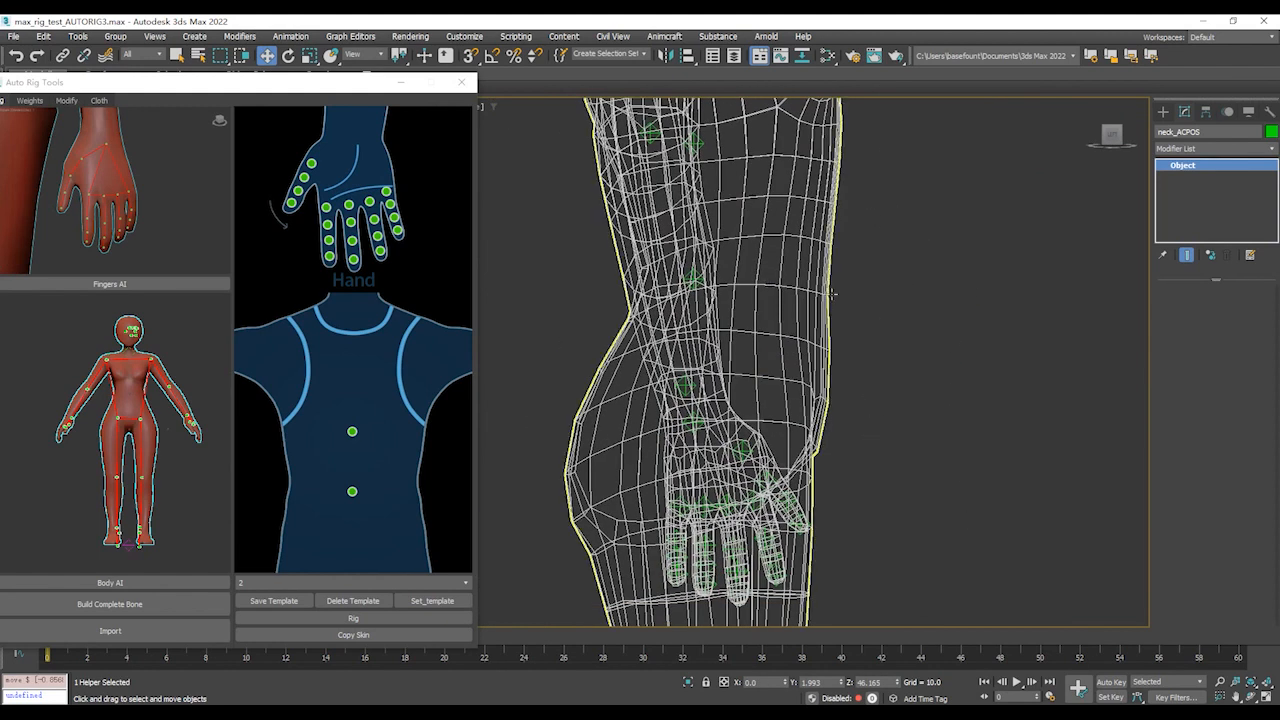
scroll(762, 257, "up", 5)
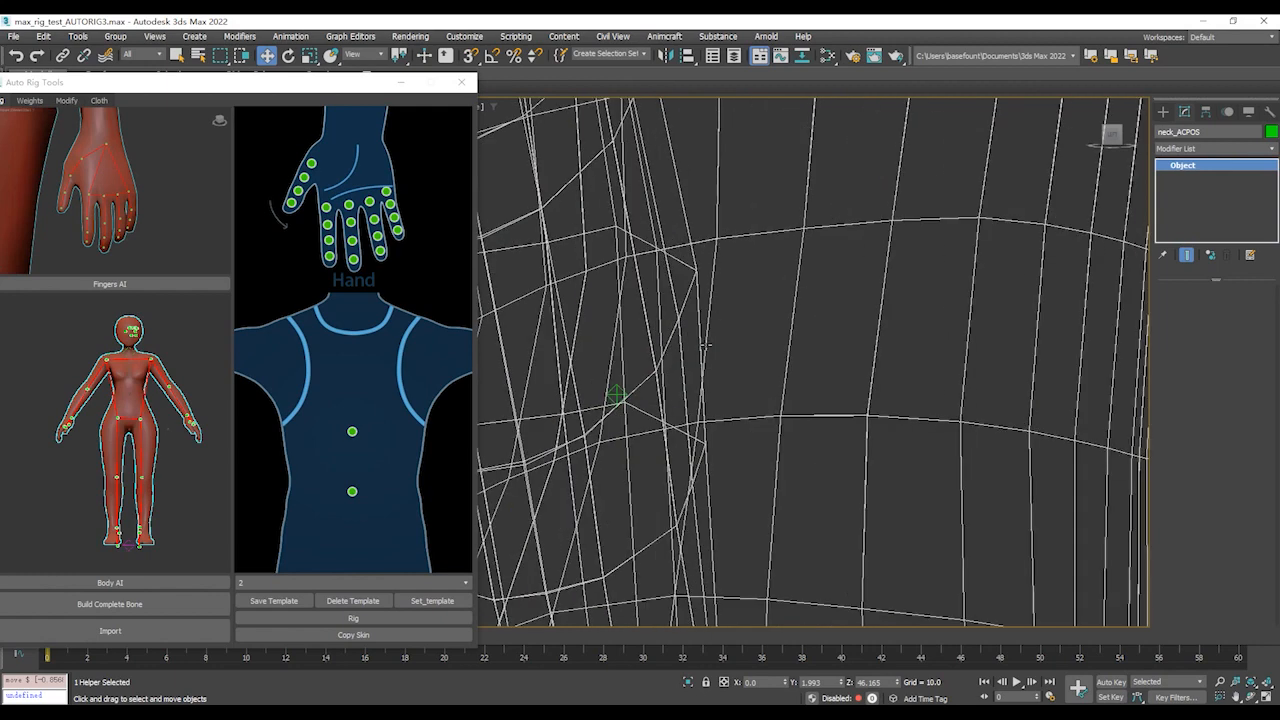
left_click(617, 397)
scroll(655, 410, "up", 3)
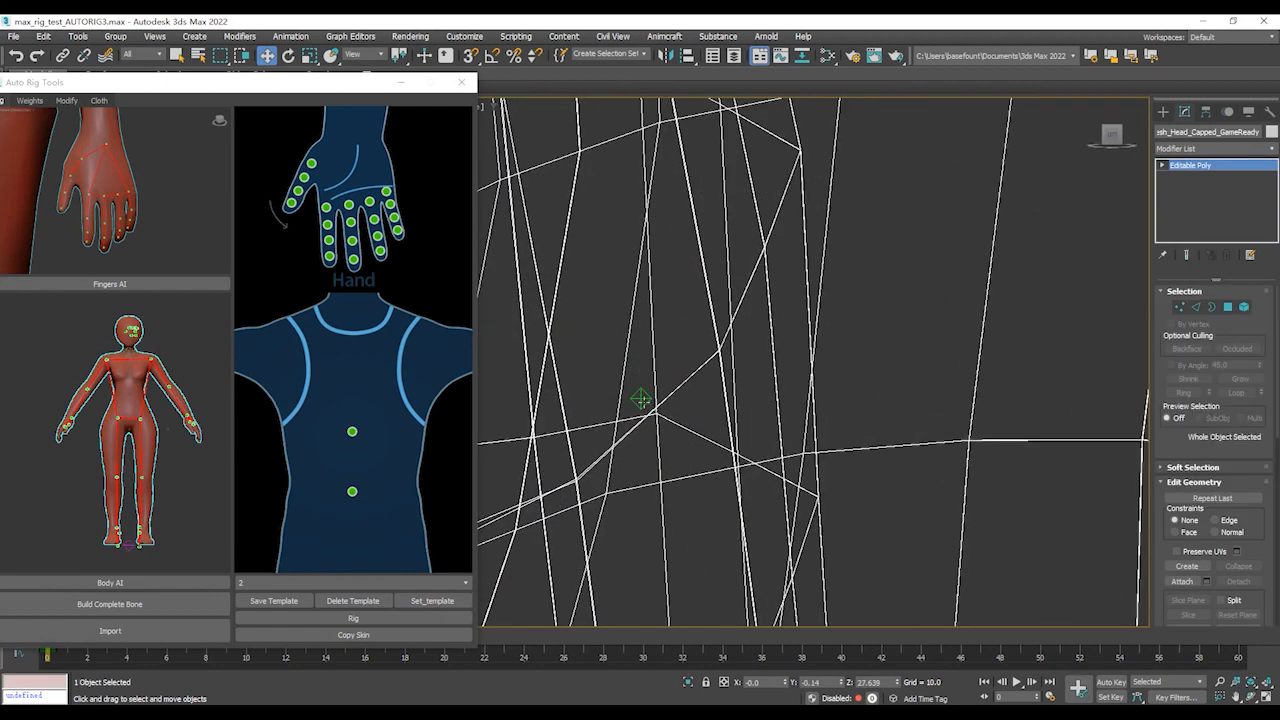
left_click(641, 398)
scroll(641, 400, "down", 10)
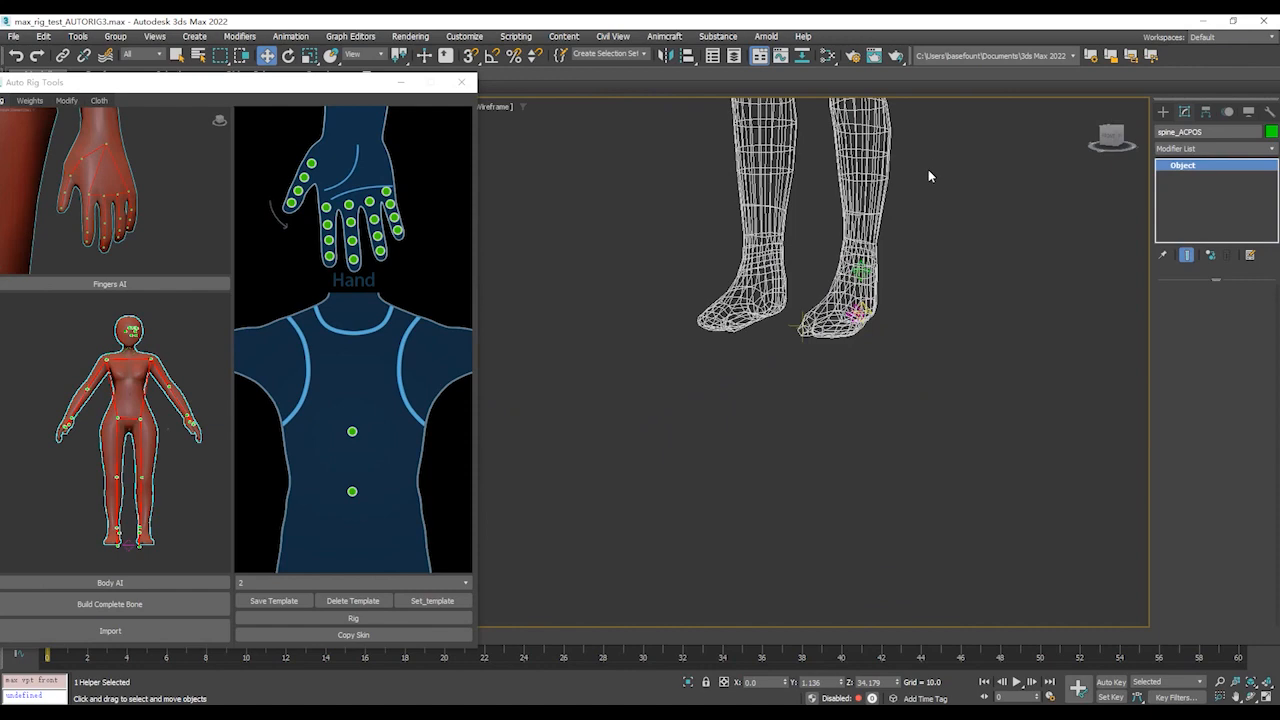
middle_click_drag(928, 176, 910, 310)
key("l")
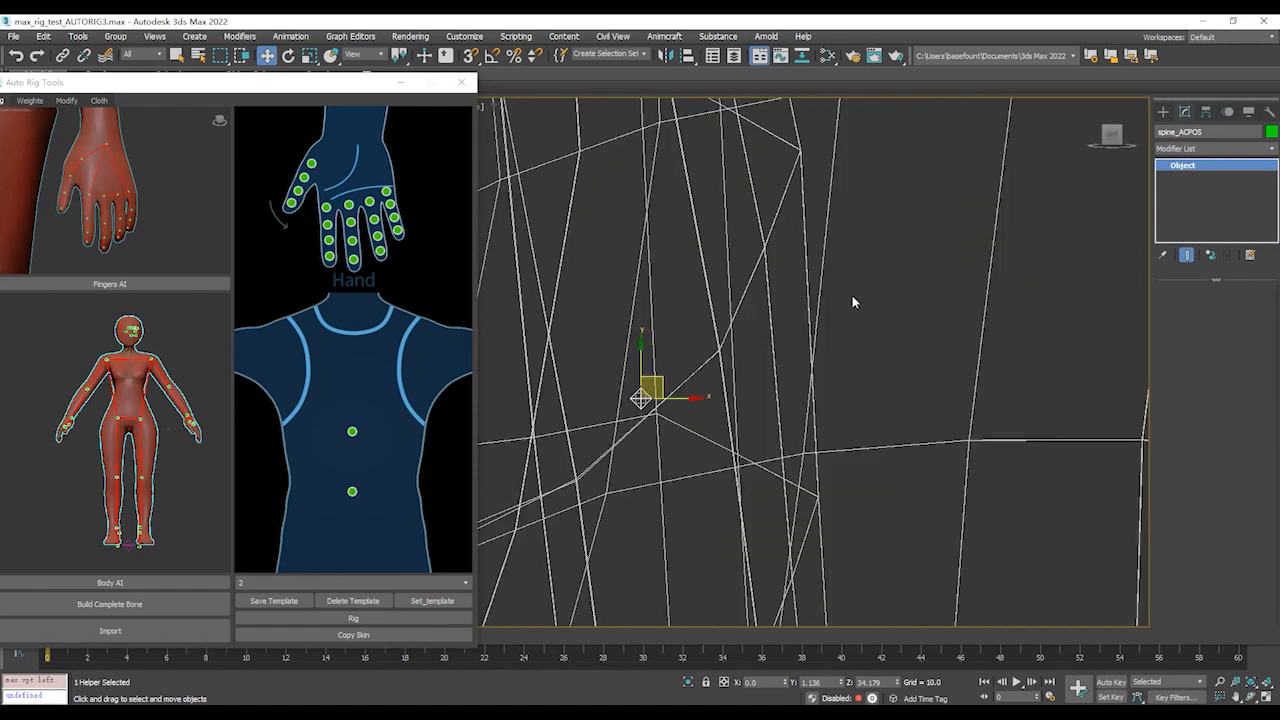
middle_click_drag(1006, 356, 853, 340)
left_click_drag(830, 408, 836, 413)
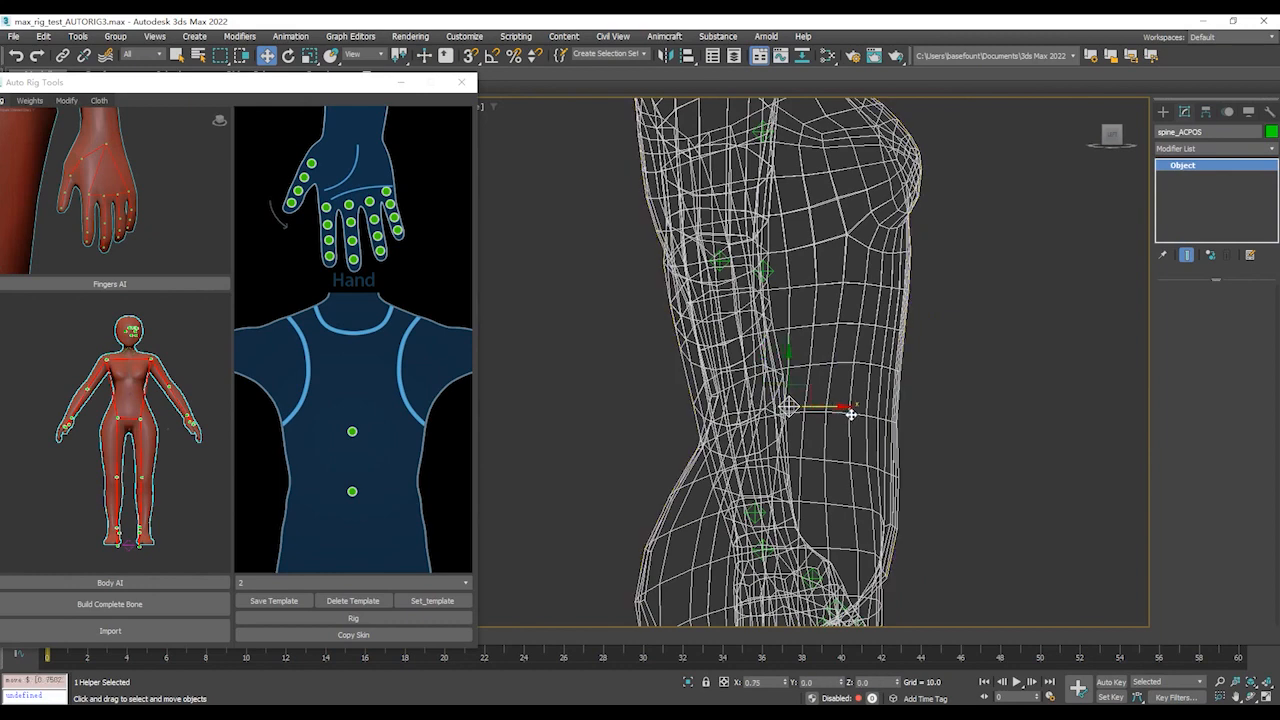
- Move the spine1 guide forward inside the torso in the side view, to about Y 0.24
scroll(787, 256, "up", 5)
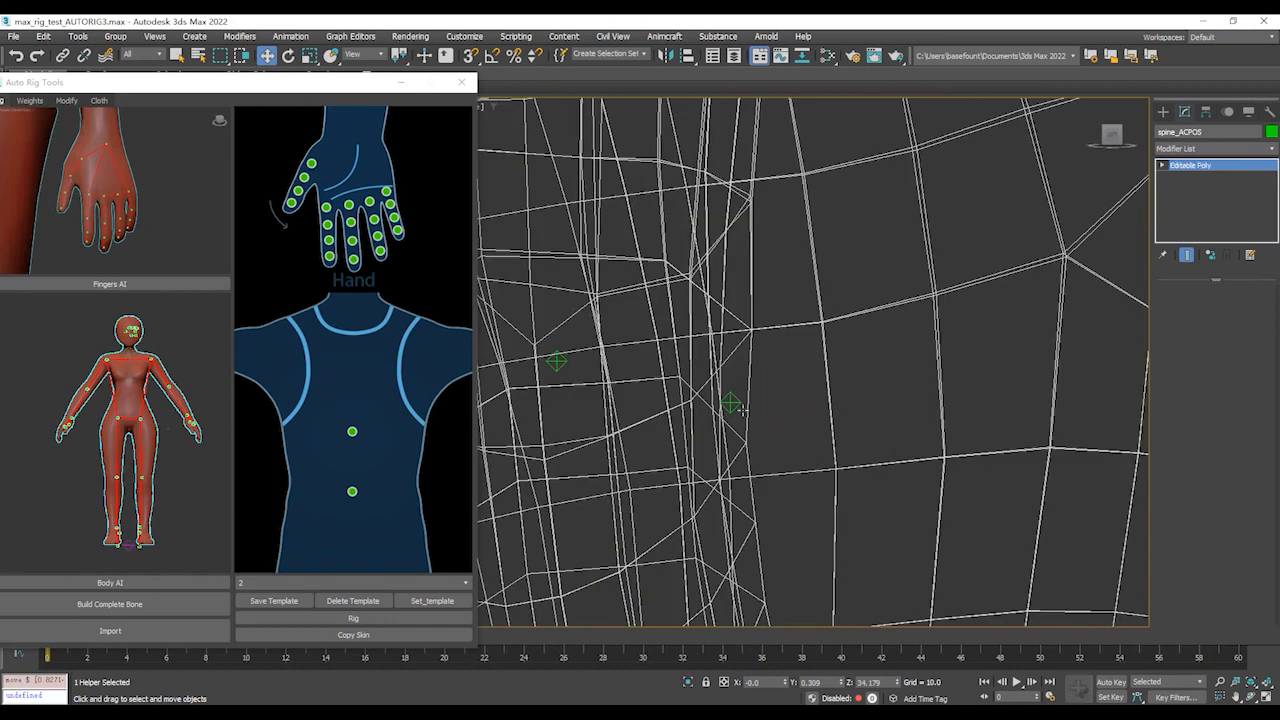
left_click(742, 408)
scroll(747, 400, "up", 2)
left_click(695, 432)
scroll(940, 400, "down", 5)
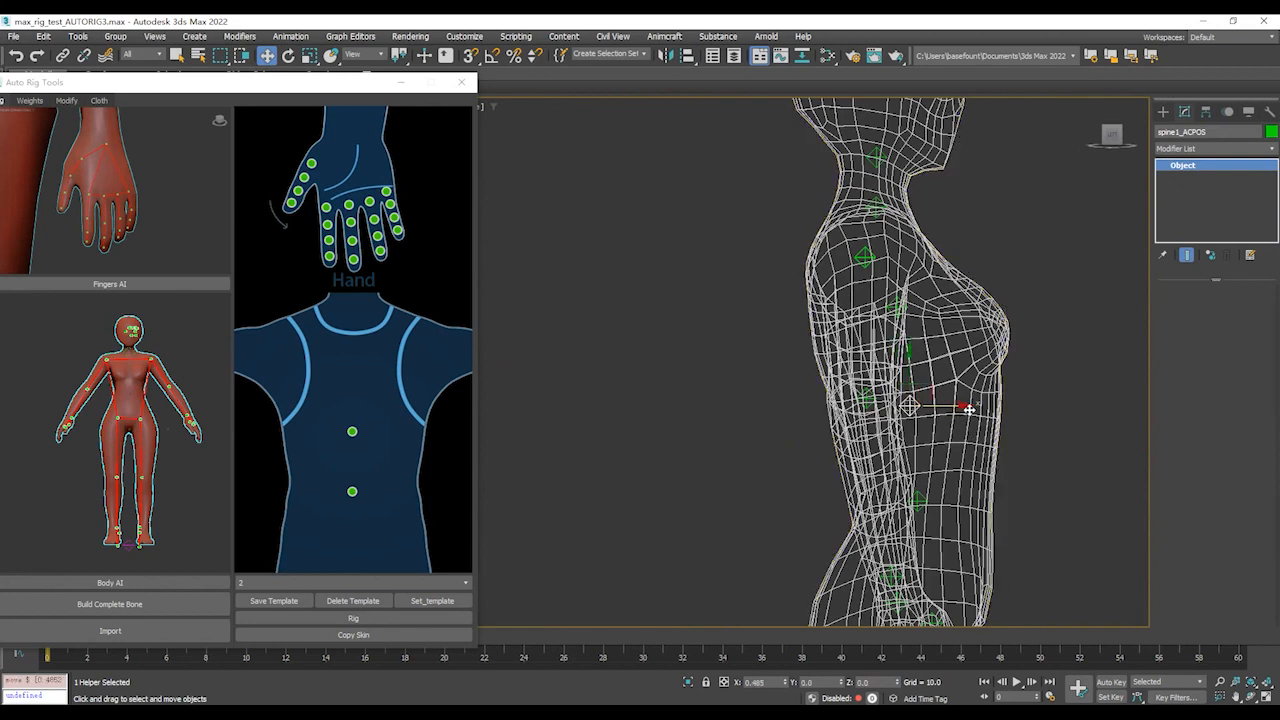
- Move the left toes end guide forward to the tip of the foot, to about Y -5.37, Z 0.64
middle_click_drag(1010, 498, 966, 240)
scroll(967, 302, "up", 3)
middle_click_drag(955, 410, 950, 150)
middle_click_drag(930, 420, 923, 208)
scroll(923, 208, "down", 4)
middle_click_drag(902, 462, 872, 186)
scroll(817, 377, "up", 4)
middle_click_drag(854, 437, 763, 287)
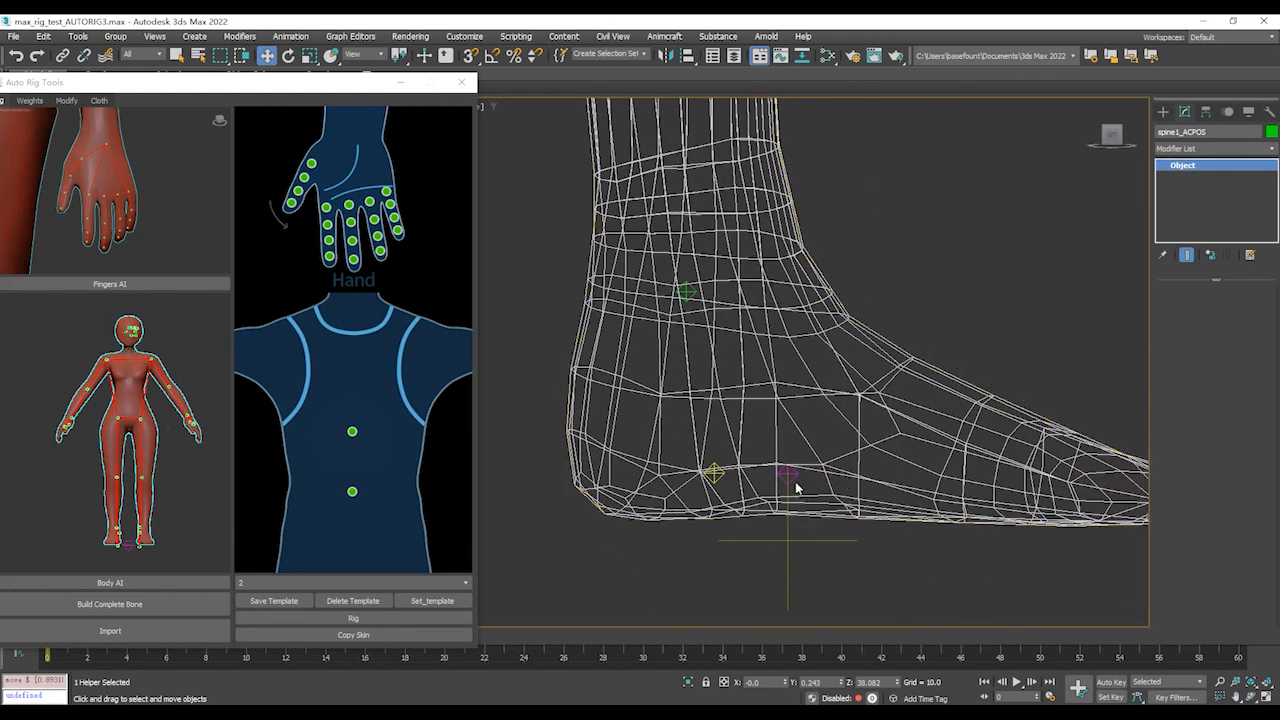
scroll(822, 482, "up", 3)
left_click(680, 423)
scroll(878, 400, "down", 4)
middle_click_drag(878, 400, 793, 427)
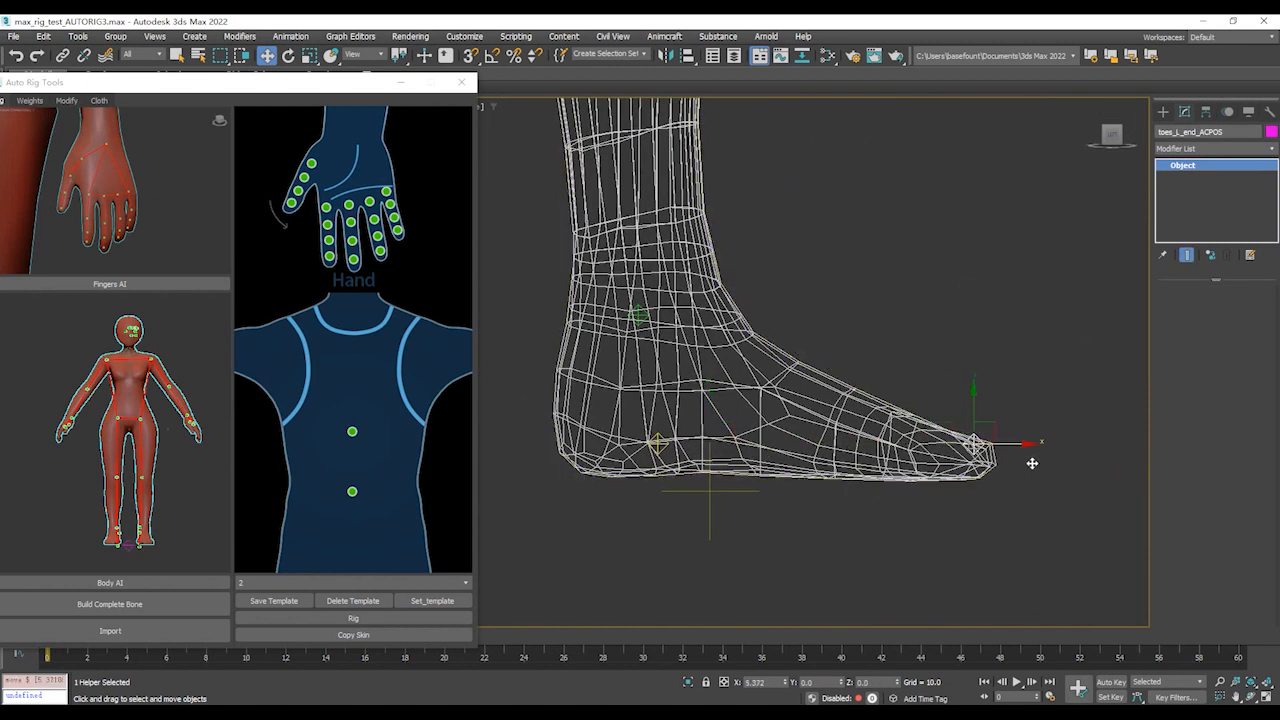
- Move the left toes guide forward to the ball of the foot, about 4.62 forward and 0.39 down
scroll(661, 461, "up", 5)
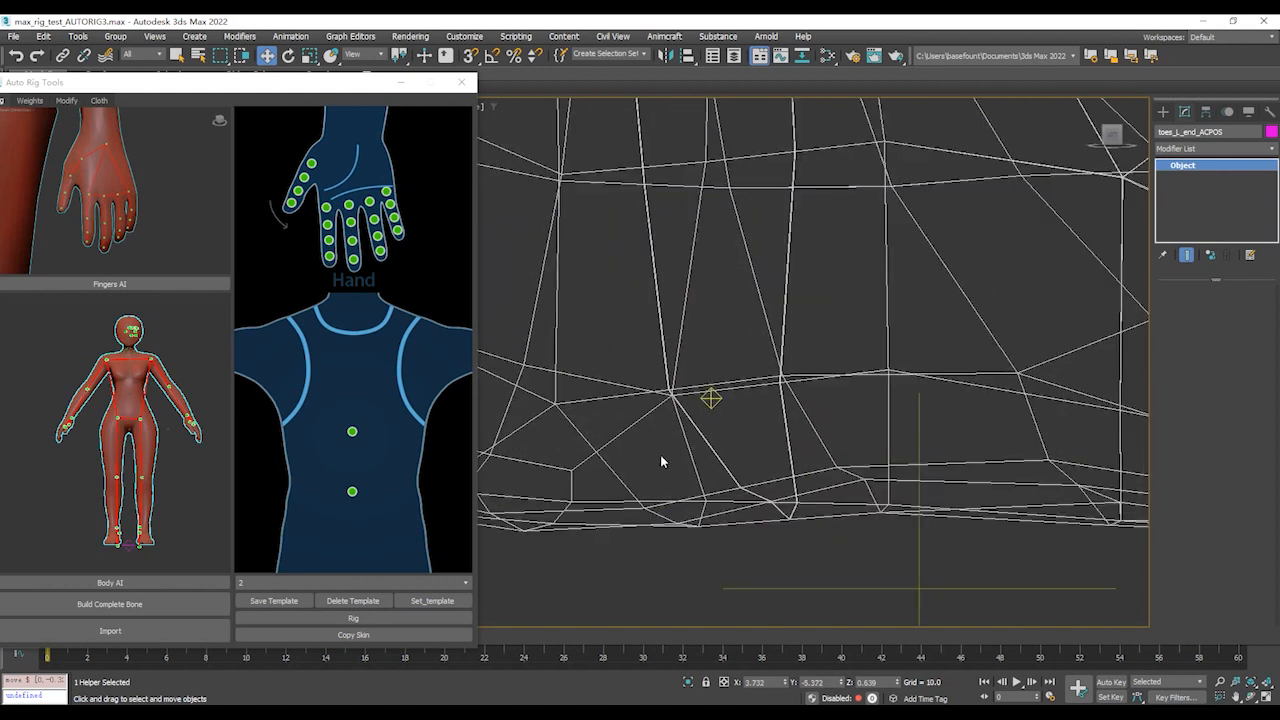
left_click(716, 404)
scroll(716, 404, "down", 4)
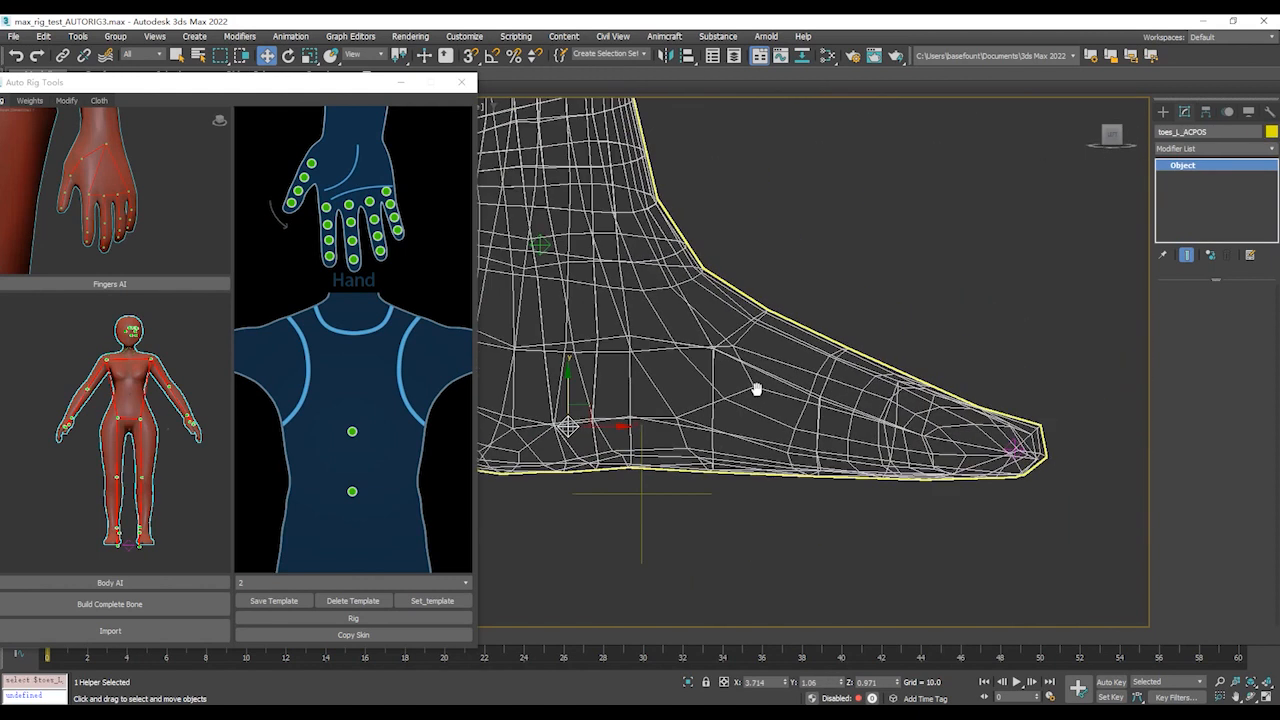
left_click(574, 415)
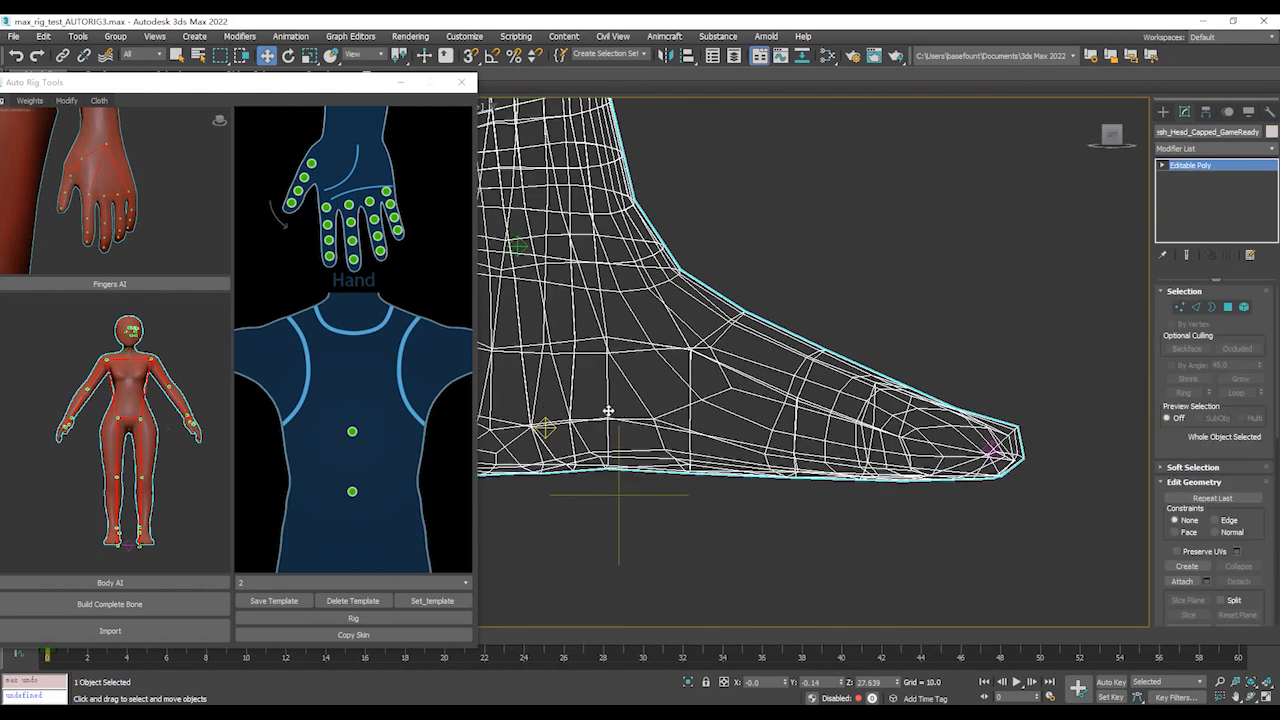
key("ctrl+z")
left_click_drag(573, 413, 893, 427)
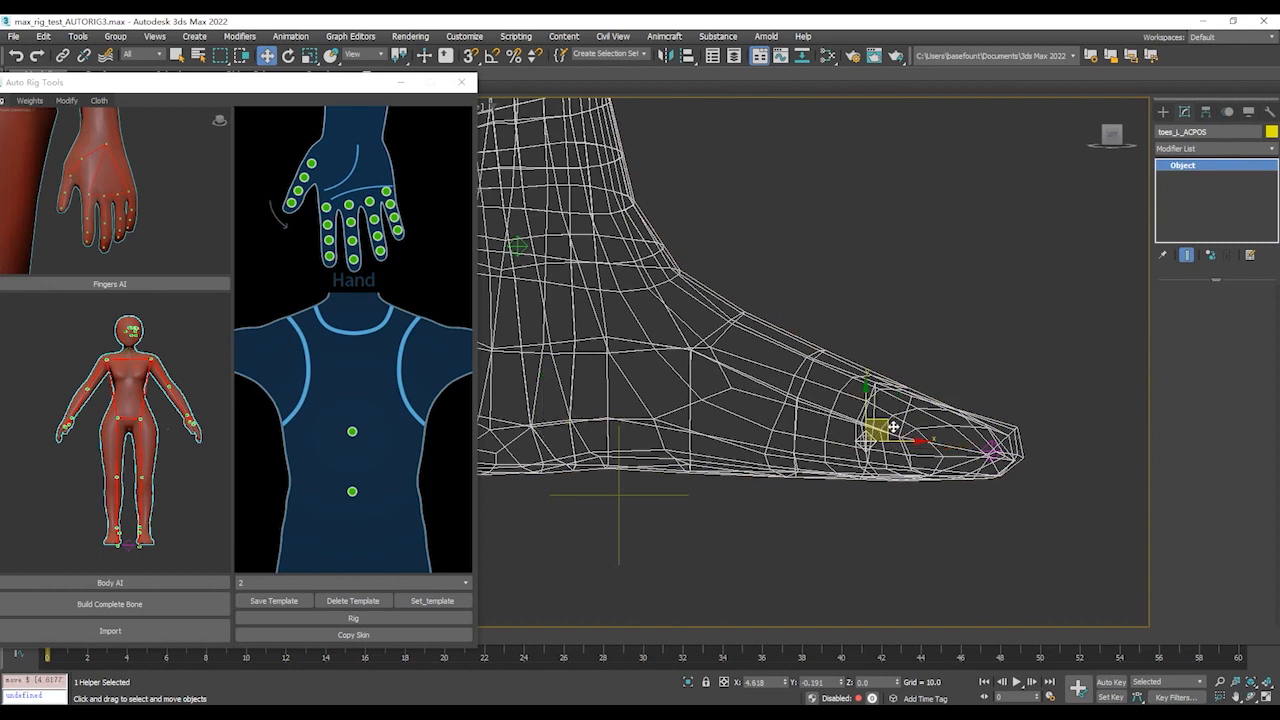
- Deselect everything and examine the placement of the corrected guides over the whole body in the front view
left_click(909, 276)
scroll(909, 260, "down", 2)
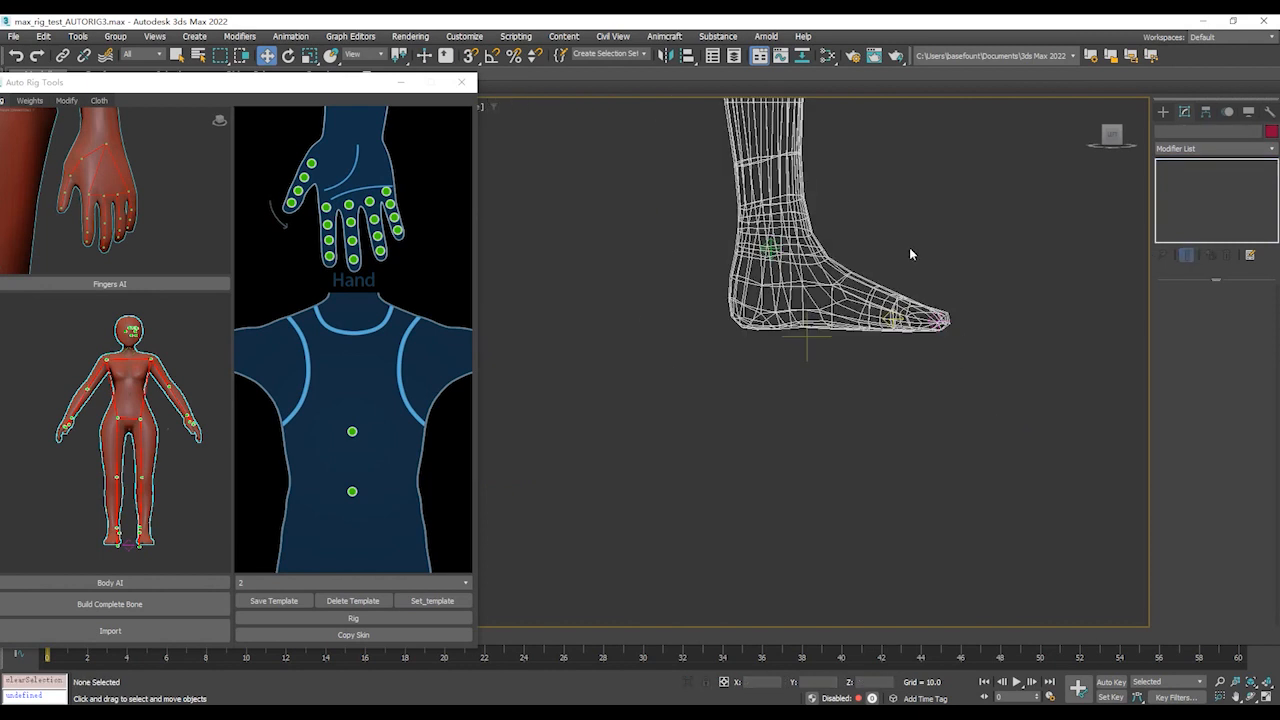
key("f")
scroll(970, 557, "down", 3)
middle_click_drag(971, 558, 972, 570)
middle_click_drag(998, 375, 994, 583)
scroll(957, 455, "down", 2)
middle_click_drag(957, 474, 957, 517)
middle_click_drag(959, 357, 960, 497)
middle_click_drag(937, 305, 924, 362)
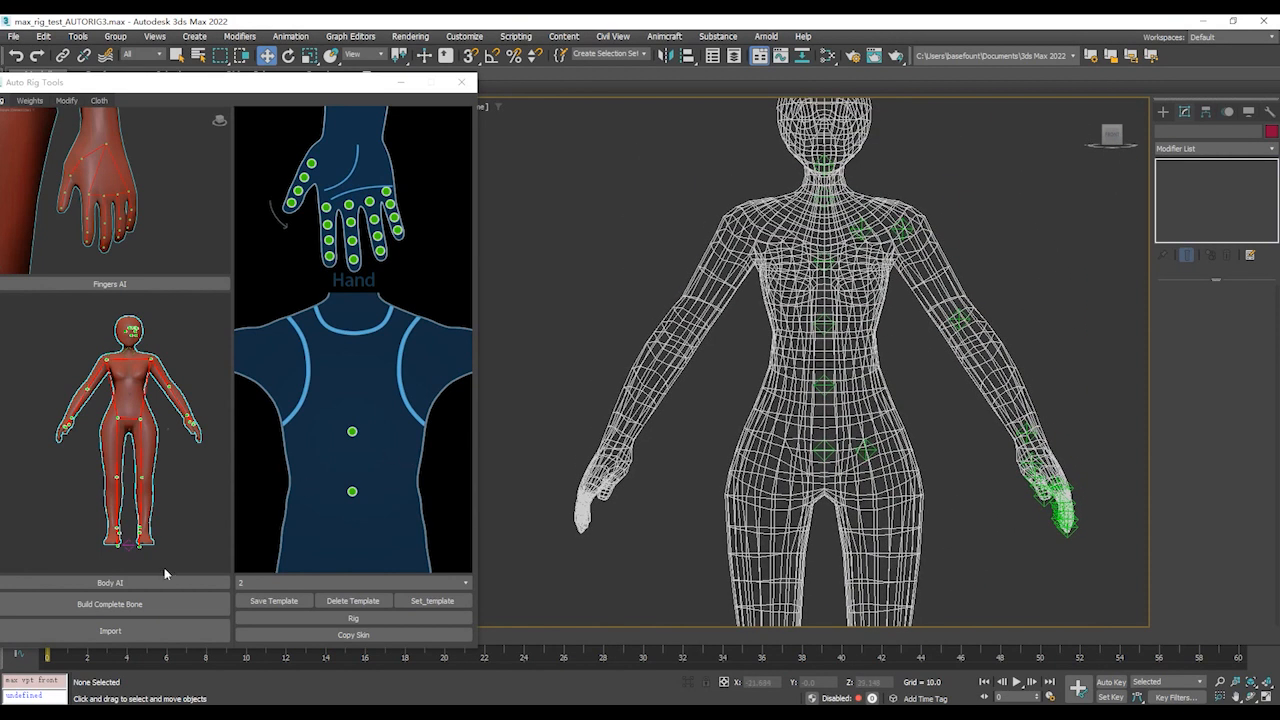
- Build the complete set of bone guides by mirroring the left-side guides to the right side of the body
left_click(120, 605)
left_click(162, 602)
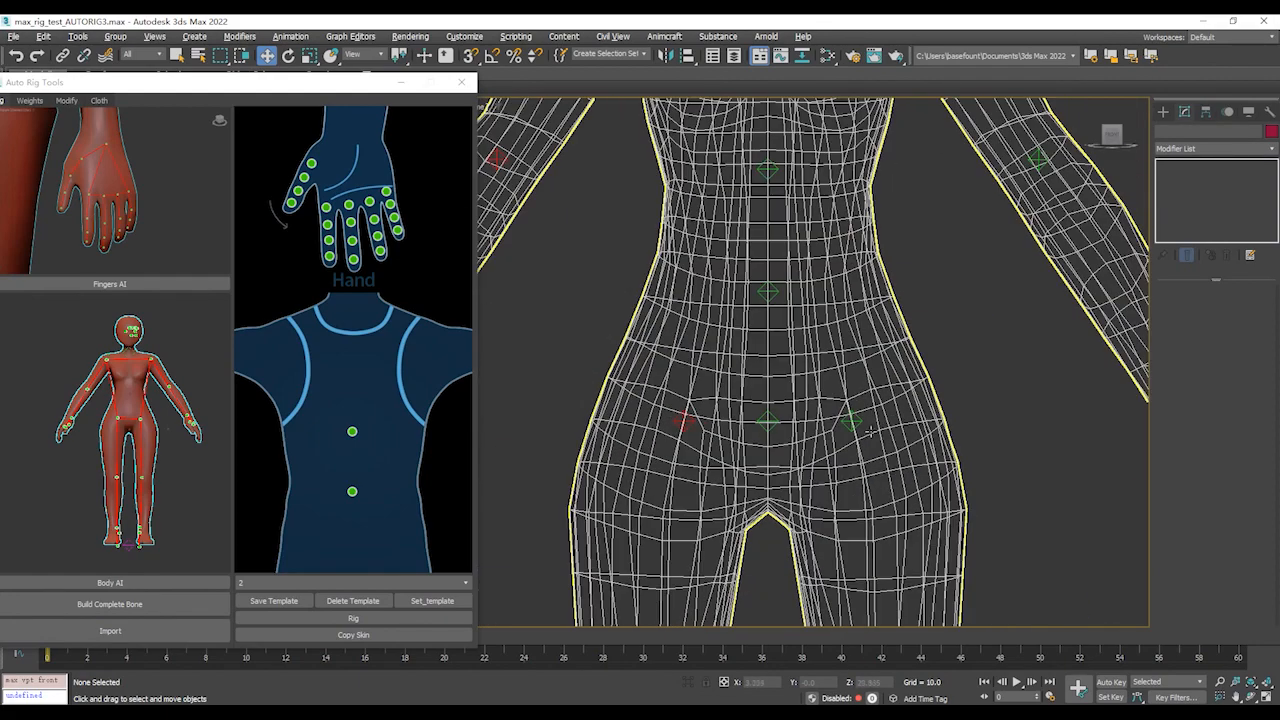
- Move the left upper leg guide outward to about X 2.84, Z 29.98 and rebuild the complete bone guides to update the right side
left_click(867, 428)
scroll(840, 418, "up", 10)
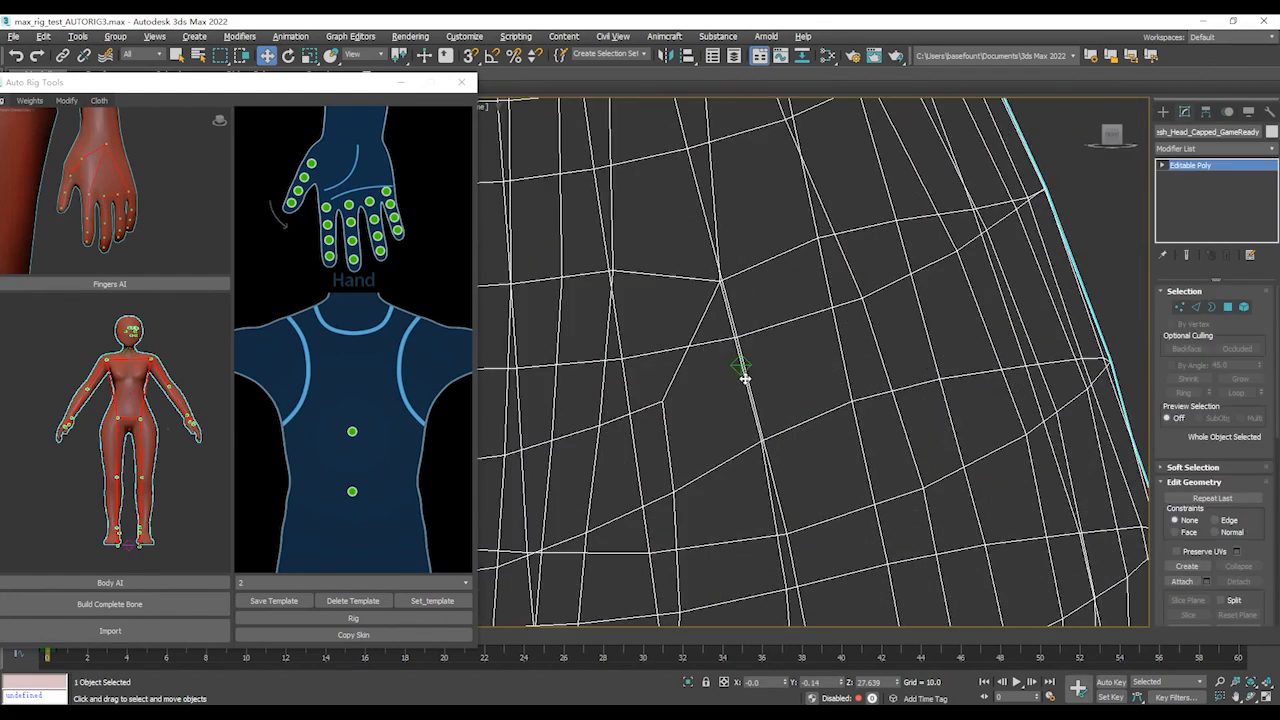
scroll(738, 370, "up", 3)
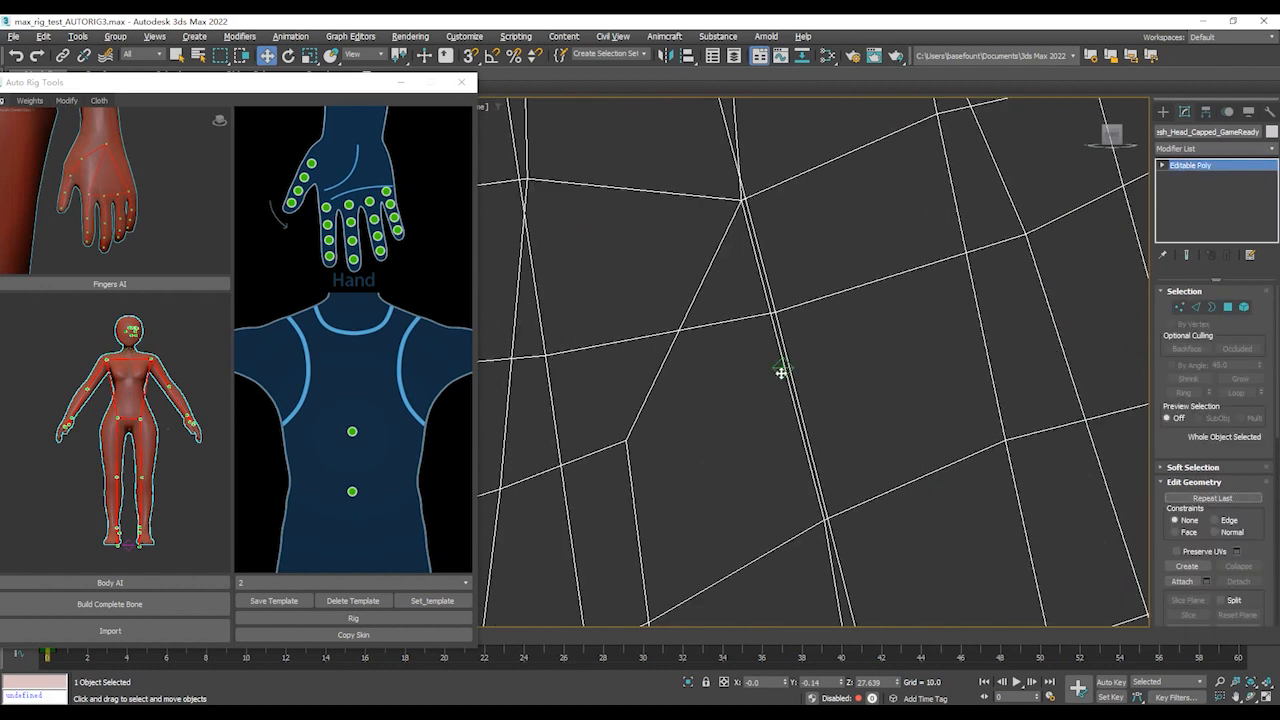
scroll(827, 364, "up", 3)
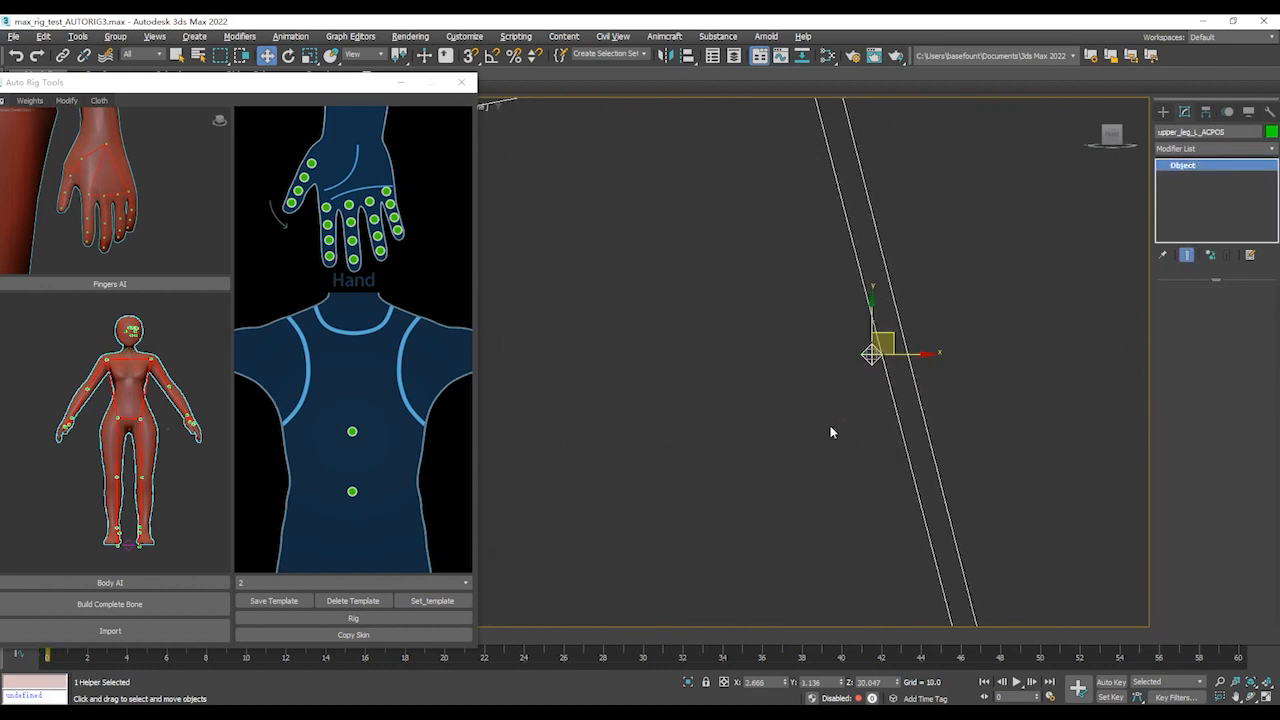
scroll(830, 425, "down", 5)
middle_click_drag(866, 386, 890, 388)
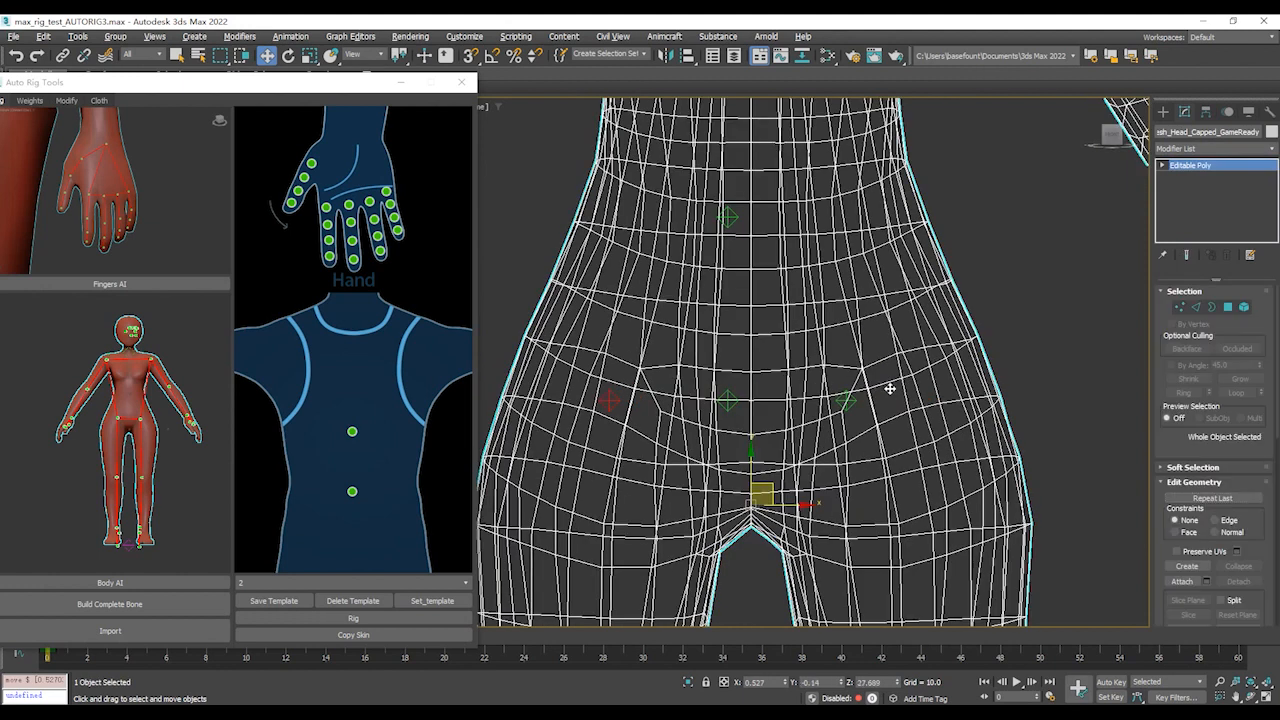
left_click(847, 400)
left_click_drag(878, 390, 895, 390)
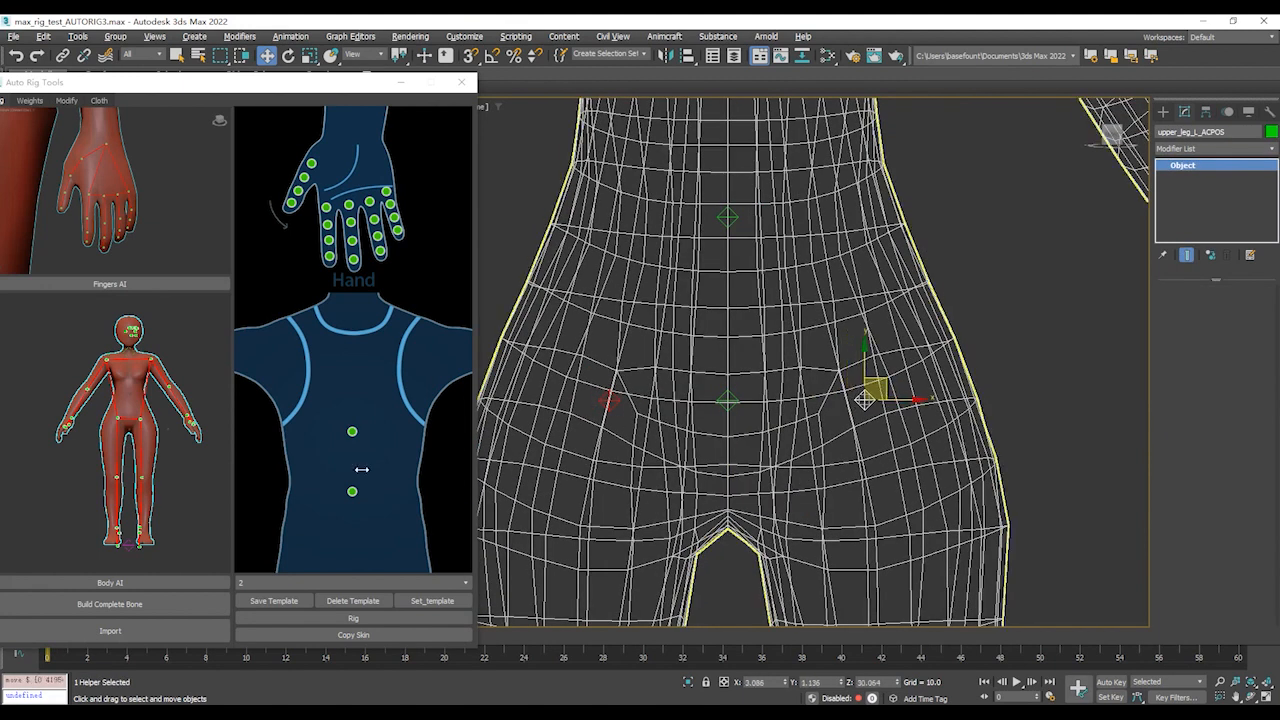
left_click(106, 606)
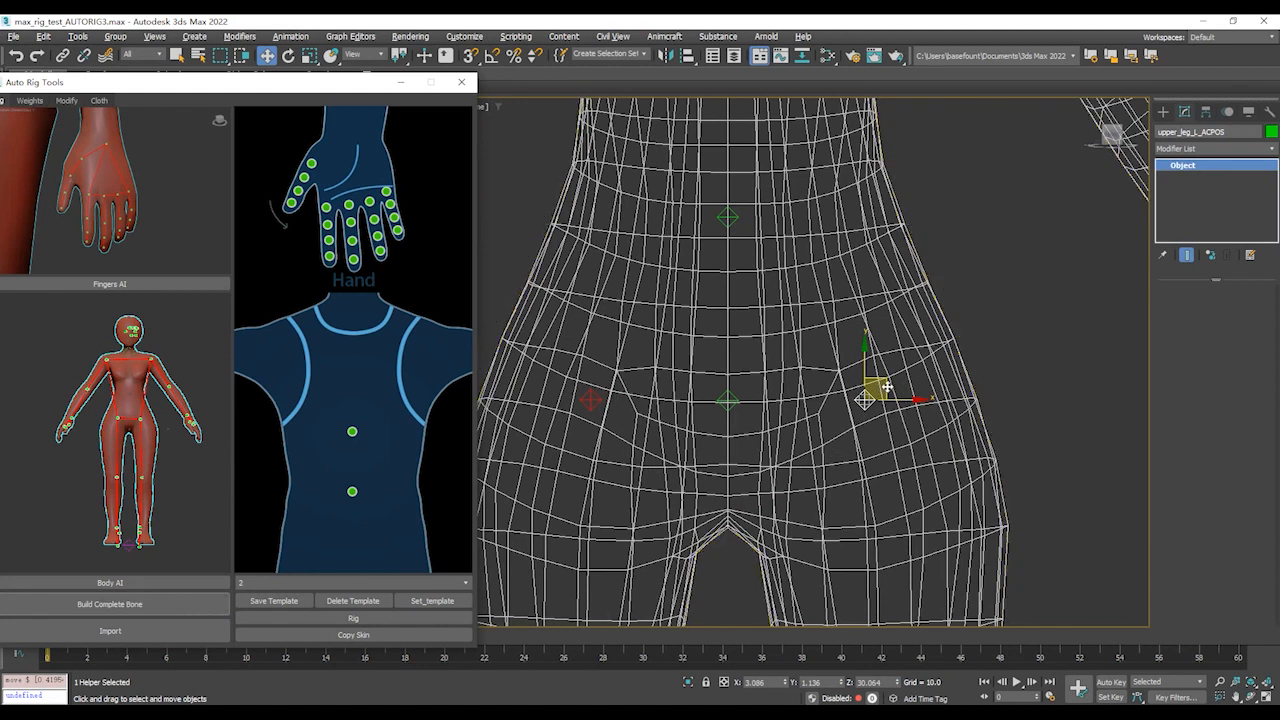
left_click_drag(891, 386, 880, 391)
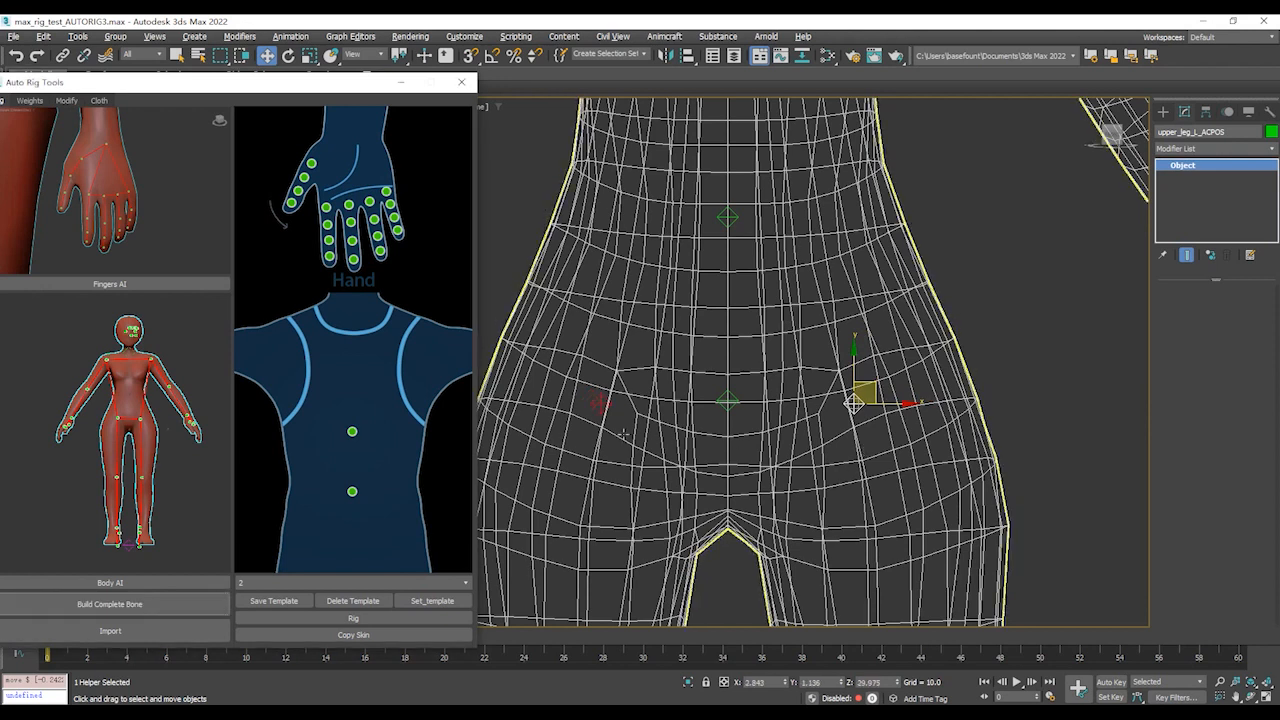
- Examine the mirrored guides over the whole body and around the feet in the front view
scroll(840, 413, "down", 10)
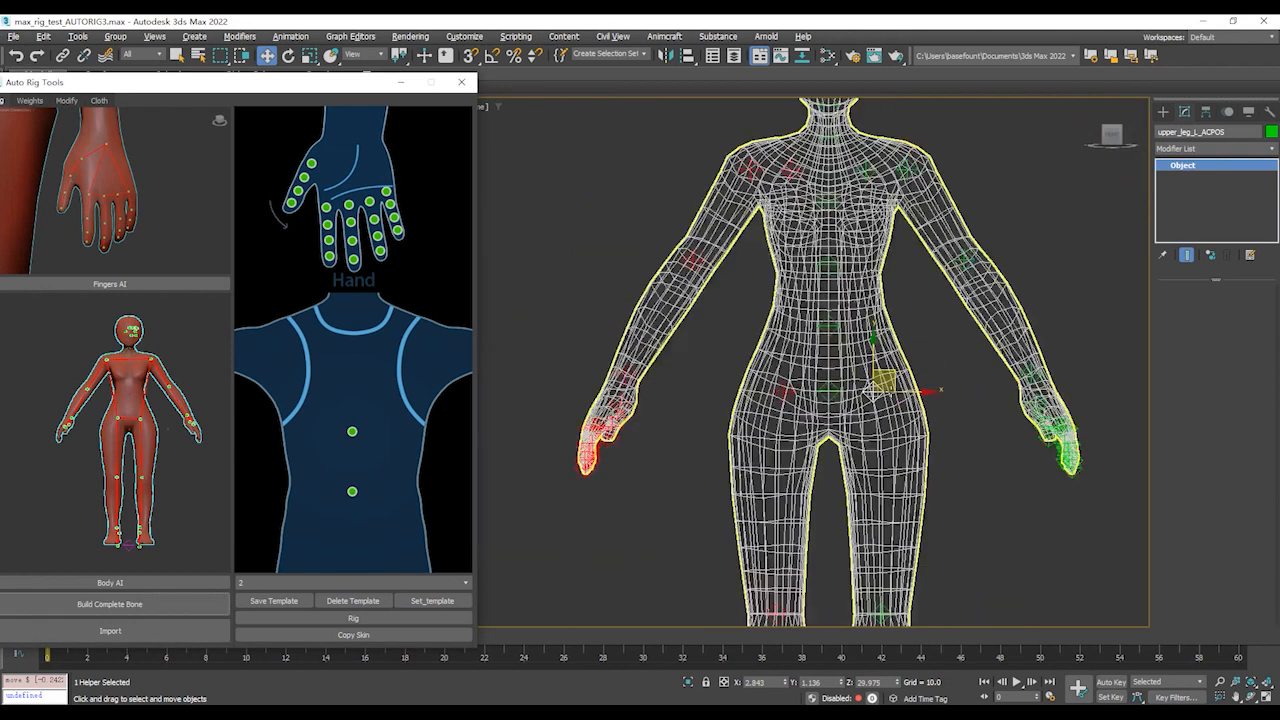
mouse_move(995, 489)
middle_mouse_down("alt")
mouse_move(880, 492)
mouse_move(1029, 508)
mouse_move(992, 490)
middle_mouse_up("alt")
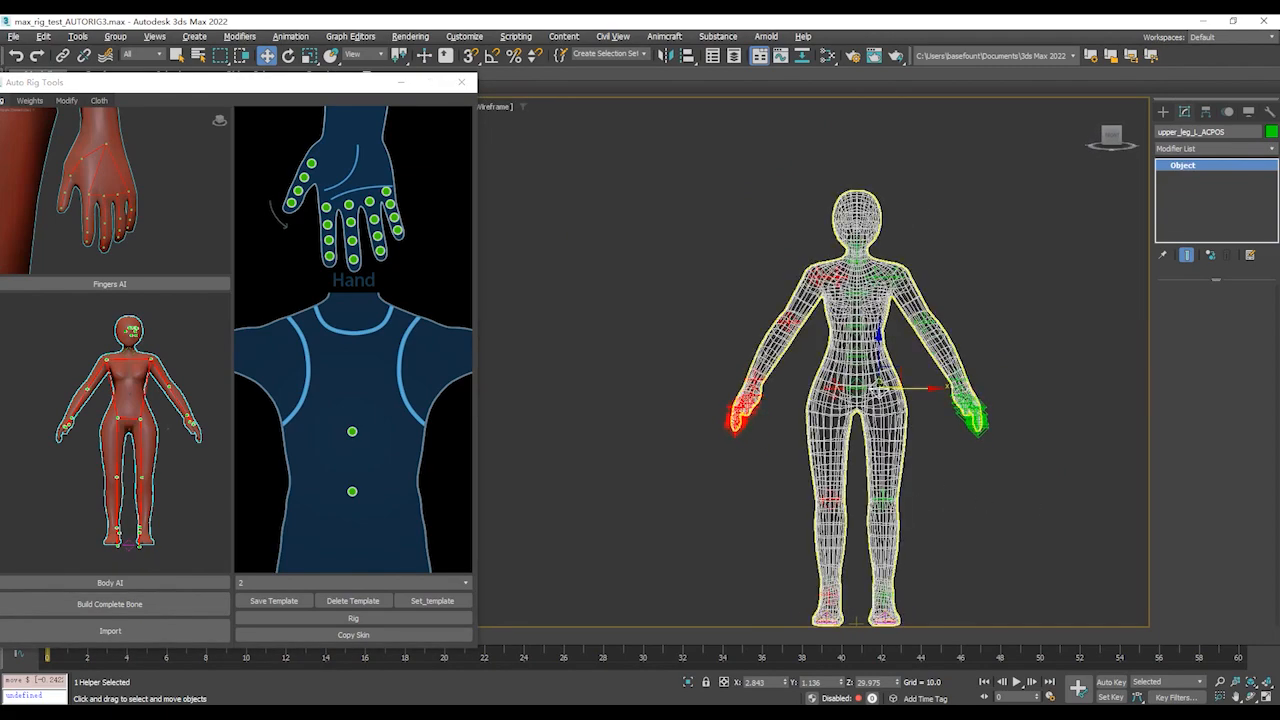
scroll(932, 298, "up", 5)
middle_click_drag(932, 298, 999, 369)
key("f")
scroll(920, 303, "down", 10)
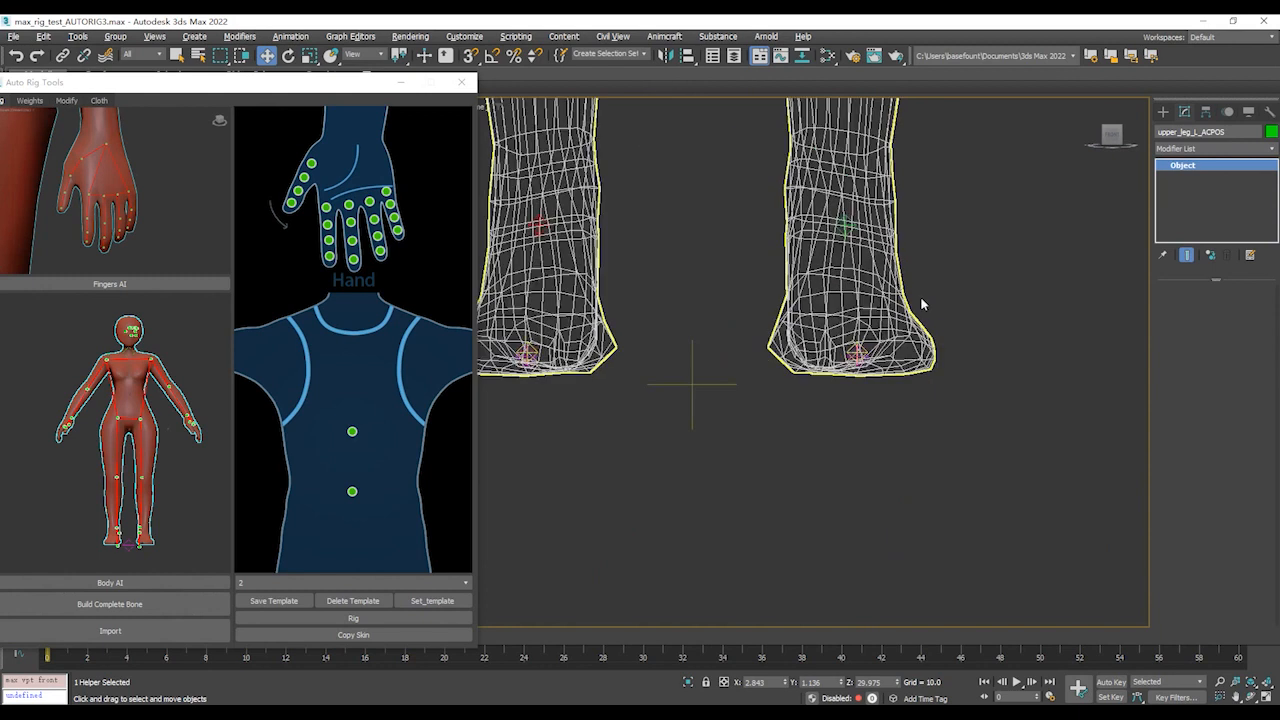
scroll(930, 460, "up", 3)
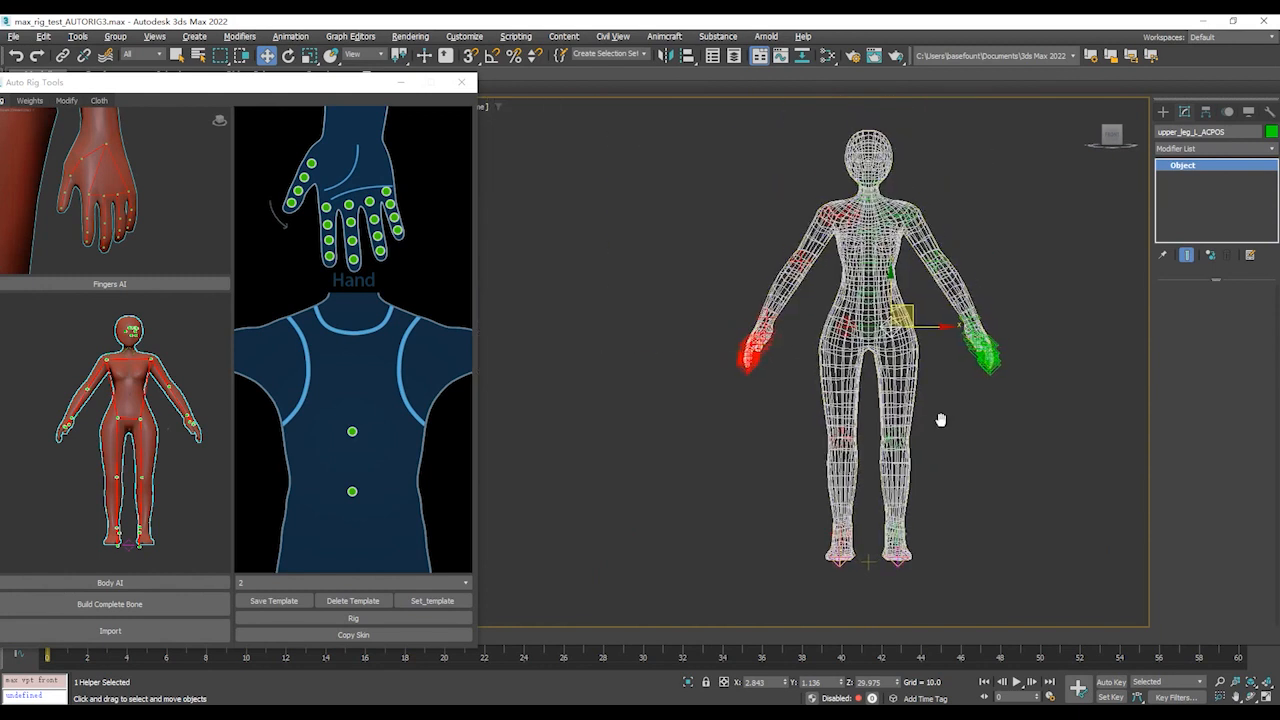
middle_click_drag(940, 420, 926, 458)
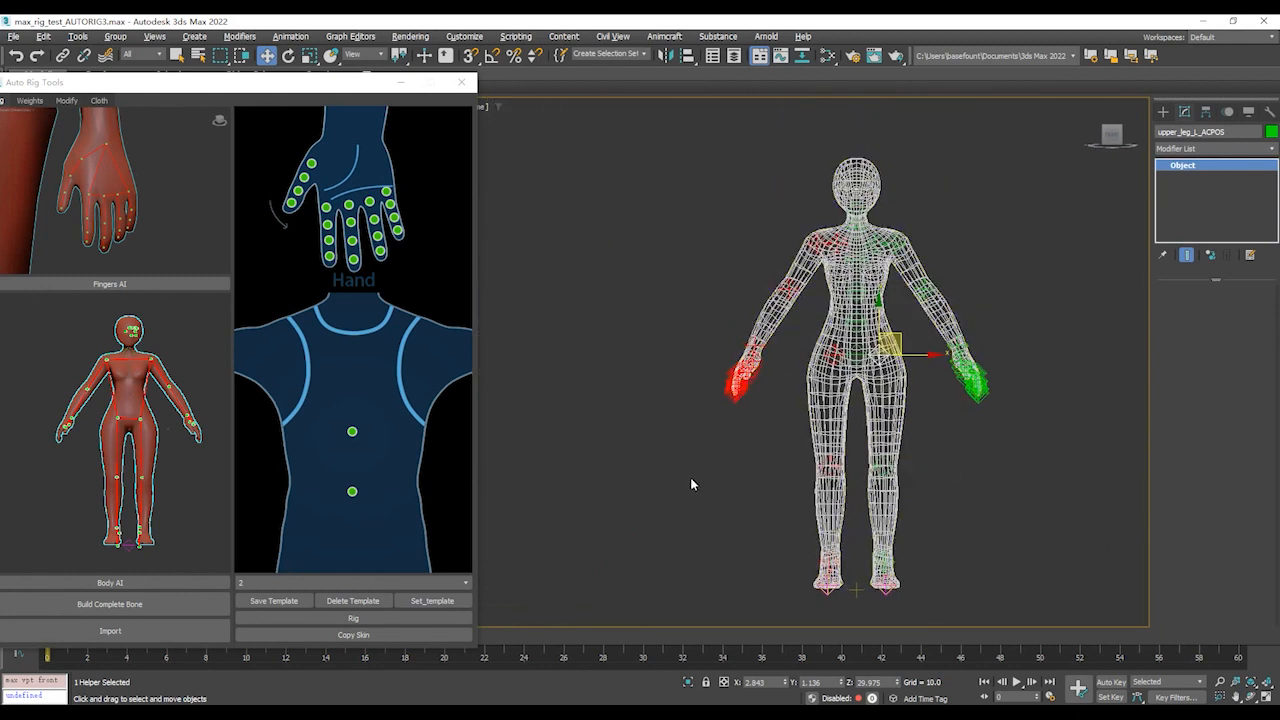
- Import the auto rig skeleton onto the positioned guides
left_click(121, 632)
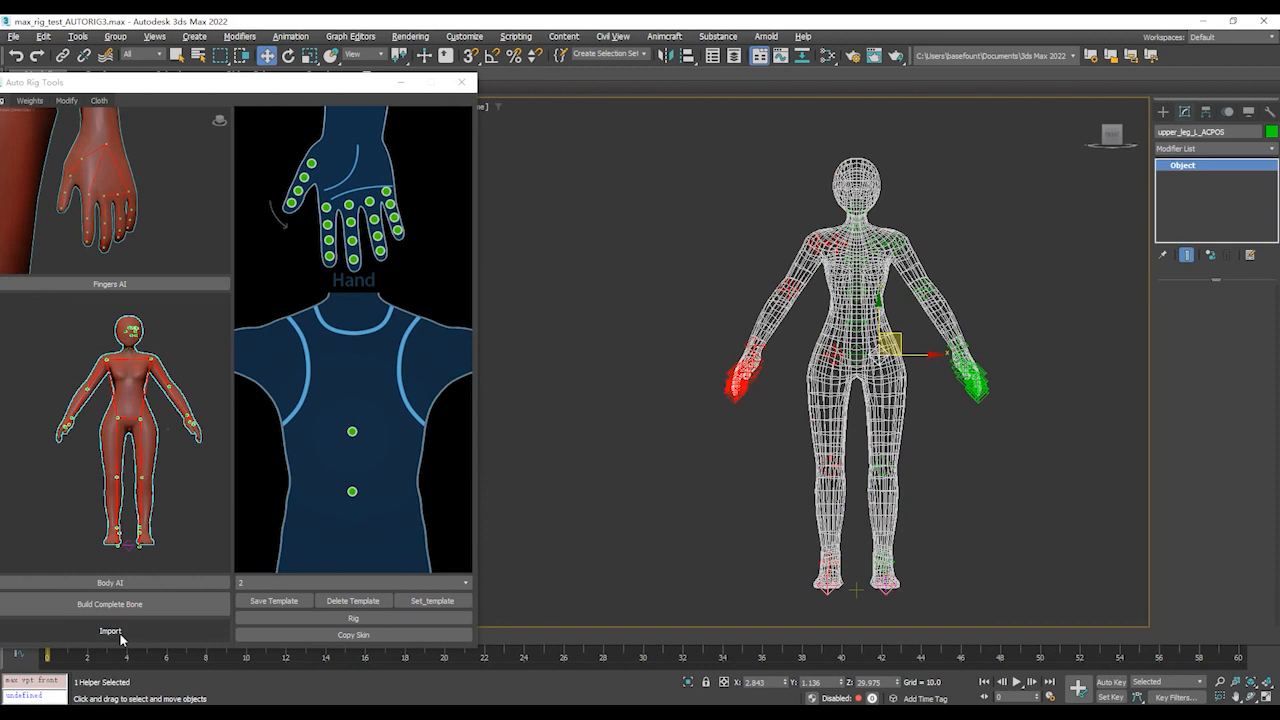
left_click(121, 636)
left_click(670, 381)
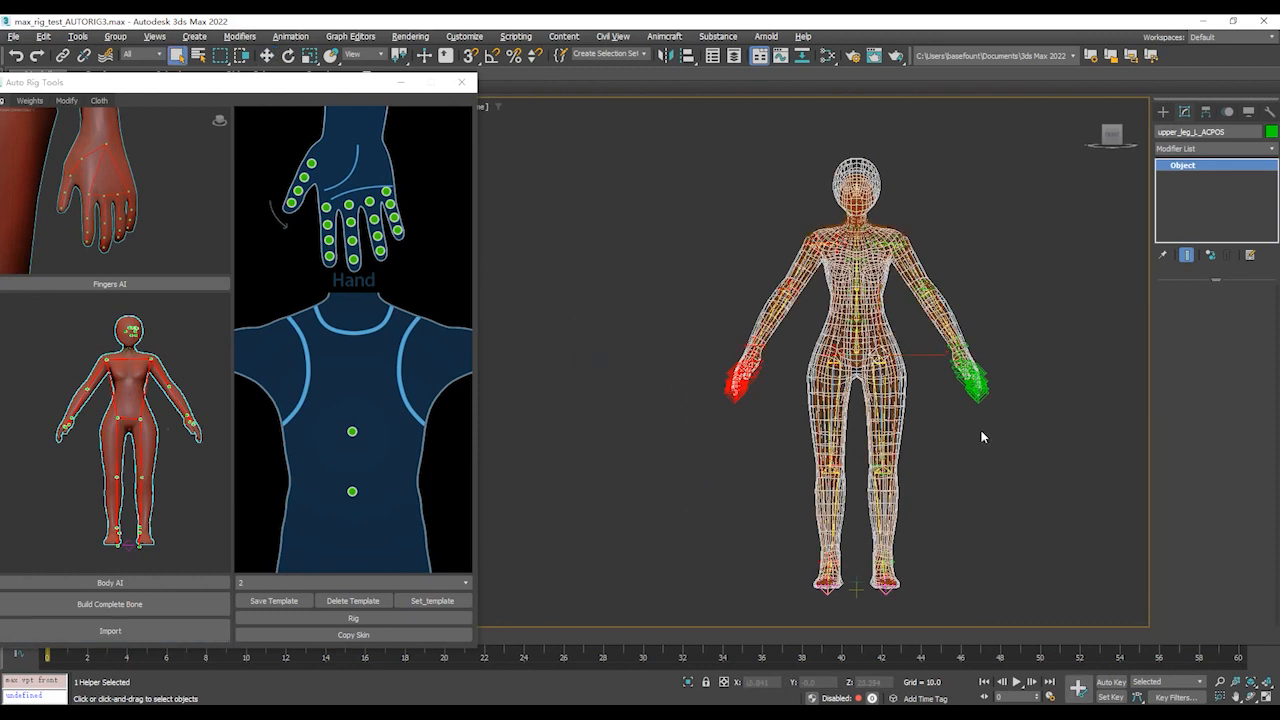
- Move the Auto Rig Tools window aside and set the viewport shading to Default Shading
scroll(982, 437, "up", 5)
middle_click_drag(908, 390, 868, 441)
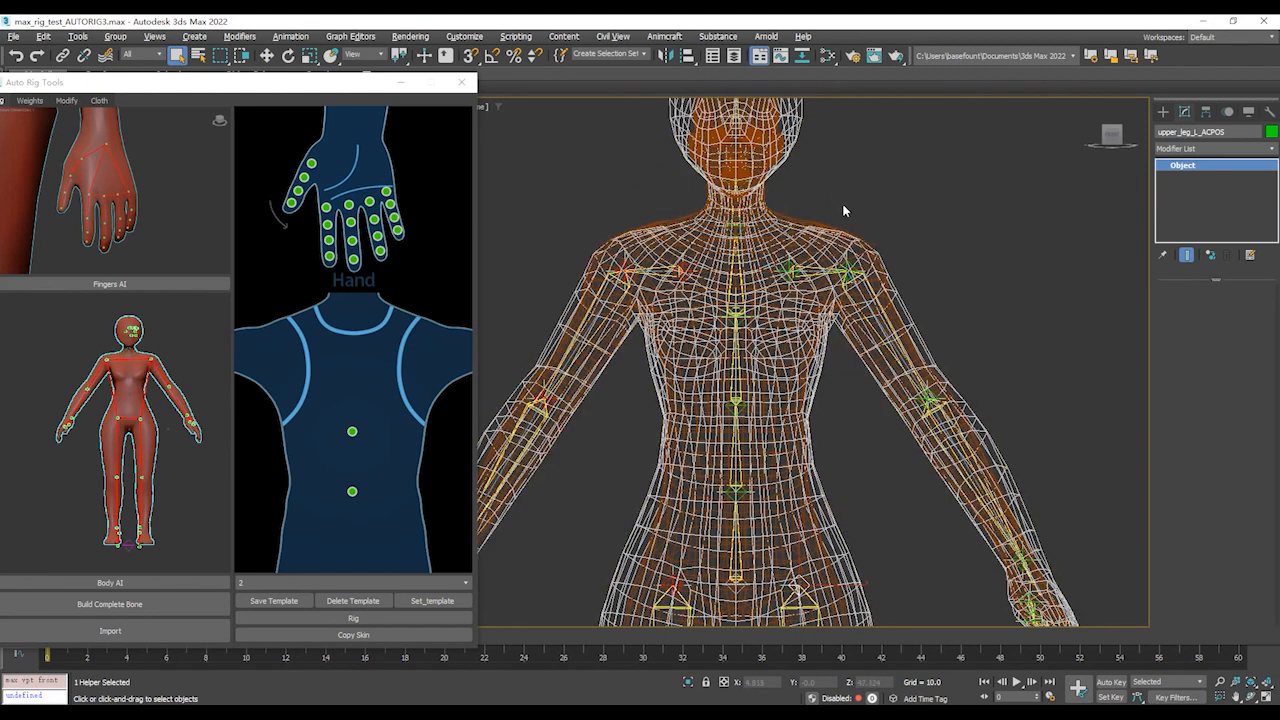
key("F3")
middle_click_drag(751, 357, 835, 359, "alt")
left_click_drag(330, 77, 170, 74)
left_click(483, 106)
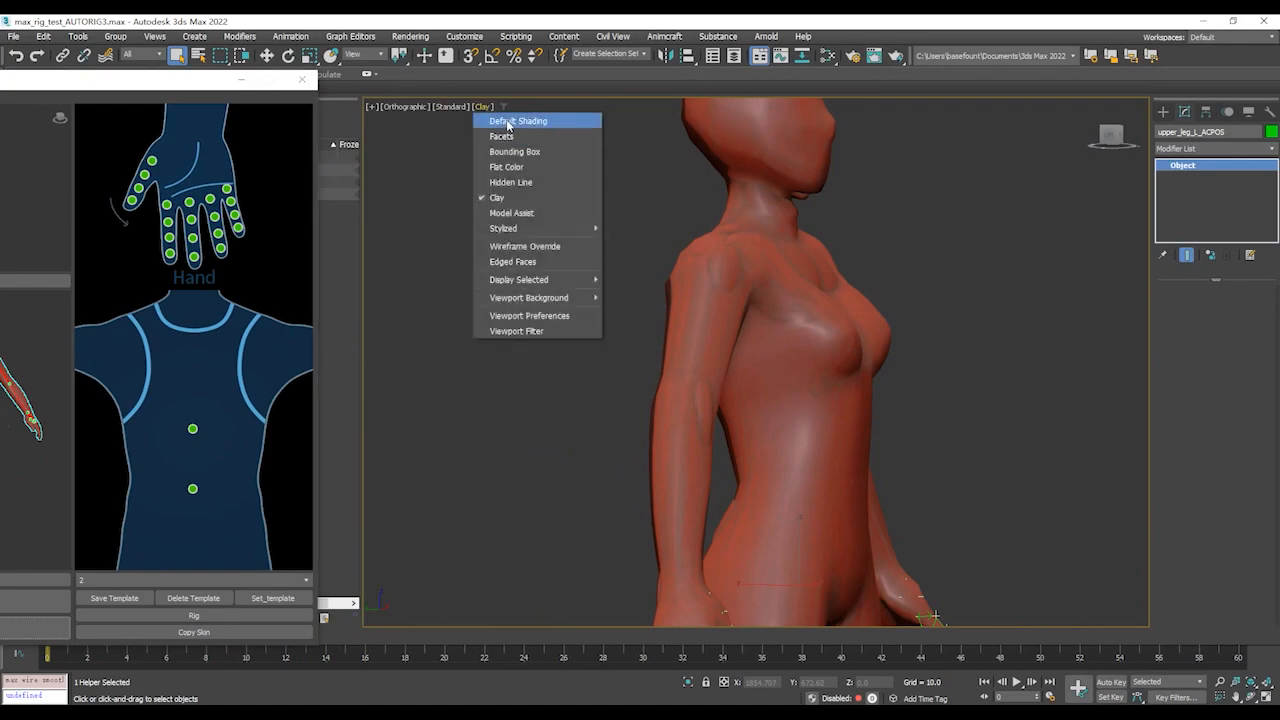
left_click(509, 122)
- Examine the imported skeleton inside the body mesh in wireframe and shaded display, from the front and the side
mouse_move(950, 325)
middle_mouse_down("alt")
mouse_move(860, 250)
mouse_move(848, 371)
middle_mouse_up("alt")
key("F3")
scroll(826, 271, "down", 5)
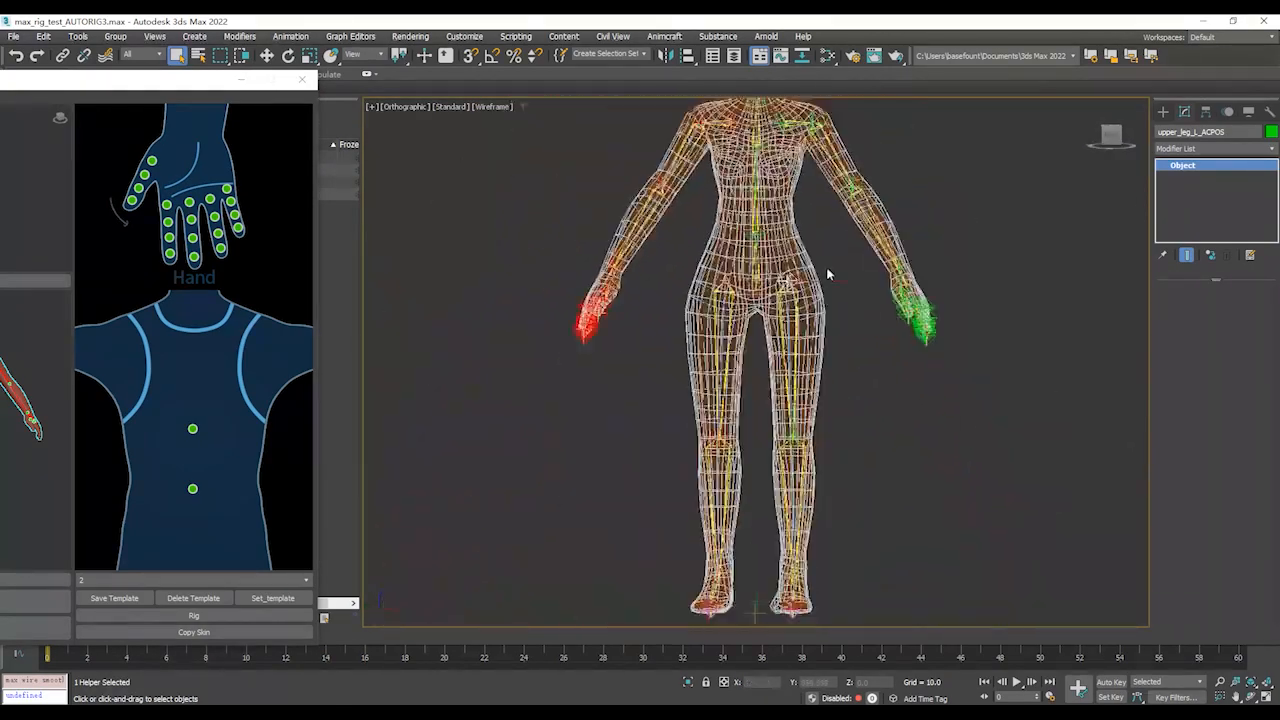
mouse_move(871, 431)
middle_mouse_down("alt")
mouse_move(979, 426)
mouse_move(920, 406)
mouse_move(894, 463)
mouse_move(846, 400)
middle_mouse_up("alt")
key("F3")
key("F3")
scroll(760, 240, "up", 8)
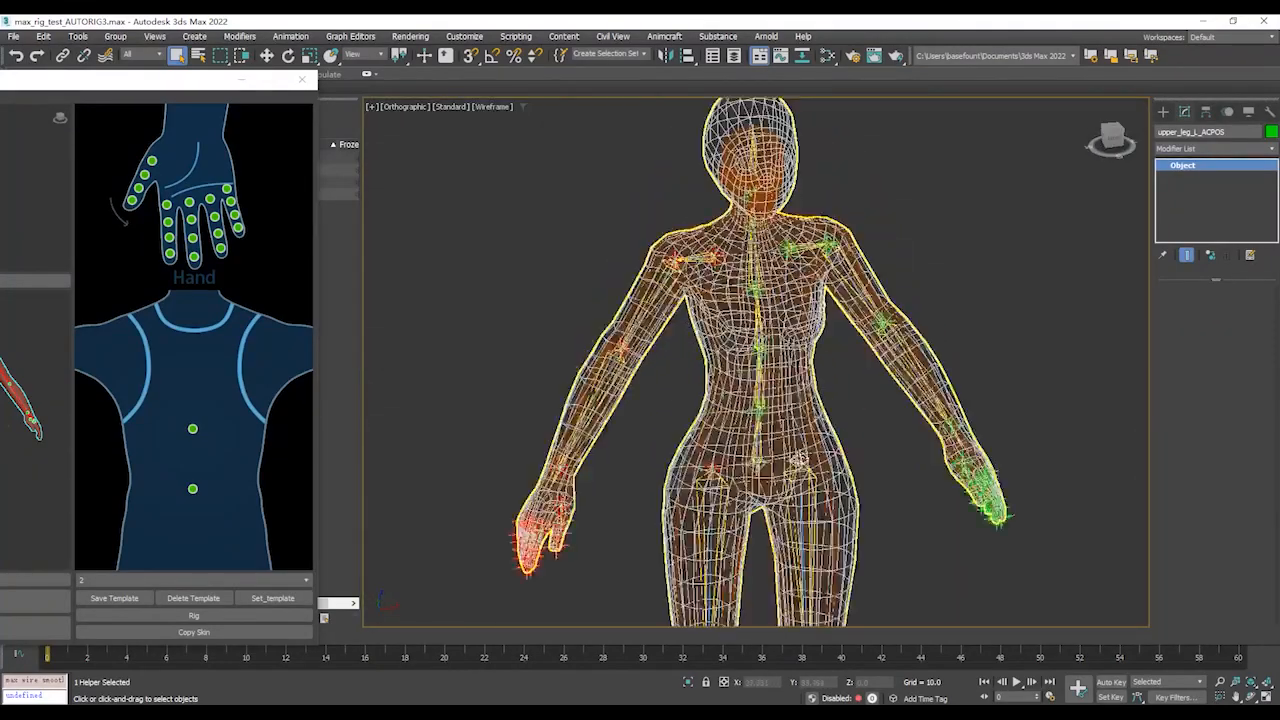
middle_click_drag(760, 300, 880, 300, "alt")
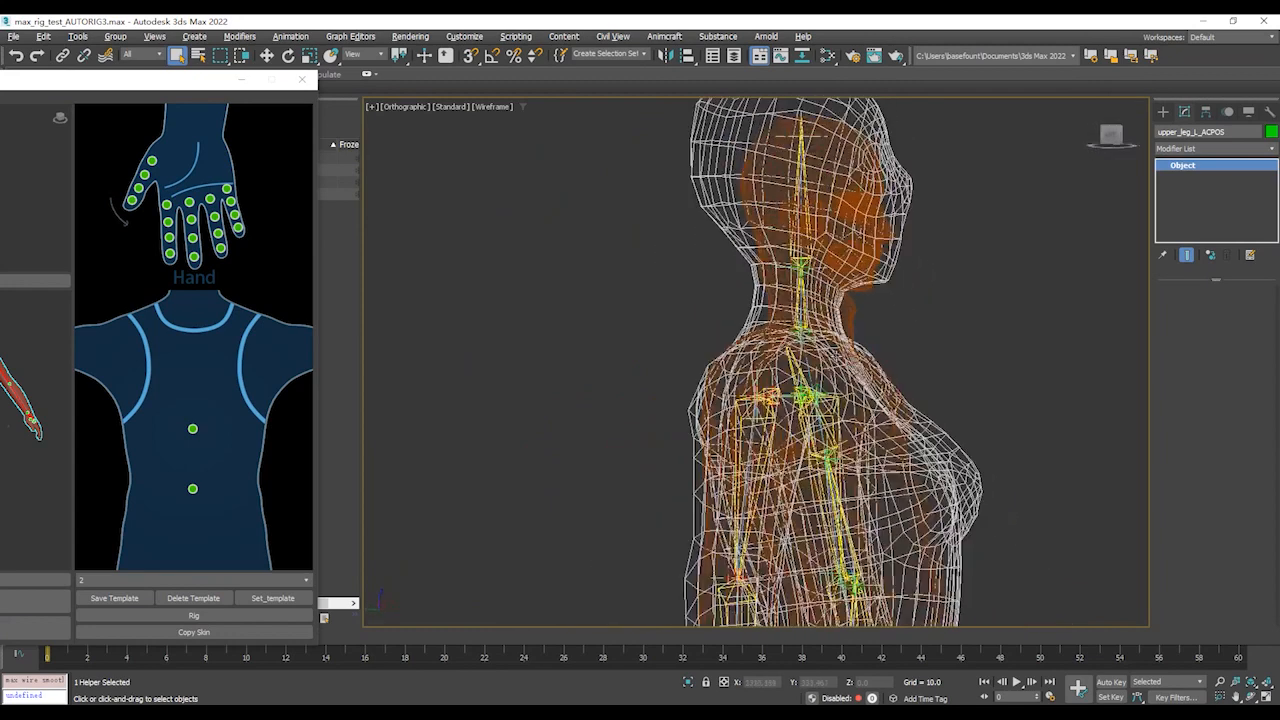
- Minimize the Auto Rig Tools window and examine how the imported head and its bone fit inside the character's head
left_click_drag(204, 94, 433, 66)
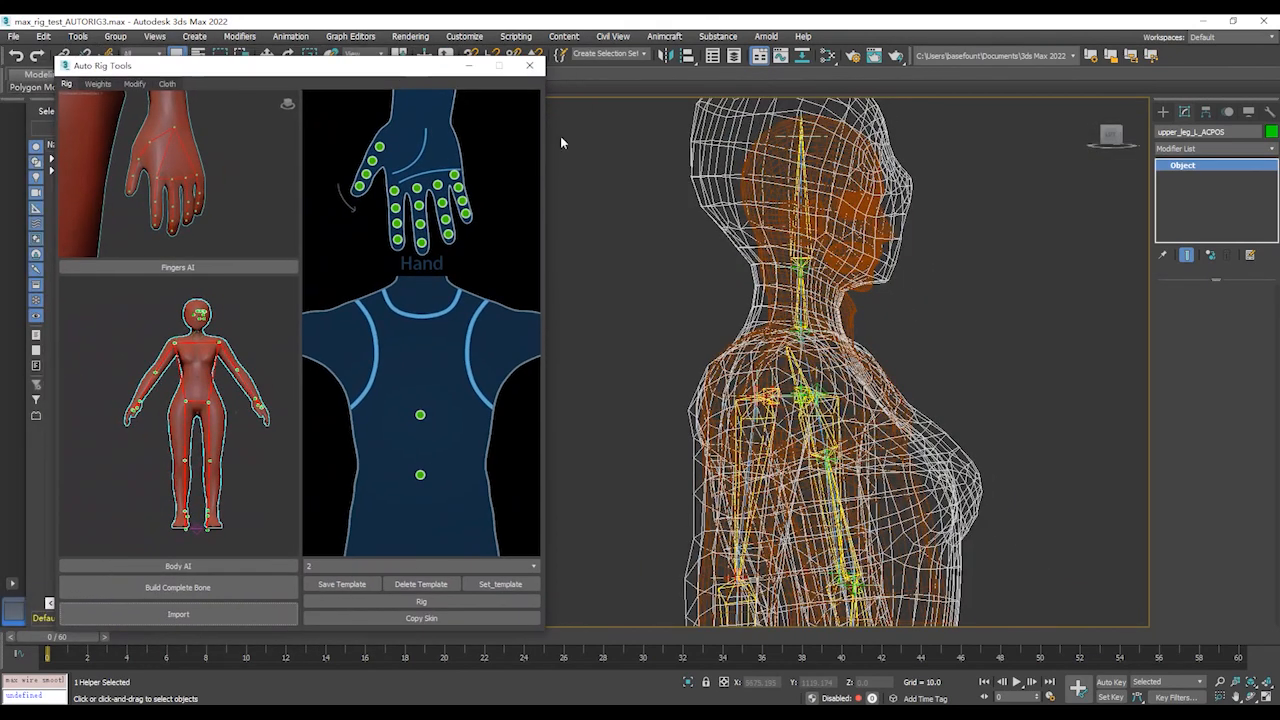
left_click(467, 66)
mouse_move(900, 305)
middle_mouse_down("alt")
mouse_move(859, 308)
mouse_move(812, 286)
mouse_move(898, 290)
mouse_move(951, 331)
mouse_move(894, 329)
mouse_move(873, 313)
mouse_move(914, 334)
mouse_move(1040, 346)
mouse_move(991, 383)
mouse_move(963, 278)
mouse_move(1043, 394)
mouse_move(1034, 469)
middle_mouse_up("alt")
scroll(898, 290, "up", 4)
key("F3")
key("F3")
key("F3")
key("F3")
middle_click_drag(961, 182, 922, 446)
scroll(922, 446, "up", 5)
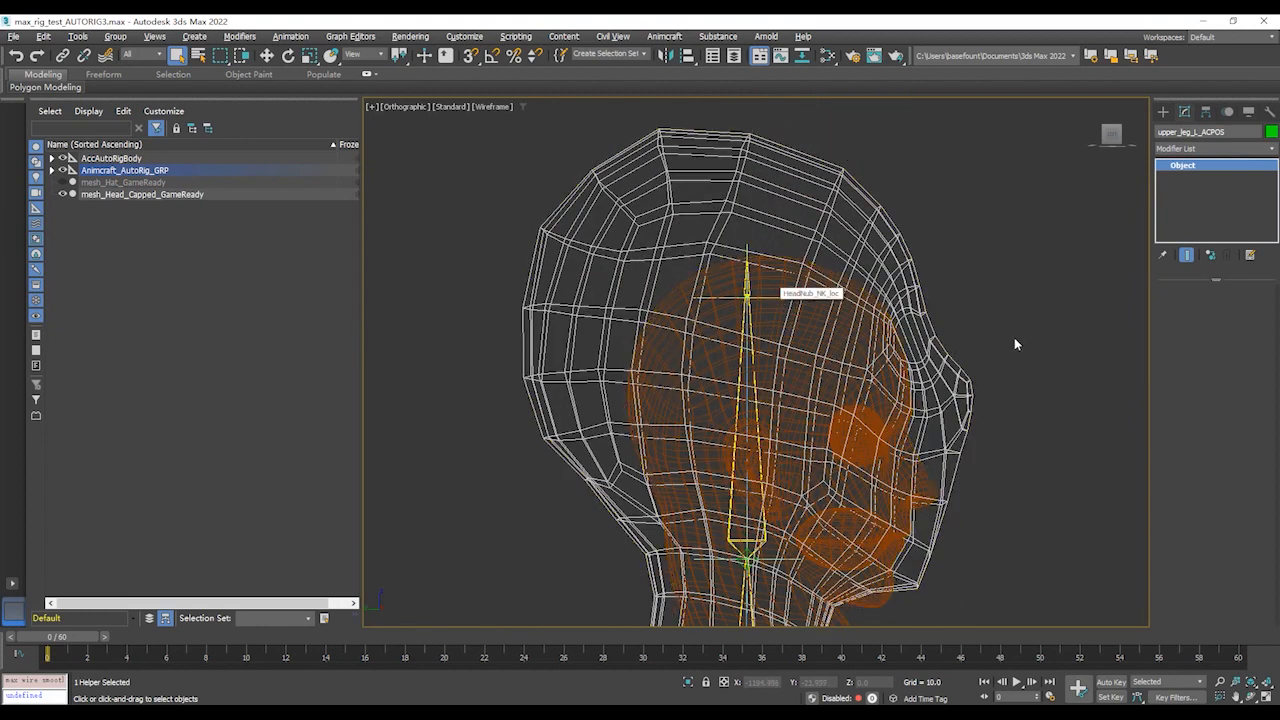
- Try to move the HeadNub_NK_loc helper at the upper end of the head bone, and undo the move
scroll(751, 284, "up", 5)
left_click(744, 184)
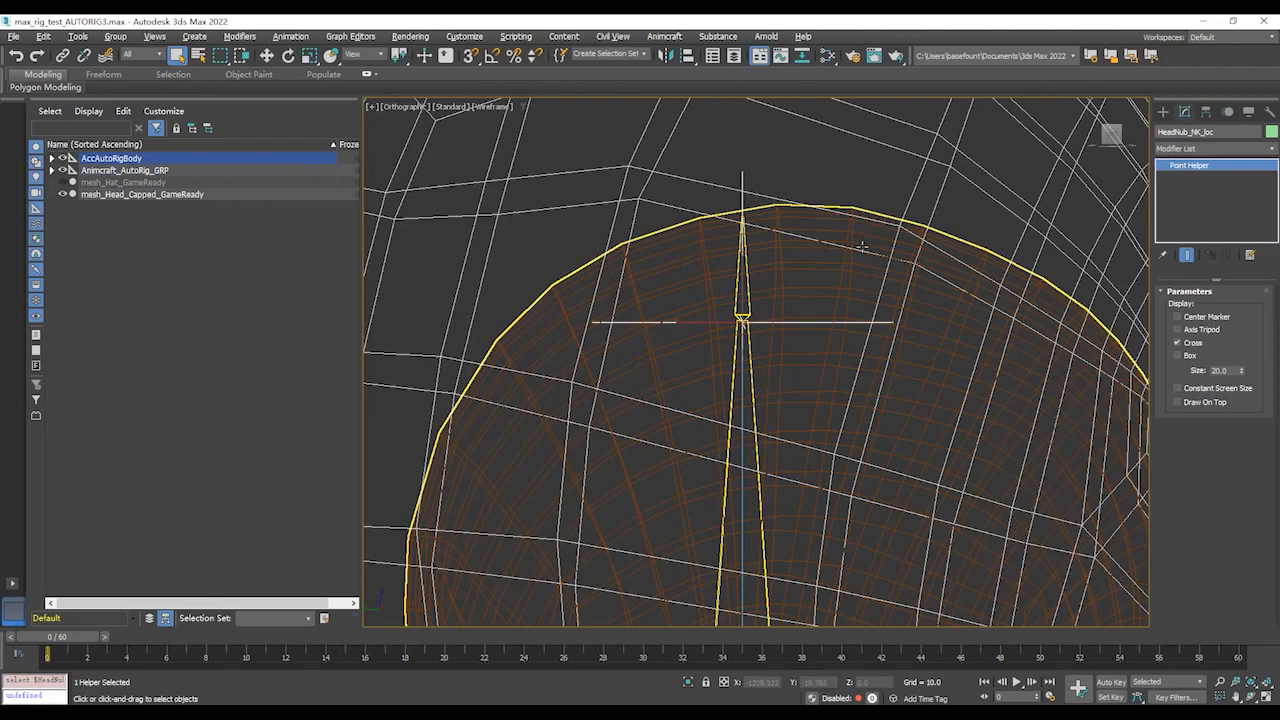
scroll(862, 247, "down", 5)
mouse_move(940, 345)
middle_mouse_down("alt")
mouse_move(800, 352)
mouse_move(945, 365)
middle_mouse_up("alt")
key("w")
left_click_drag(770, 278, 634, 291)
key("ctrl+z")
- Select the Head_NK bone and turn on Bone Edit Mode in the Bone Tools
middle_click_drag(1053, 386, 1032, 180)
middle_click_drag(872, 264, 871, 418)
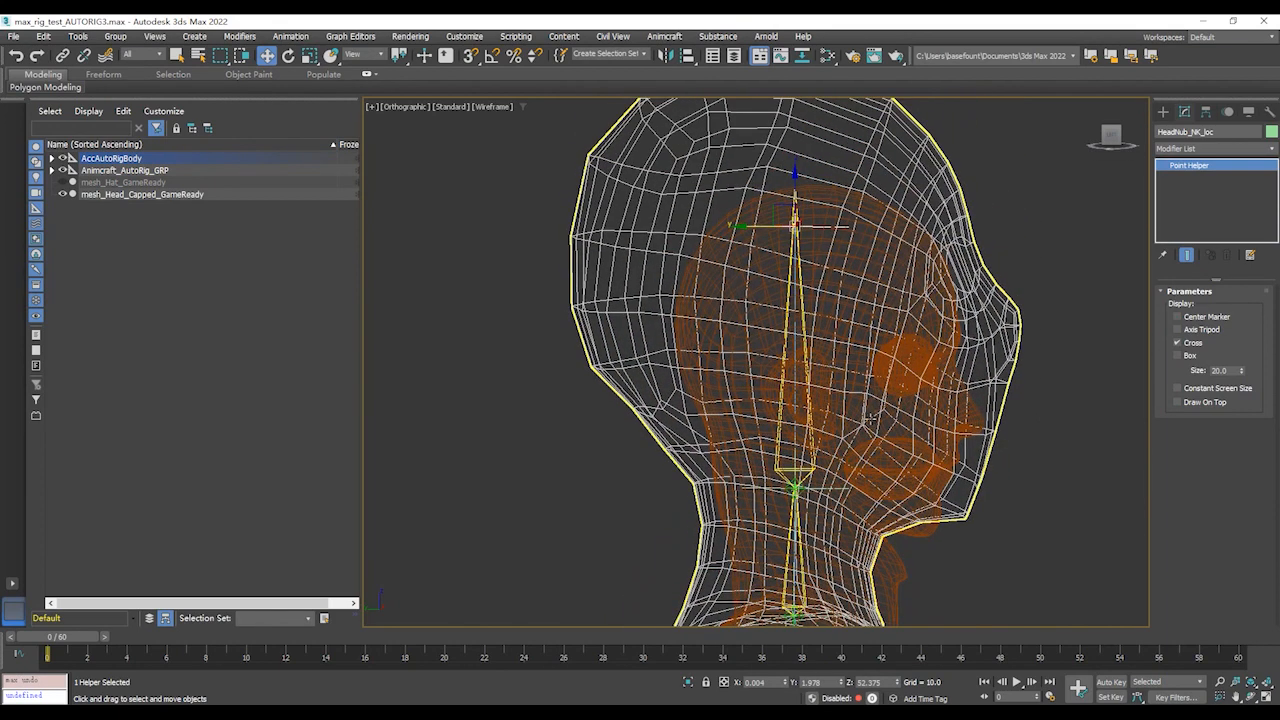
middle_click_drag(955, 352, 870, 350, "alt")
scroll(813, 319, "up", 3)
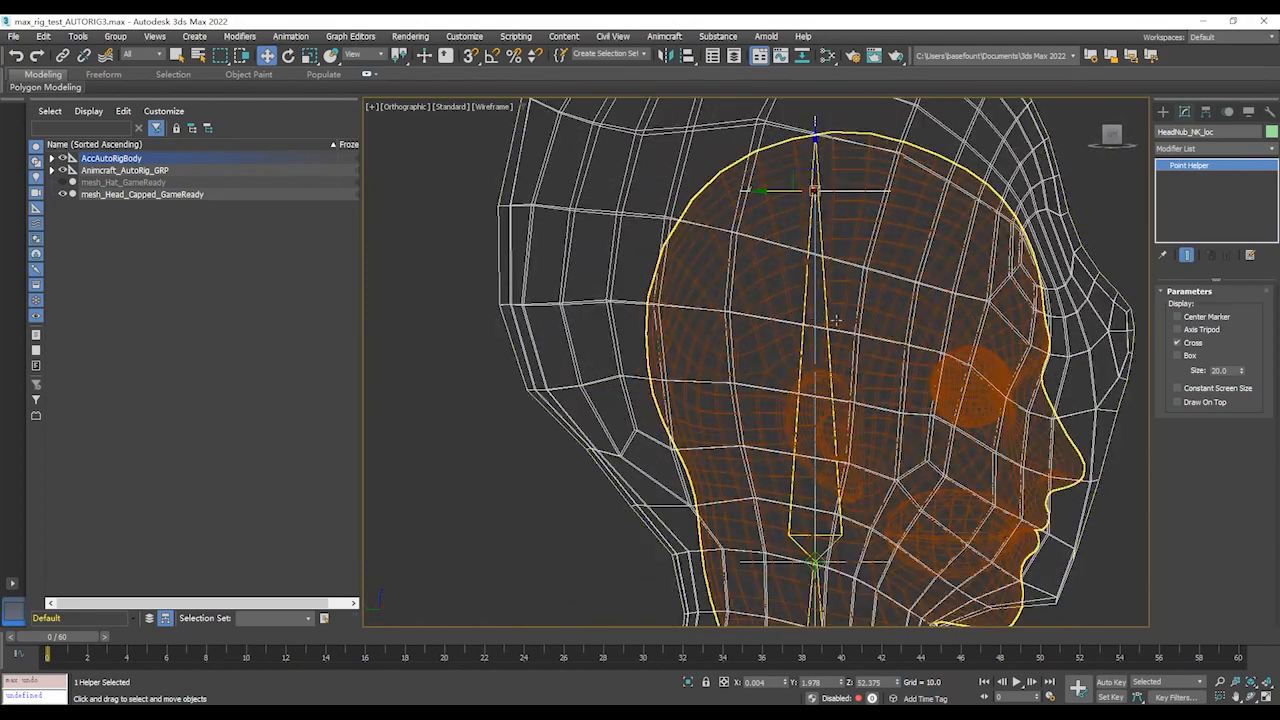
scroll(826, 350, "up", 5)
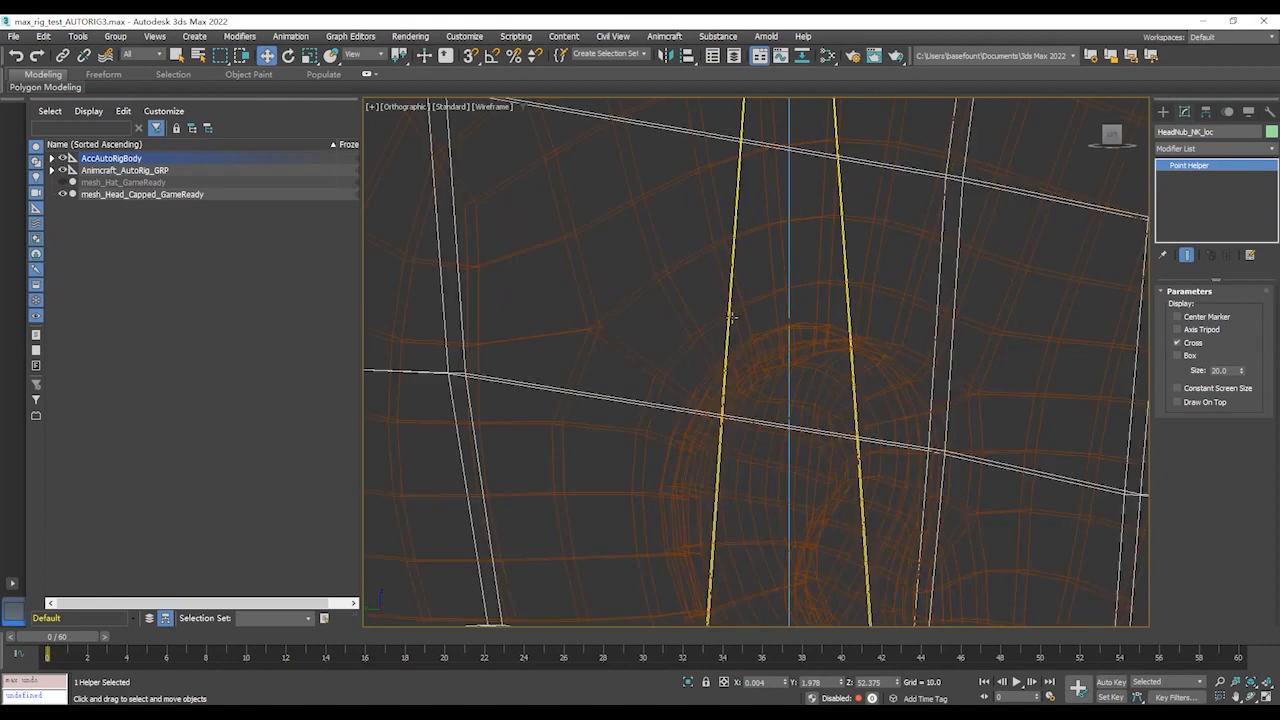
left_click(850, 294)
scroll(855, 298, "down", 5)
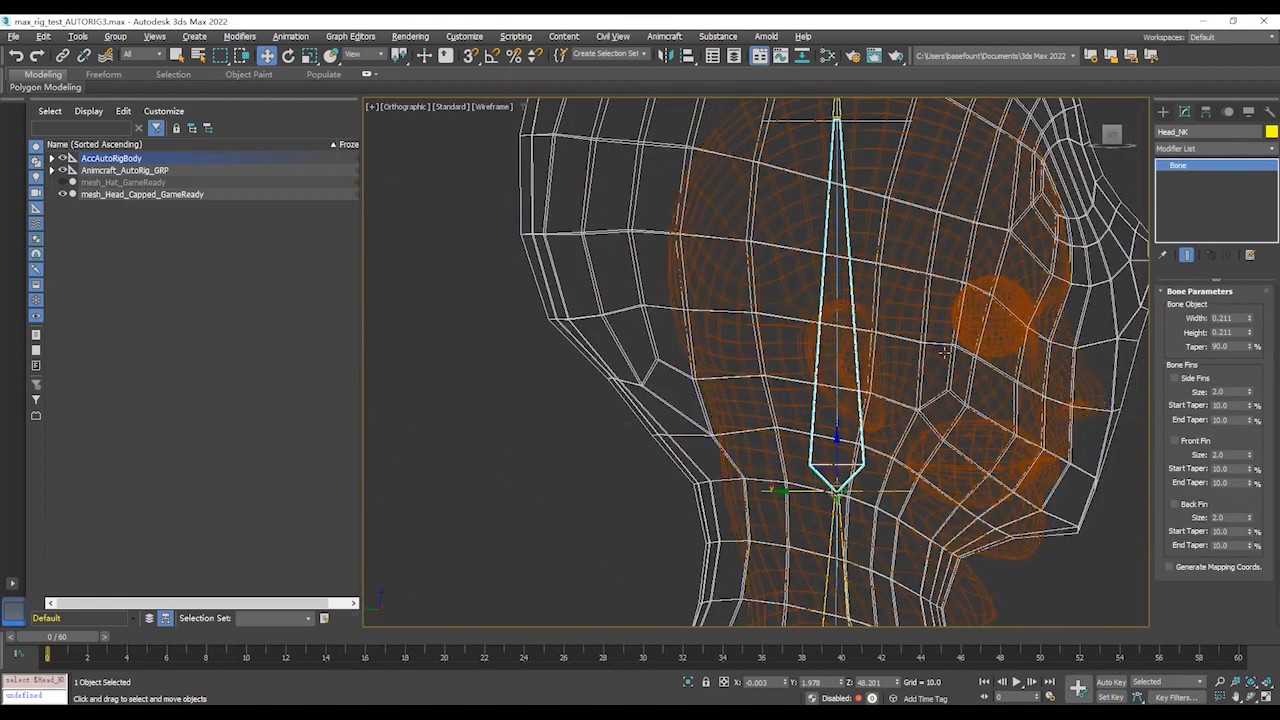
middle_click_drag(887, 285, 800, 295, "alt")
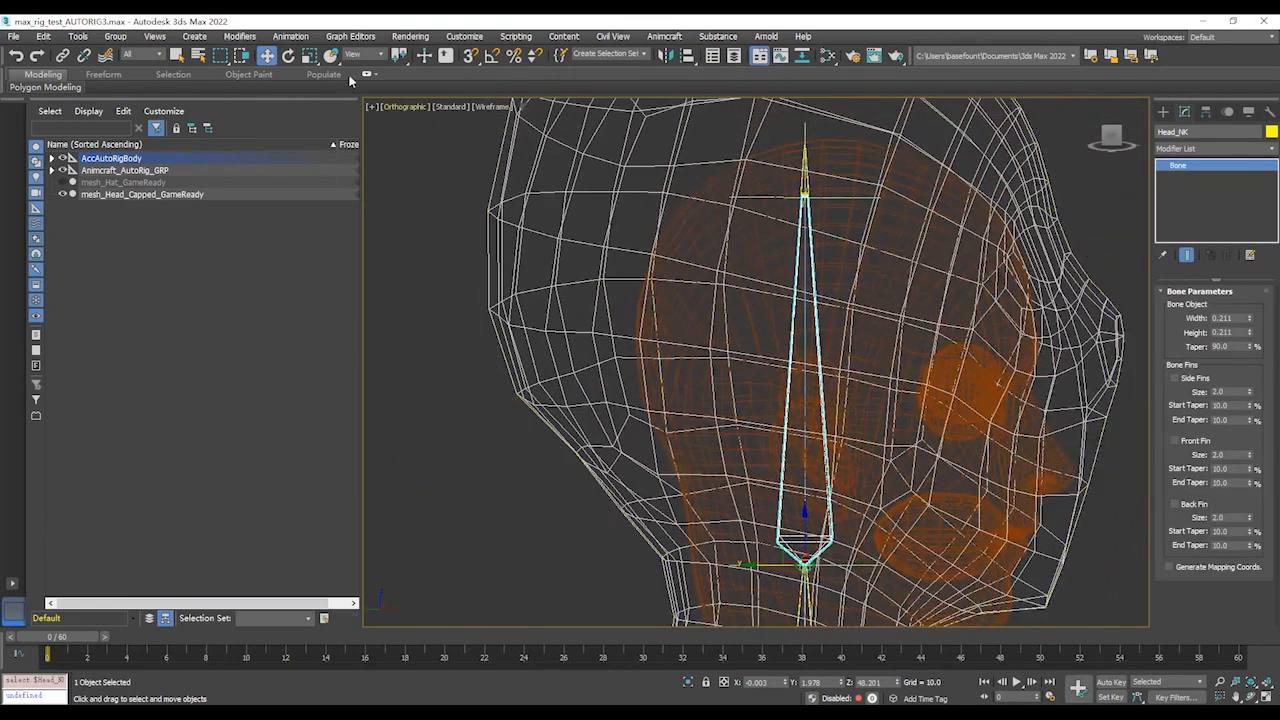
left_click(290, 36)
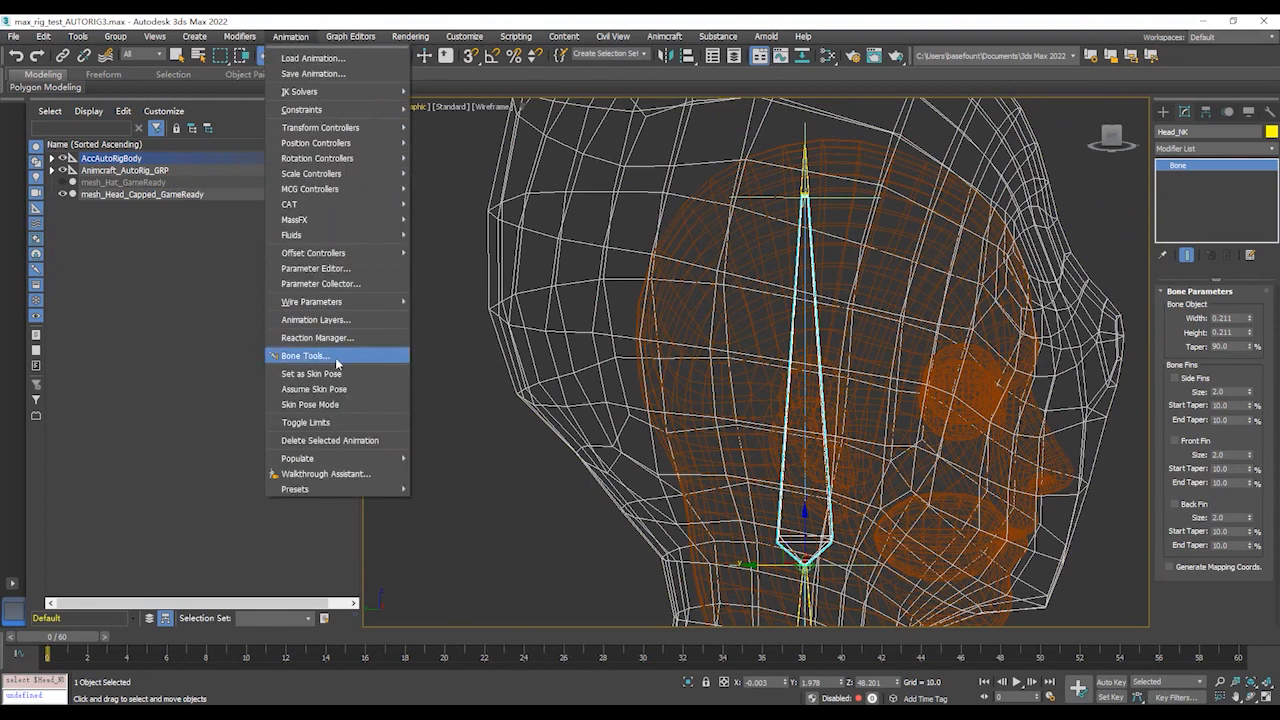
left_click(337, 362)
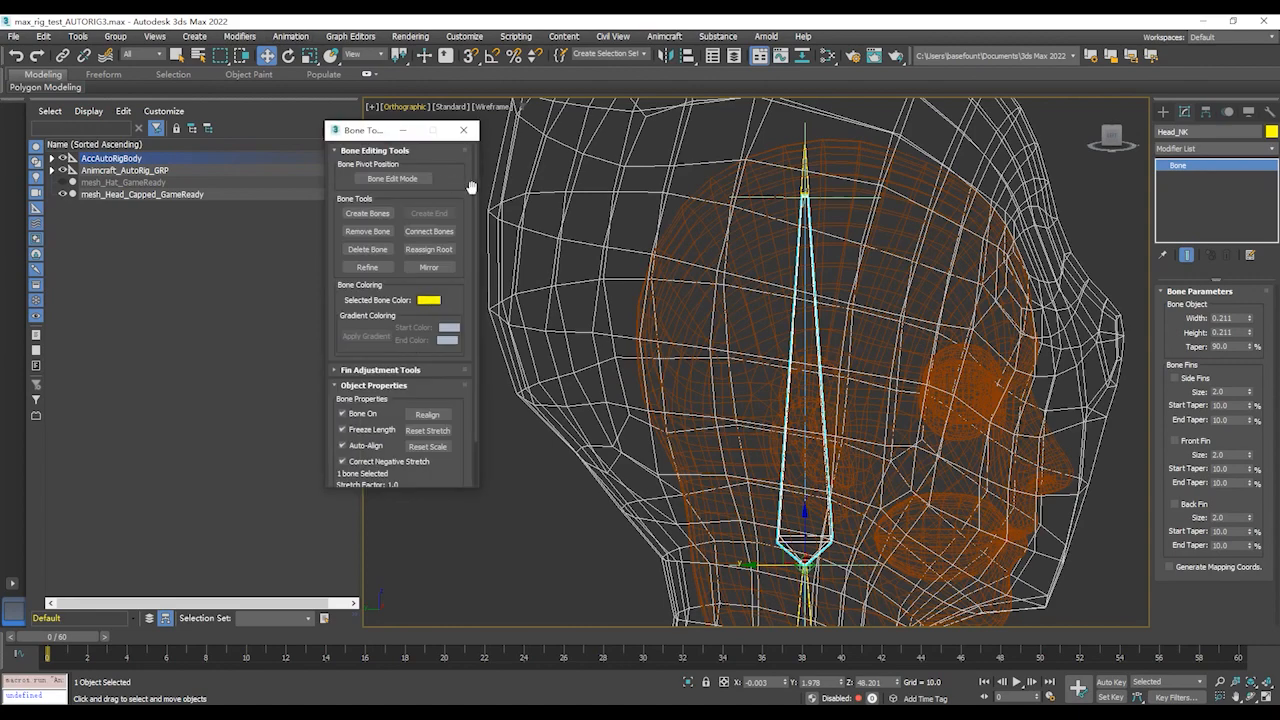
left_click(387, 179)
- Scale the Head_NK bone up to about 137% on X to enlarge the imported head toward the character's head size
middle_click_drag(670, 269, 852, 463, "alt")
scroll(847, 459, "down", 3)
key("r")
mouse_move(880, 527)
middle_mouse_down("alt")
mouse_move(930, 515)
mouse_move(885, 525)
middle_mouse_up("alt")
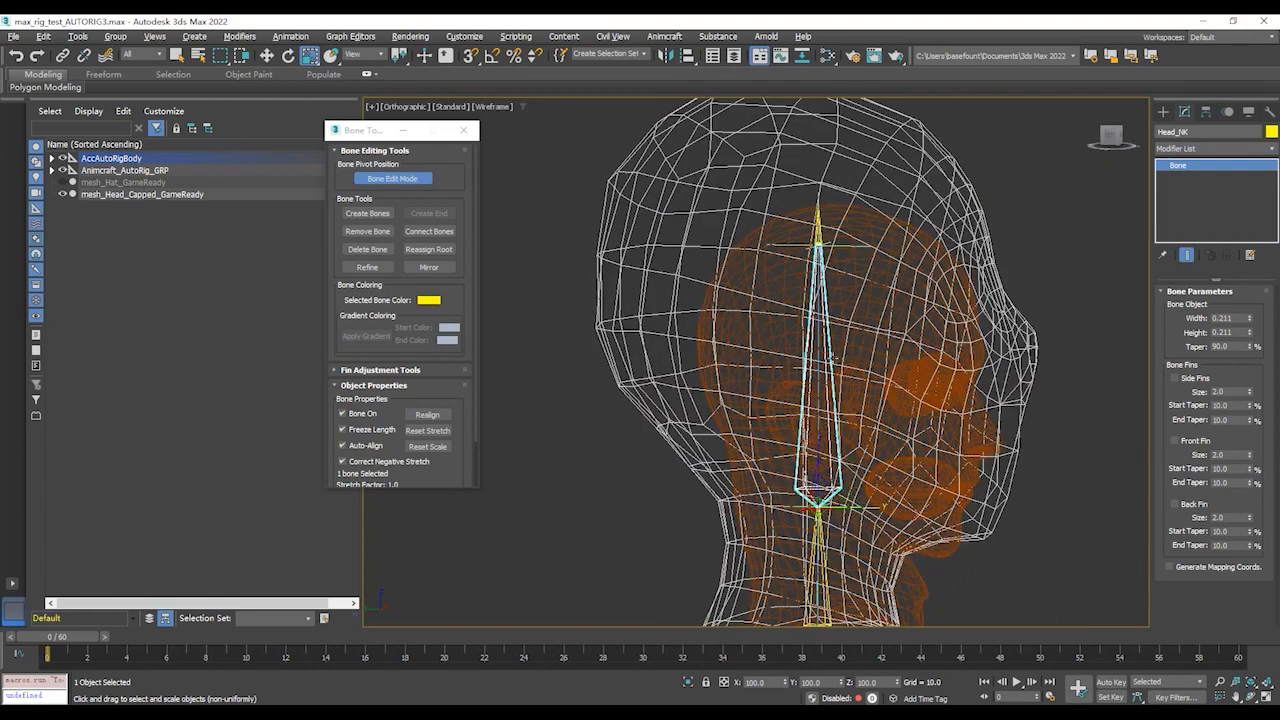
key("r")
left_click_drag(884, 512, 825, 436)
middle_click_drag(937, 463, 872, 470, "alt")
left_click_drag(884, 506, 890, 510)
middle_click_drag(890, 510, 905, 480, "alt")
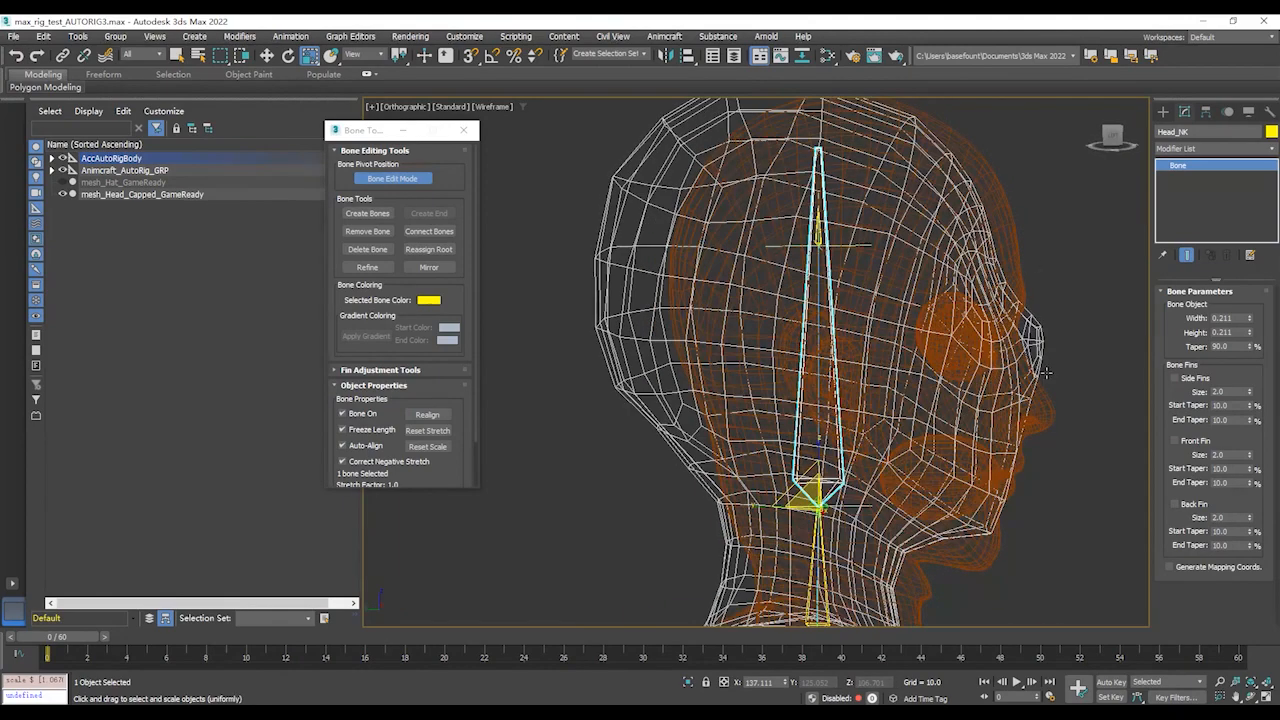
- Reselect the Head_NK bone and scale the imported head slightly wider from front to back
left_click(868, 514)
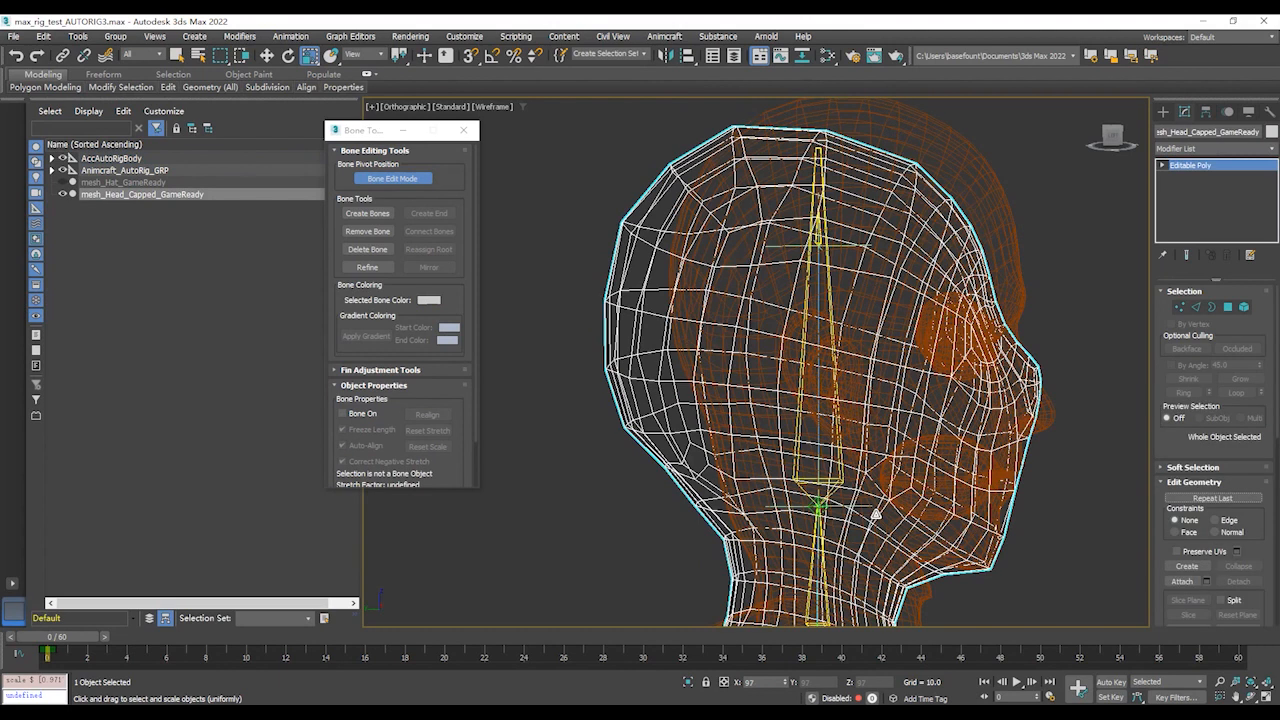
left_click(818, 470)
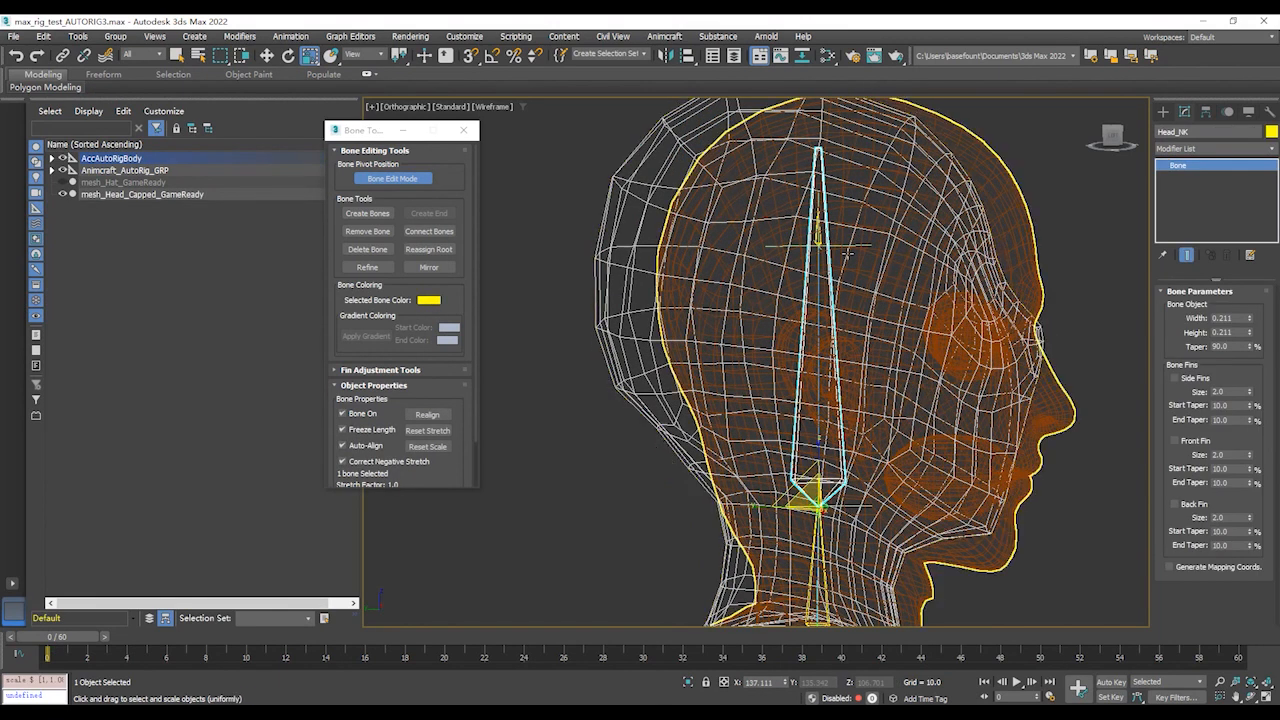
scroll(741, 323, "up", 5)
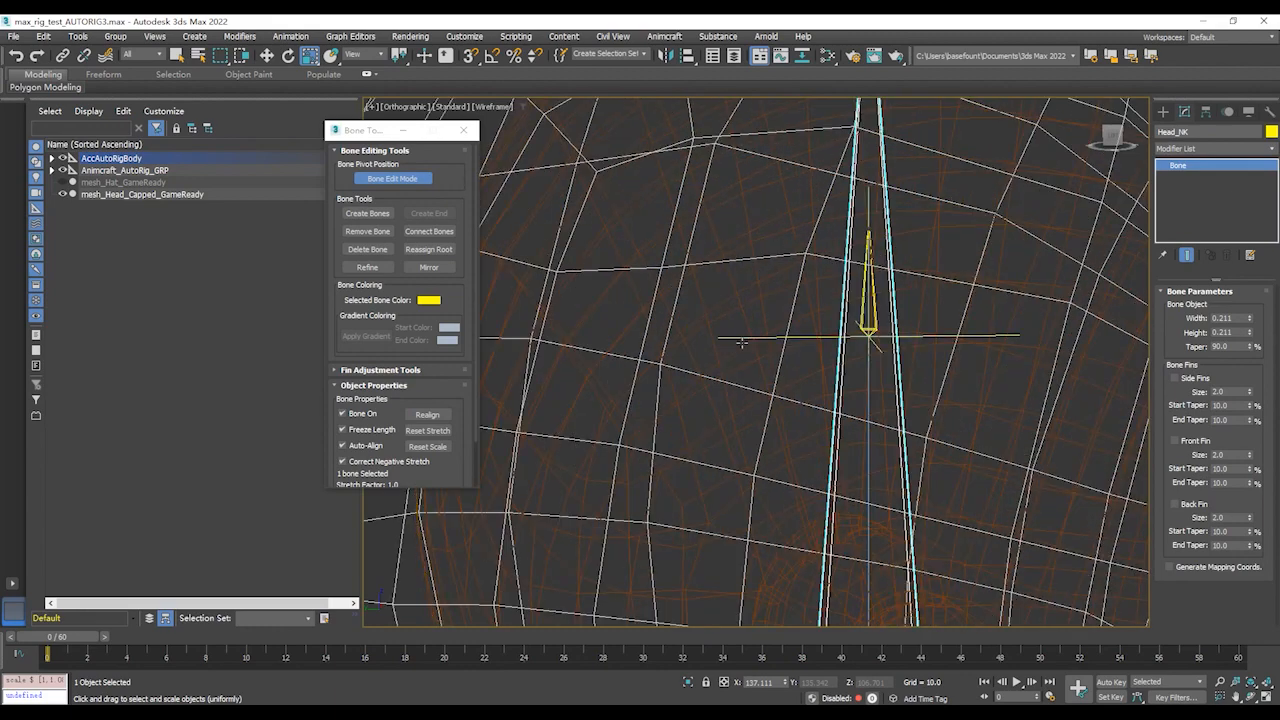
- Move the HeadNub_NK_loc helper at the upper end of the head bone about 0.8 units along Y
left_click(741, 323)
scroll(894, 309, "down", 8)
scroll(945, 302, "up", 4)
key("w")
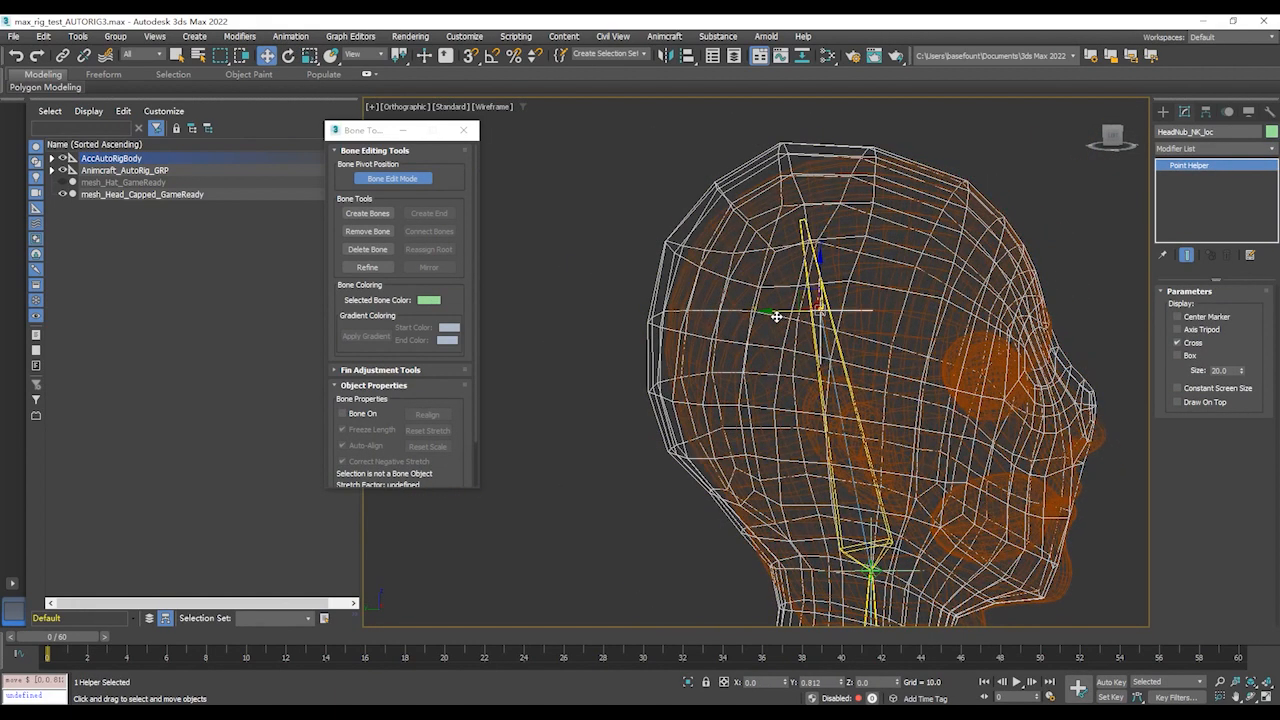
- Move the Head_NK_loc helper at the base of the head bone about 0.08 units along Y
scroll(957, 334, "up", 4)
scroll(862, 432, "up", 3)
left_click(771, 450)
scroll(790, 455, "down", 2)
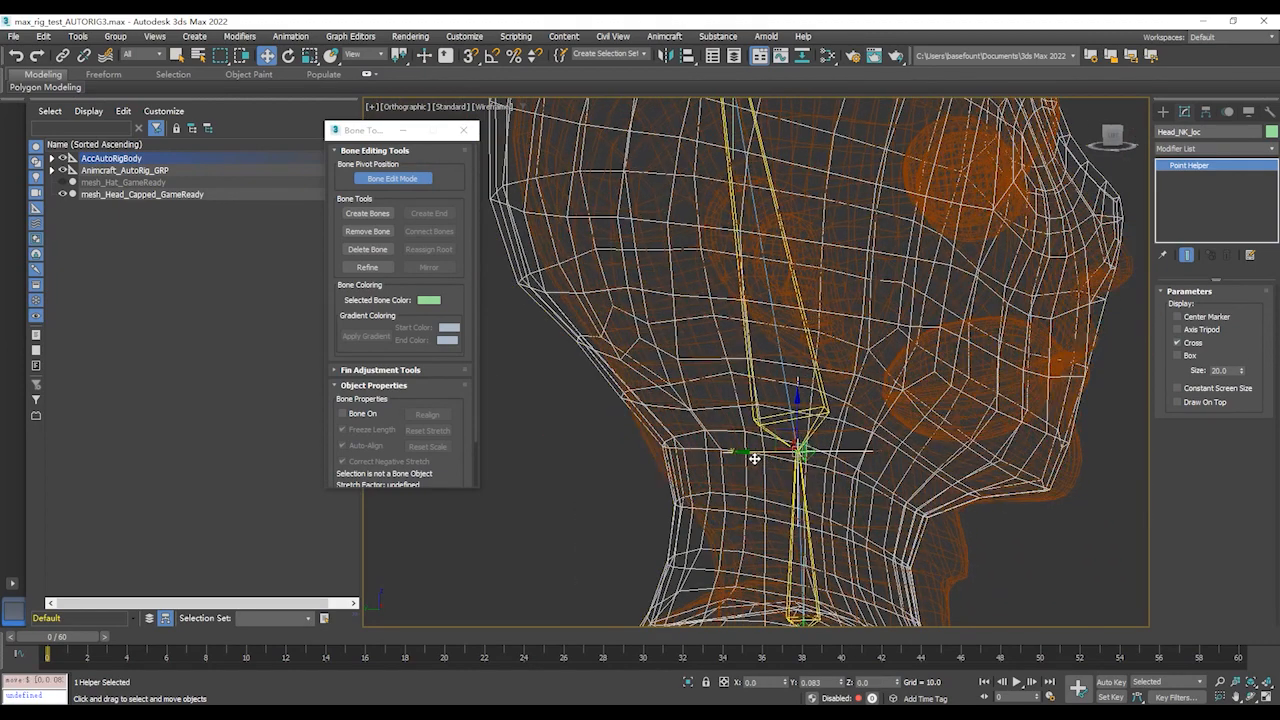
scroll(814, 523, "down", 2)
- Select the Neck_NK_loc helper at the base of the neck and move it about 0.58 units along Y
middle_click_drag(814, 523, 862, 352)
scroll(793, 335, "up", 5)
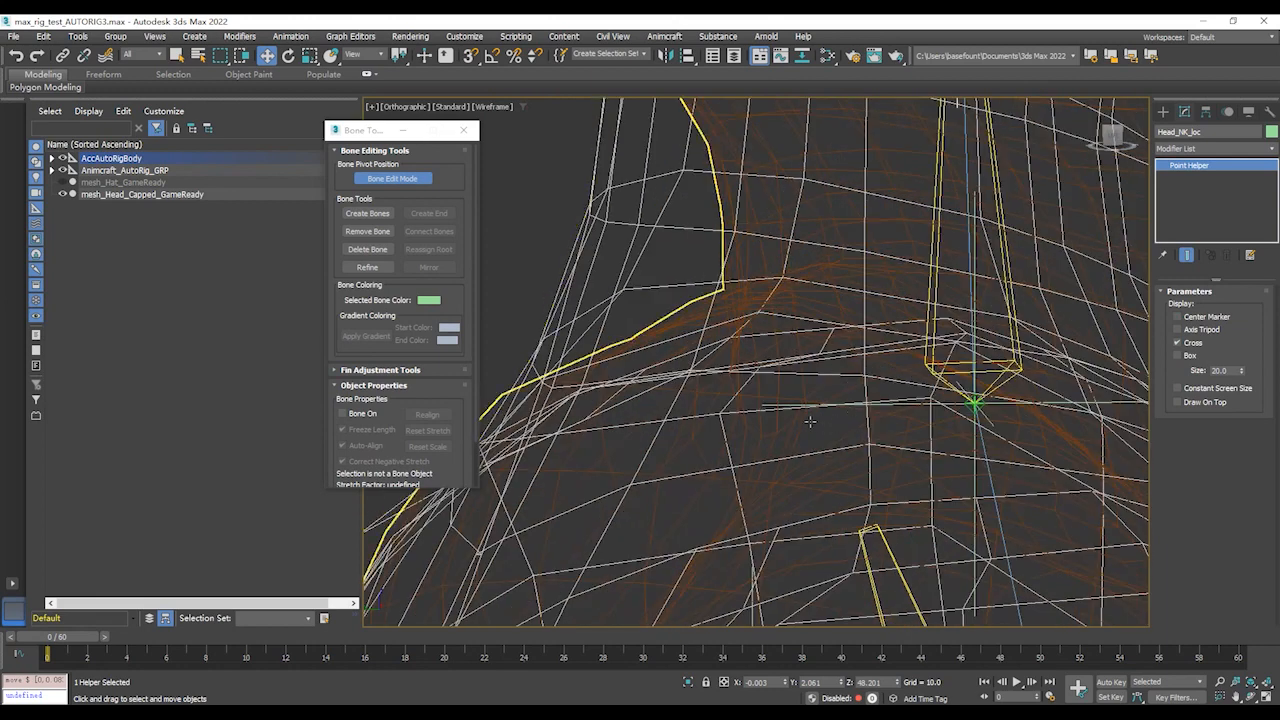
key("Page_Up")
scroll(775, 411, "down", 5)
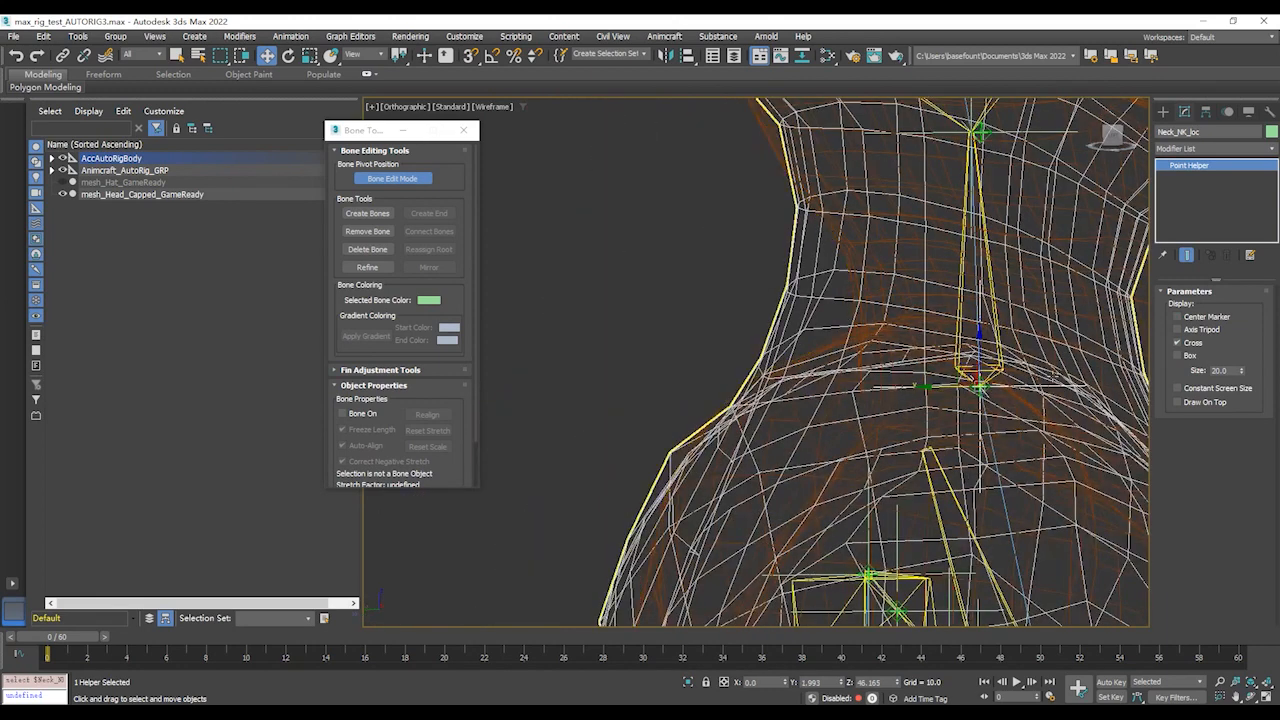
left_click_drag(831, 452, 795, 452)
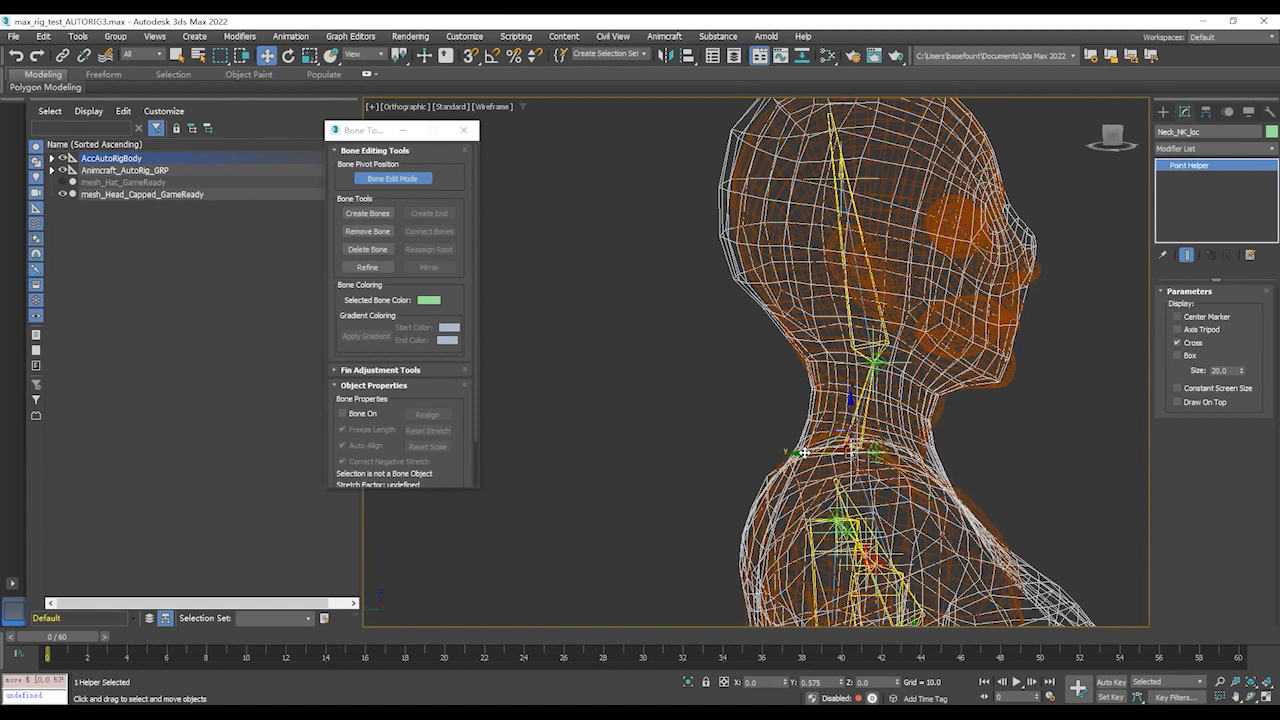
- Examine how the skeleton lines up with the body mesh in the front view, from the hips up to the head
scroll(1060, 470, "down", 4)
middle_click_drag(1047, 461, 960, 160)
key("f")
scroll(869, 299, "down", 8)
middle_click_drag(869, 299, 918, 616)
scroll(965, 271, "up", 3)
middle_click_drag(965, 271, 965, 620)
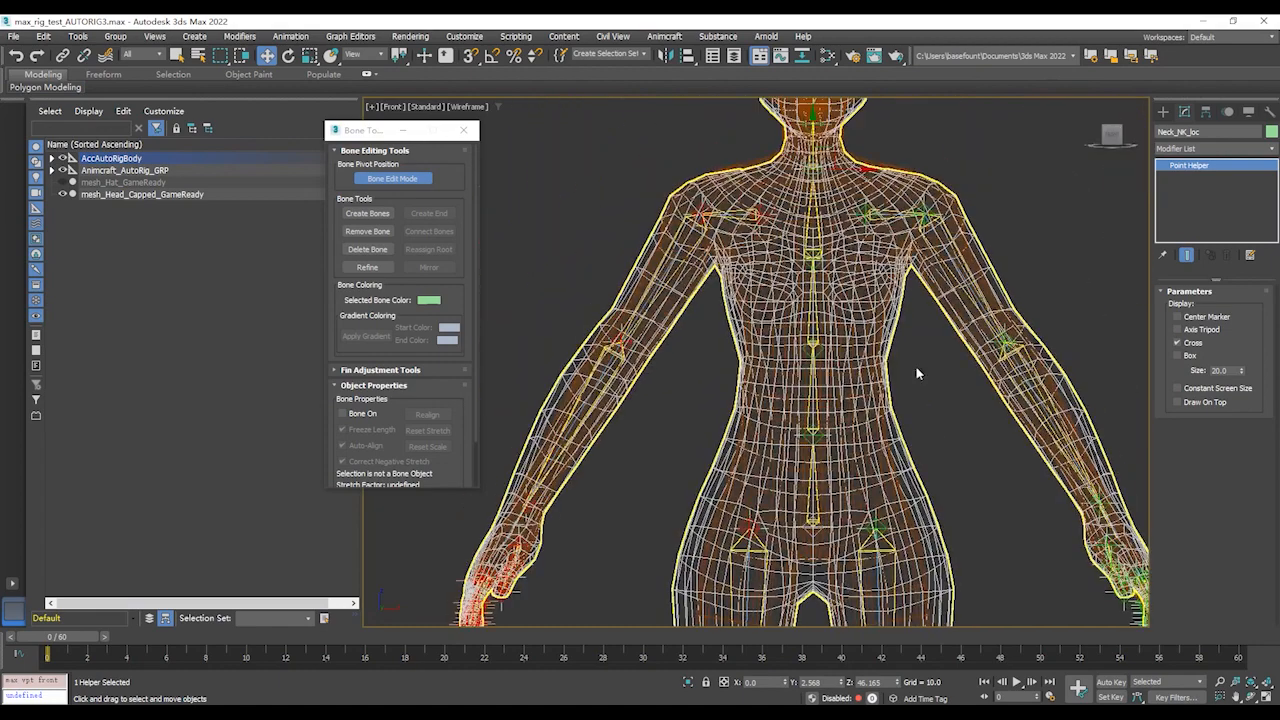
scroll(965, 620, "up", 2)
middle_click_drag(985, 289, 965, 449)
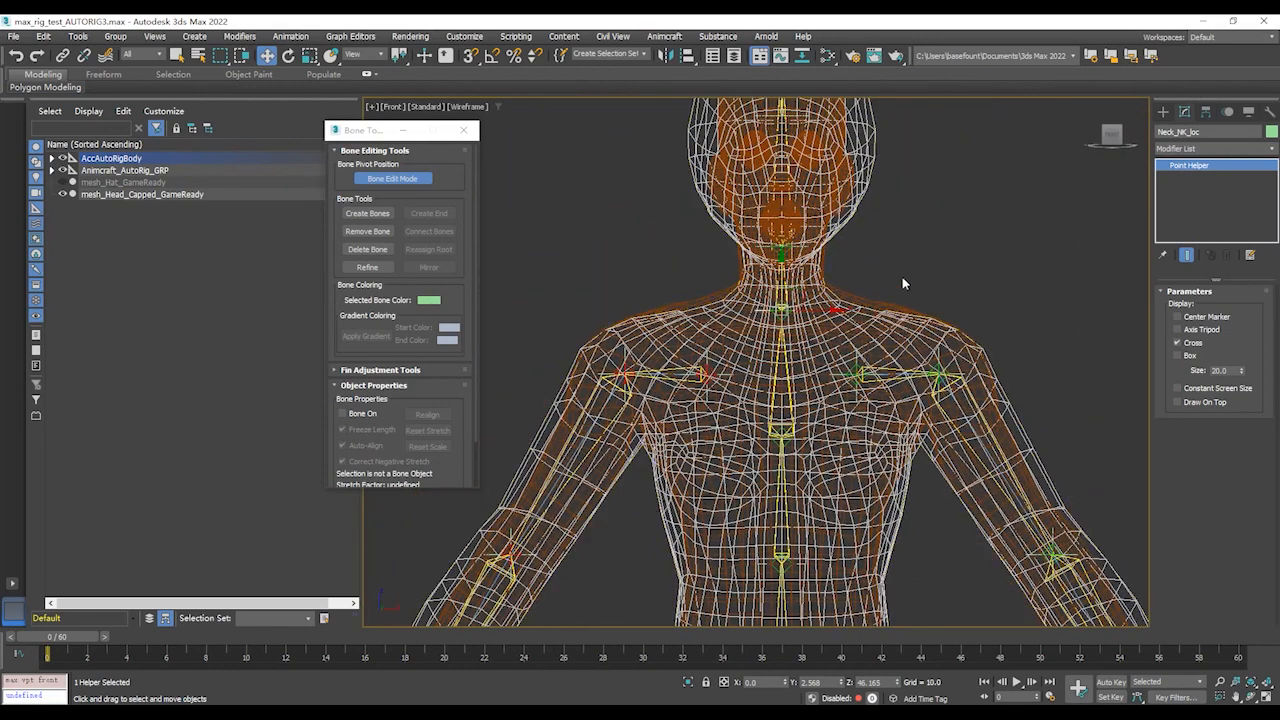
scroll(938, 261, "down", 5)
middle_click_drag(924, 248, 863, 241)
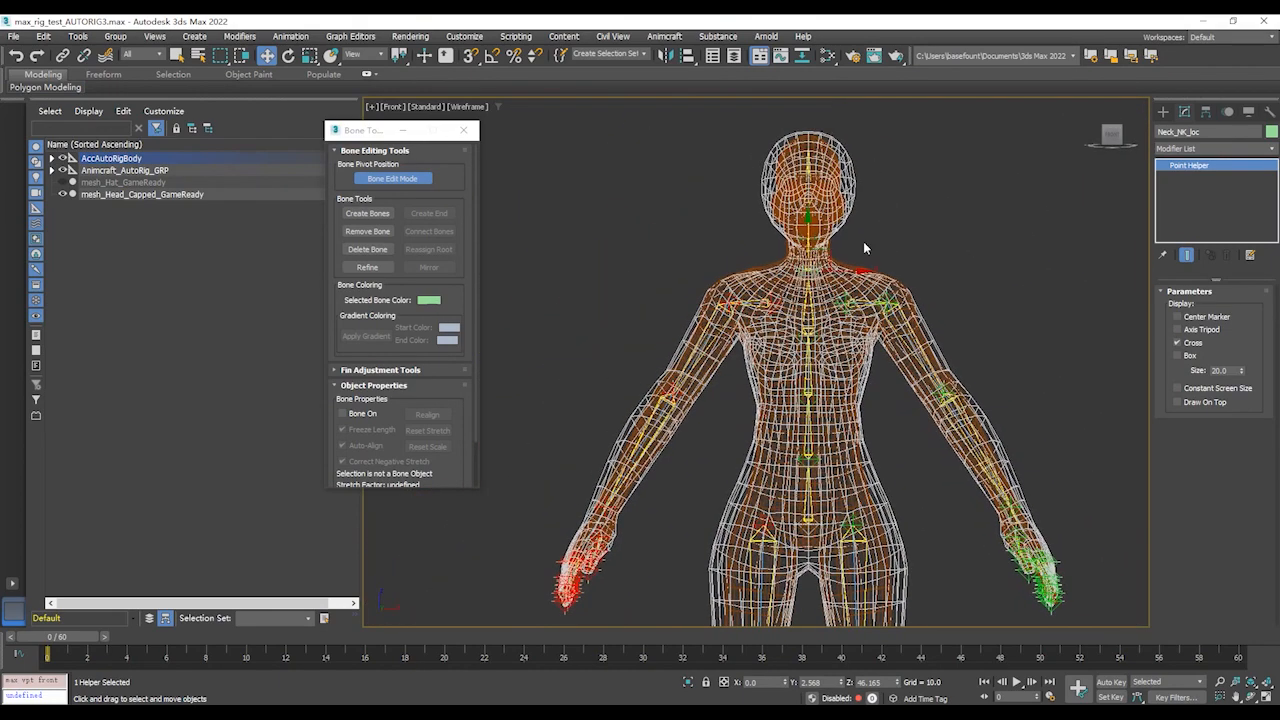
- Close the Bone Tools, clear the selection and bring back the Auto Rig Tools window
left_click(463, 130)
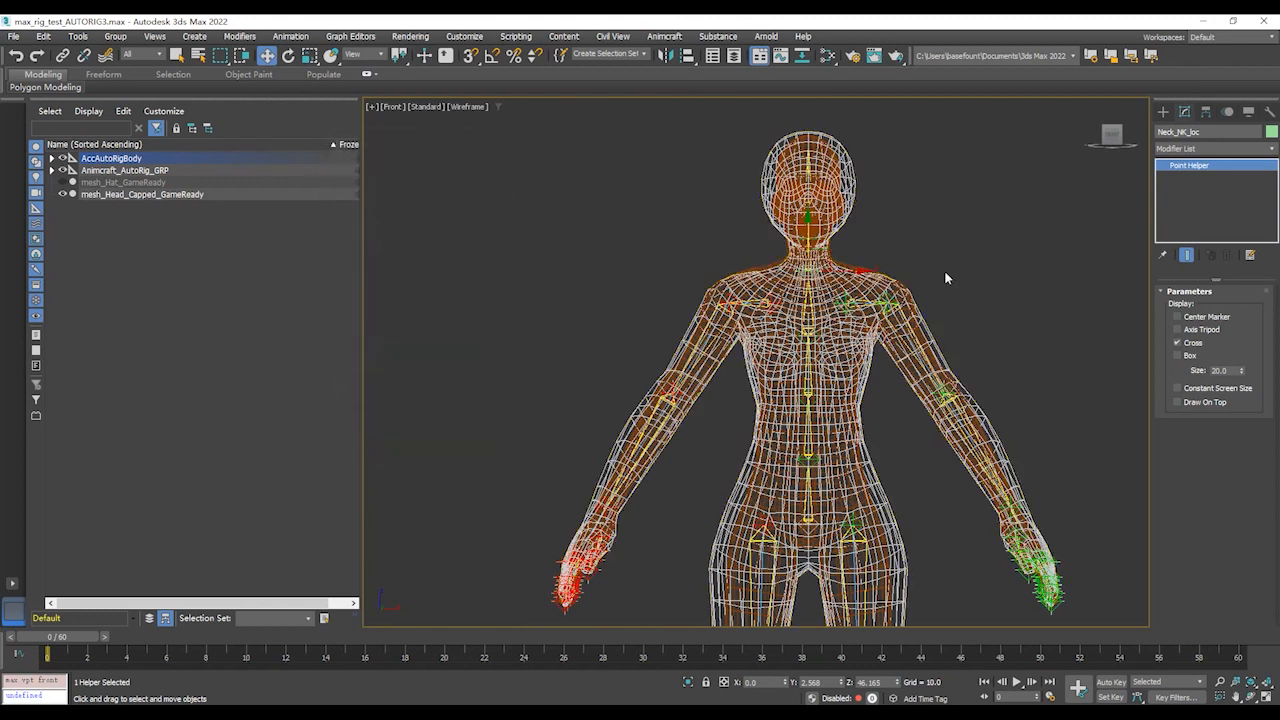
left_click(887, 189)
key("F3")
key("F3")
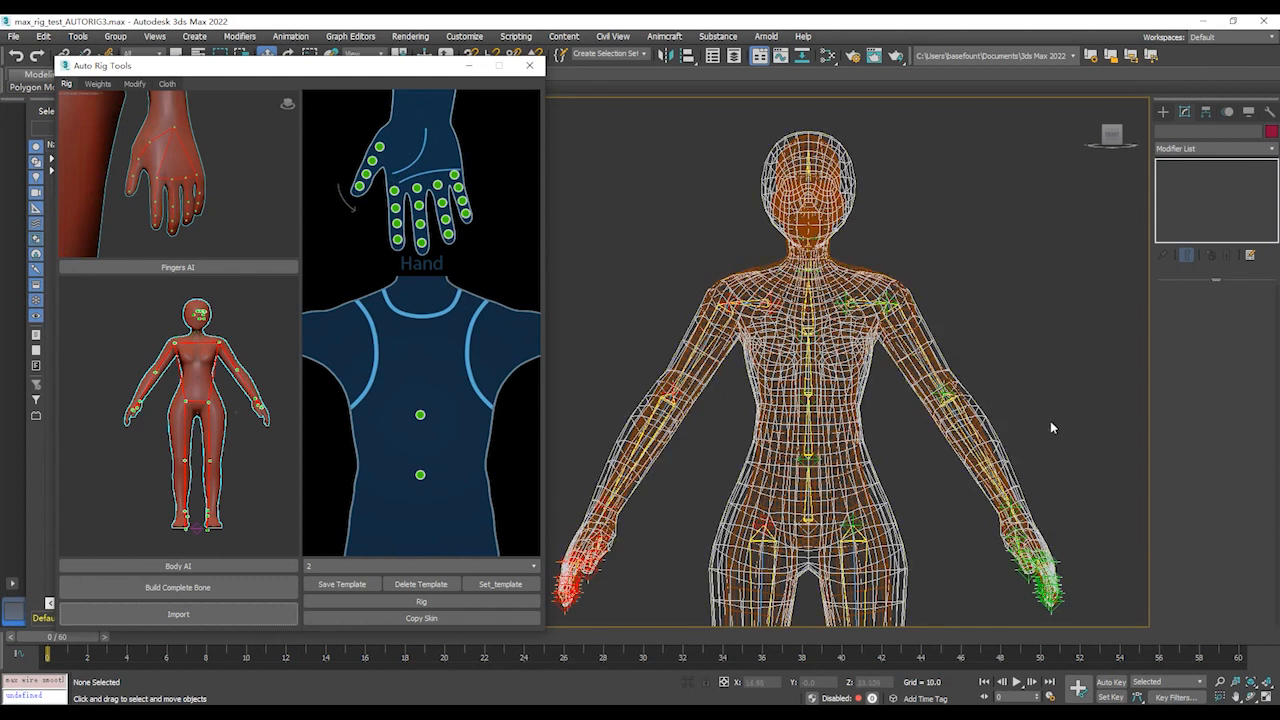
- Inspect the character's left hand and its finger helpers up close in shaded view
key("F3")
mouse_move(1083, 450)
middle_mouse_down()
mouse_move(1022, 482)
mouse_move(978, 420)
middle_mouse_up()
mouse_move(978, 420)
middle_mouse_down()
mouse_move(974, 283)
mouse_move(955, 260)
middle_mouse_up()
scroll(912, 350, "up", 4)
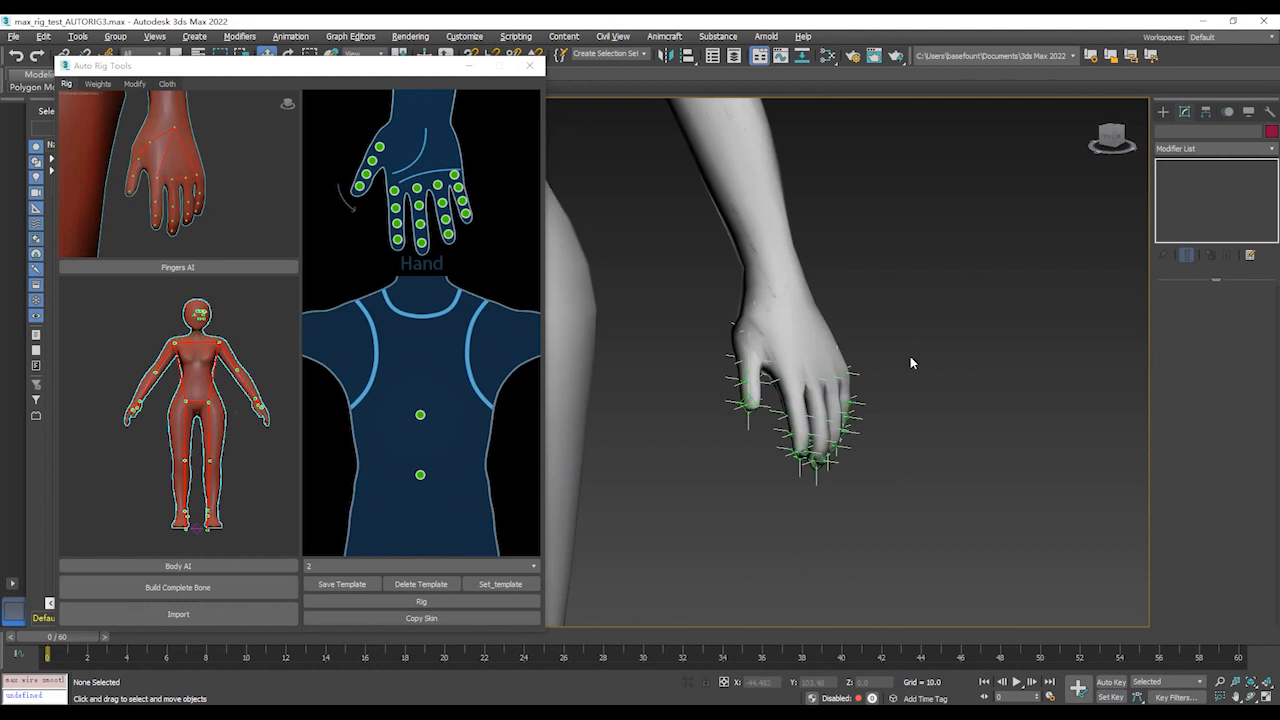
scroll(865, 408, "up", 5)
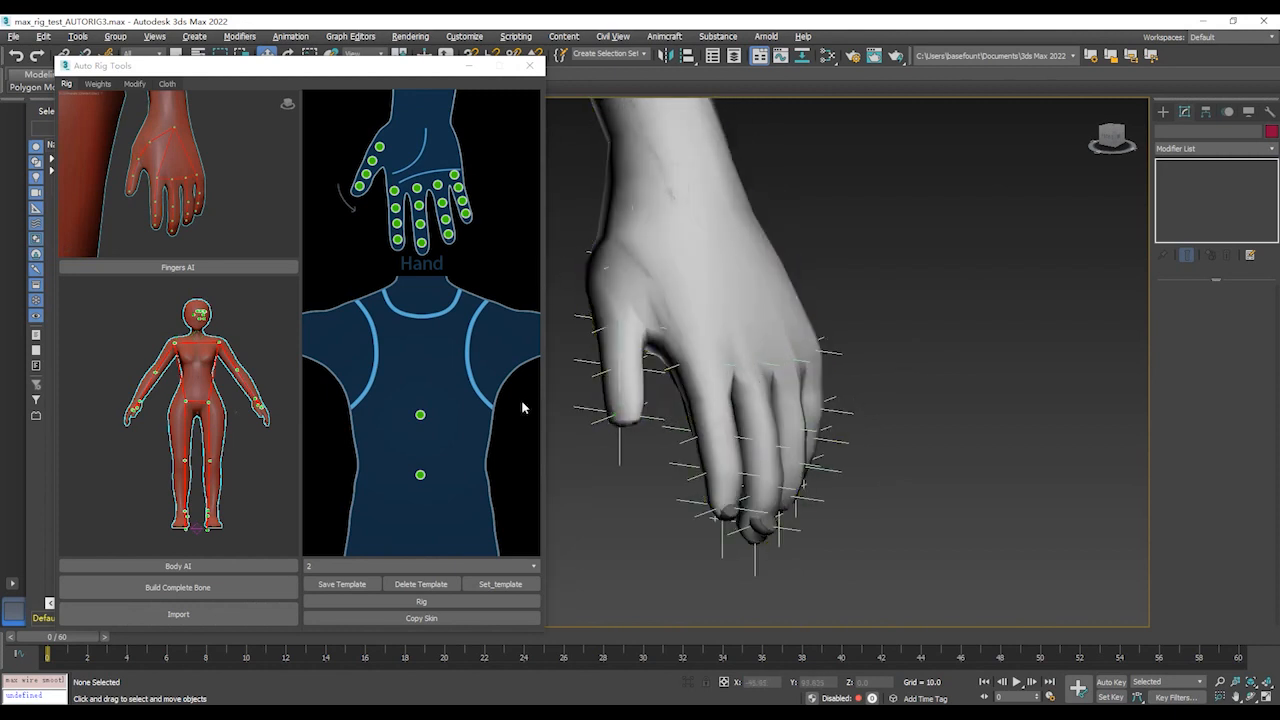
- Try turning off the two spine joints in the torso diagram of the Auto Rig Tools, and turn them back on
scroll(837, 277, "down", 6)
scroll(875, 235, "down", 3)
key("F3")
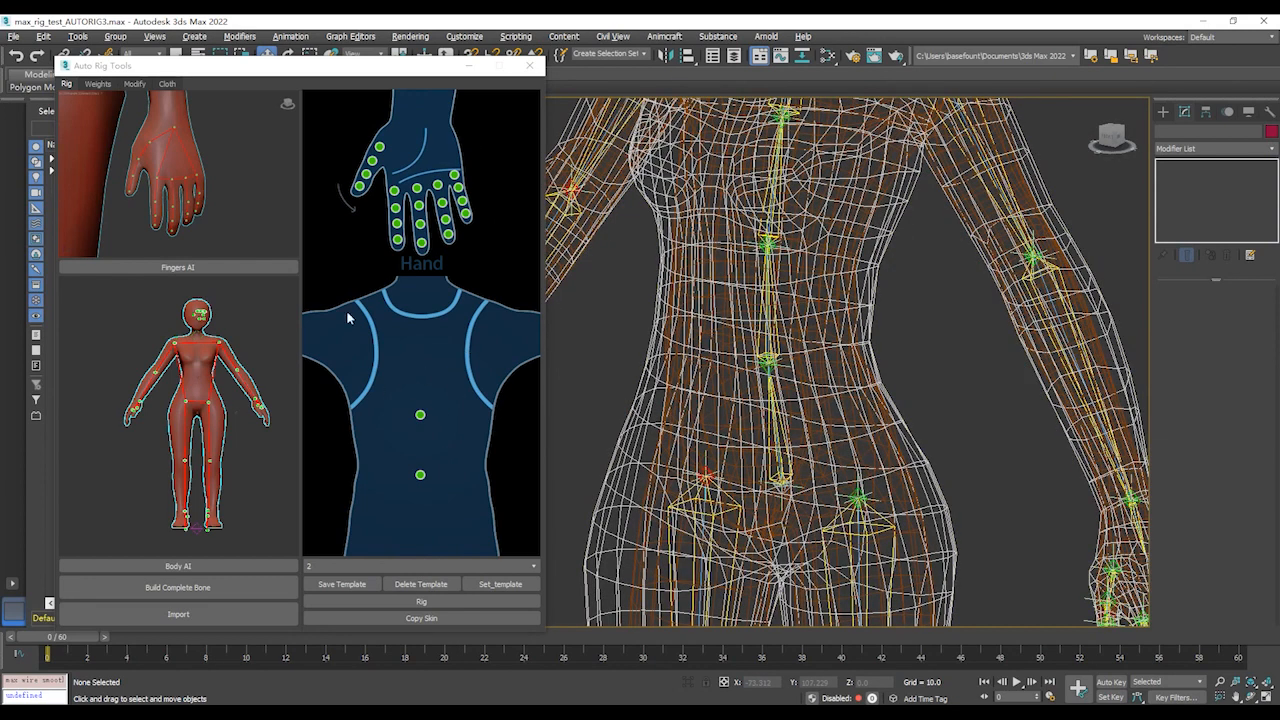
left_click(420, 417)
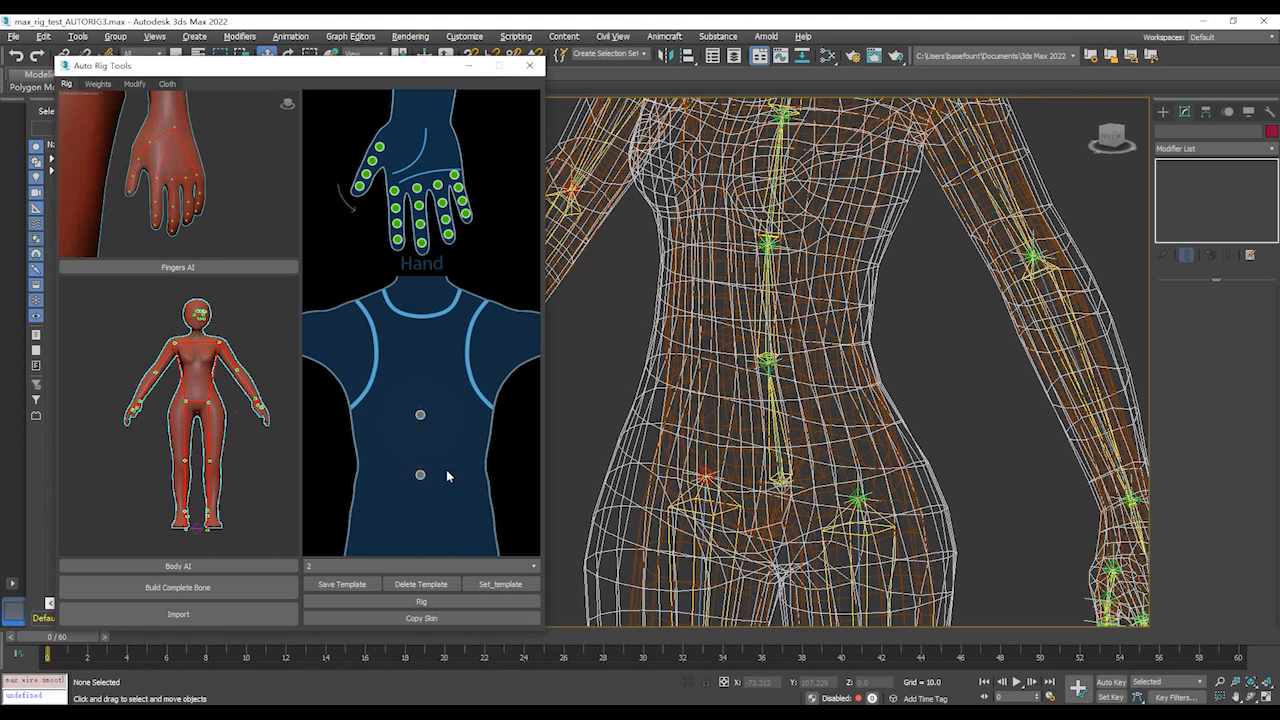
left_click(421, 477)
- Turn off all joints of the ring finger and little finger in the Auto Rig Tools hand diagram
mouse_move(840, 302)
middle_mouse_down()
mouse_move(677, 291)
mouse_move(671, 248)
middle_mouse_up()
key("F3")
middle_click_drag(884, 430, 815, 319)
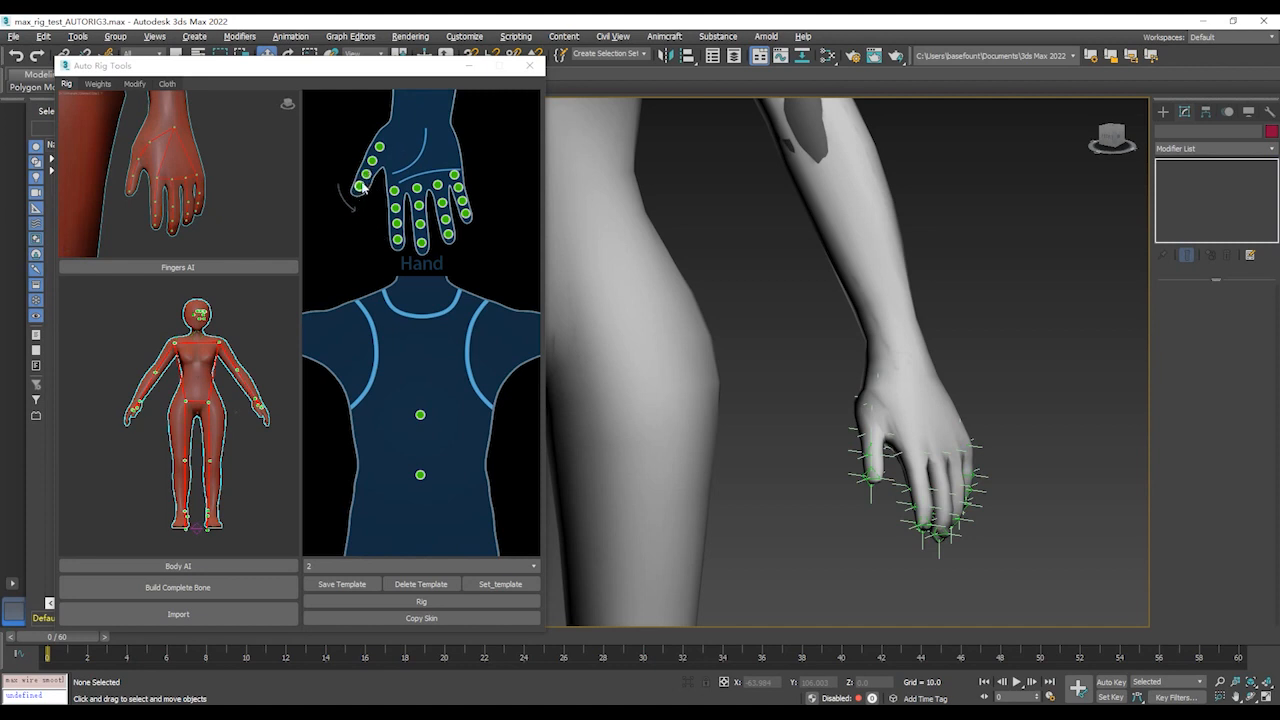
scroll(754, 336, "down", 5)
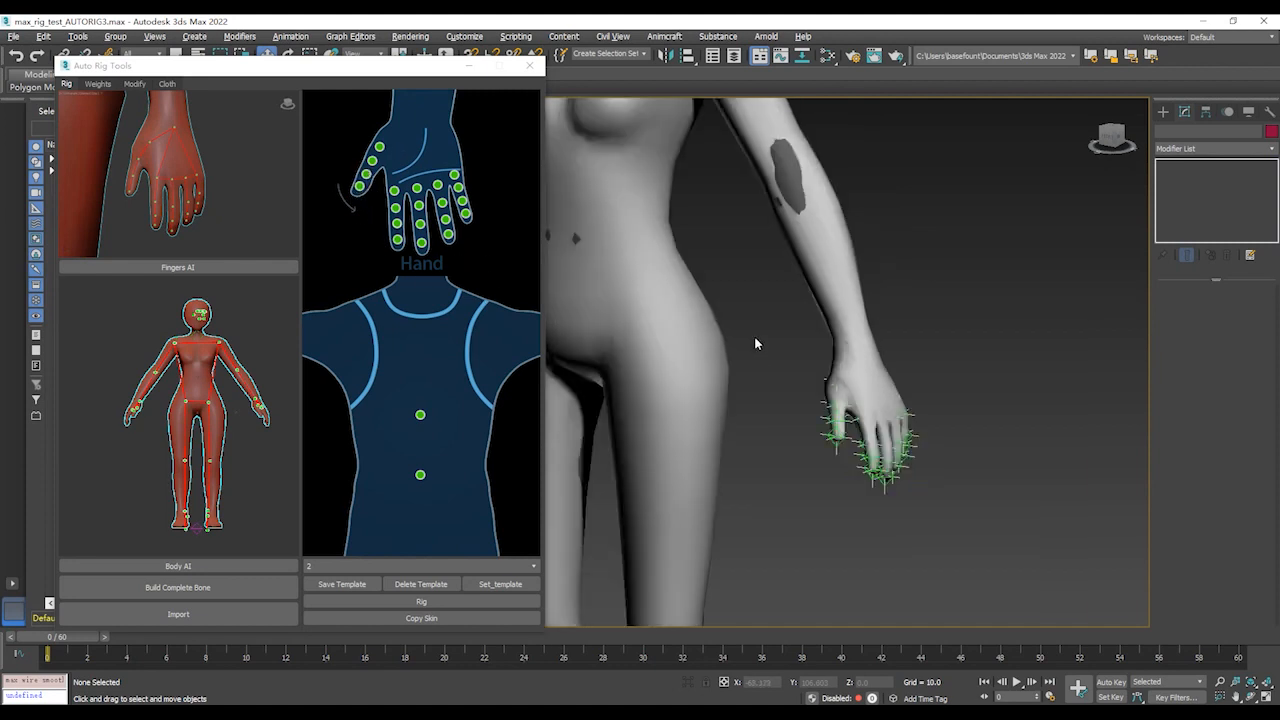
middle_click_drag(794, 366, 956, 341)
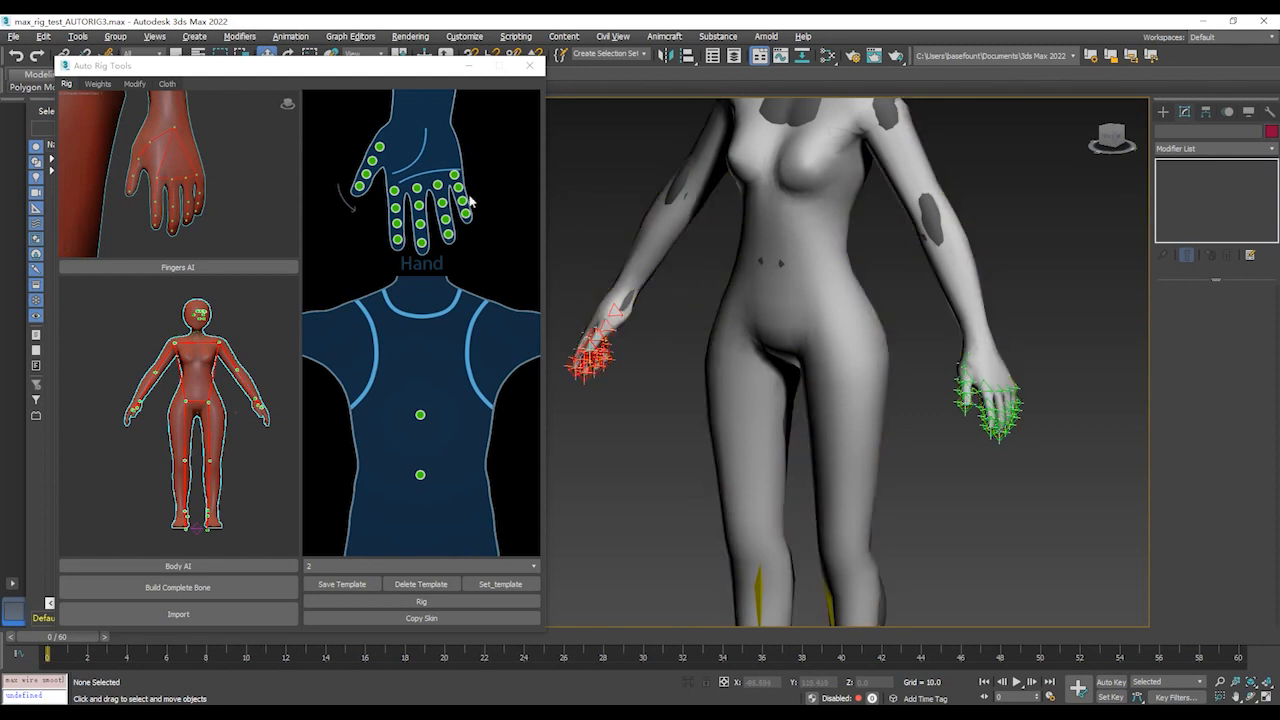
left_click(438, 185)
left_click(447, 220)
left_click(455, 175)
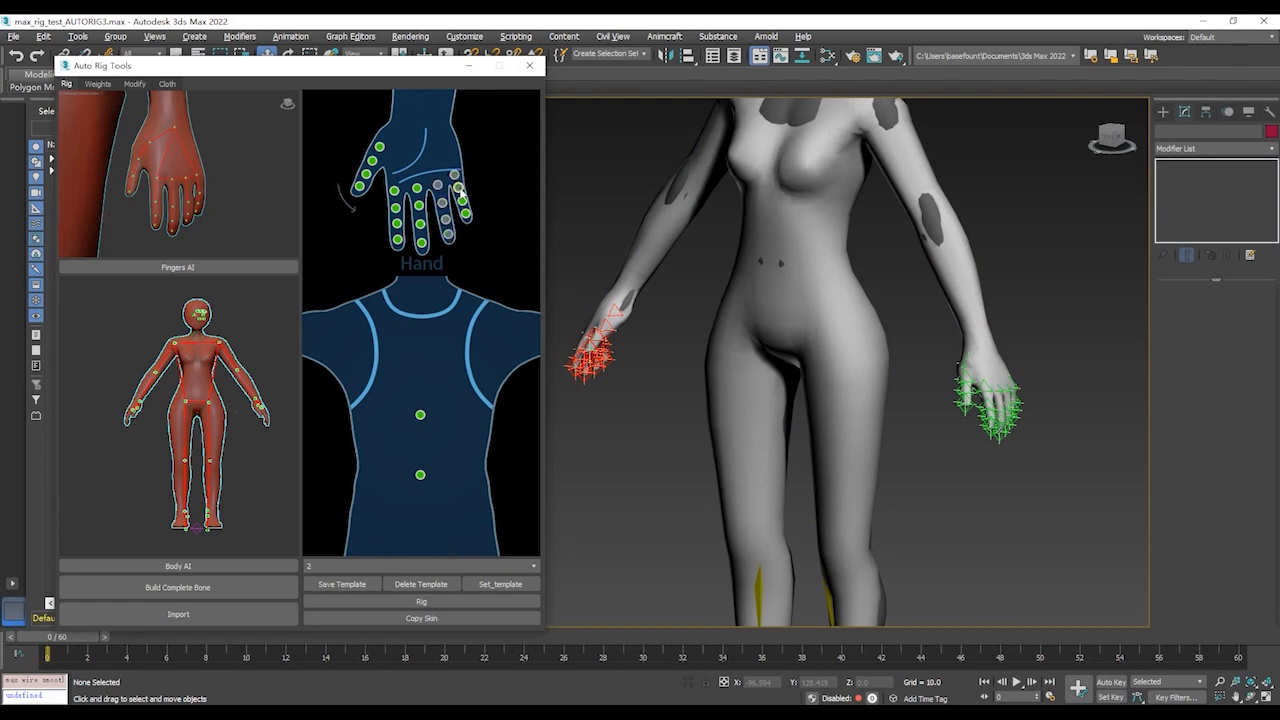
left_click(448, 234)
scroll(920, 435, "up", 5)
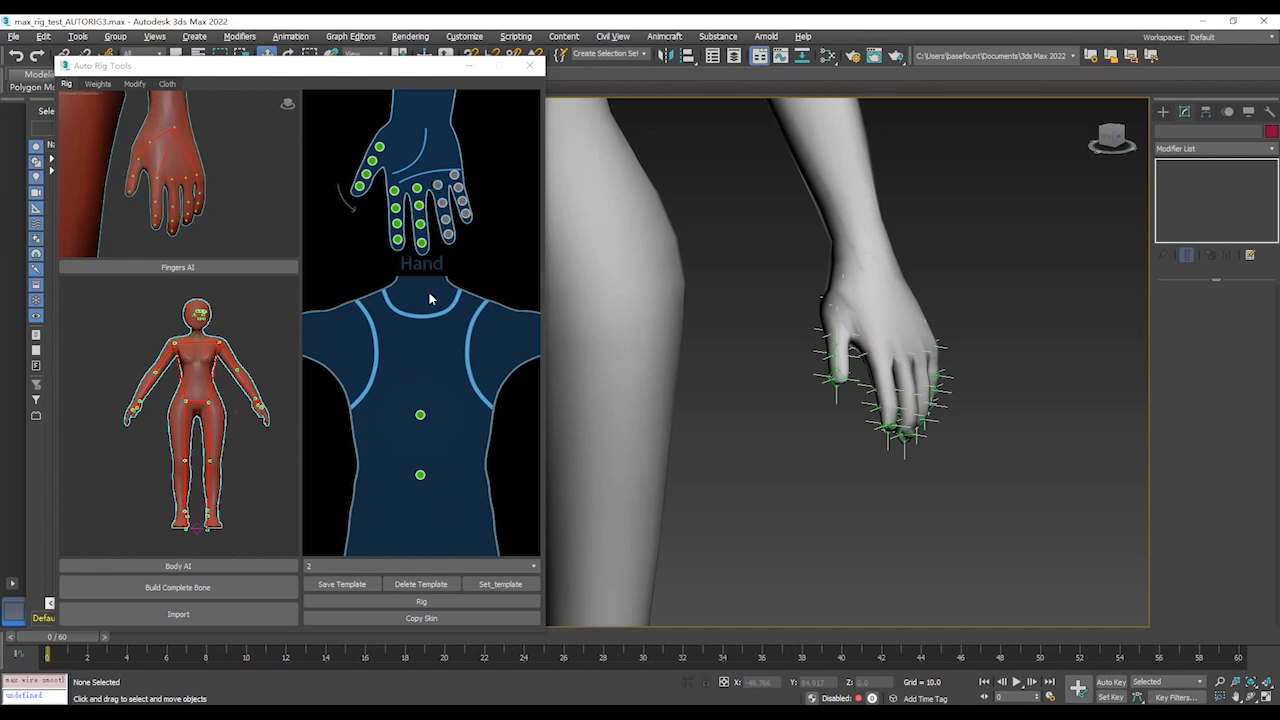
- Save the current joint setup as a mapping template named 6
left_click(339, 582)
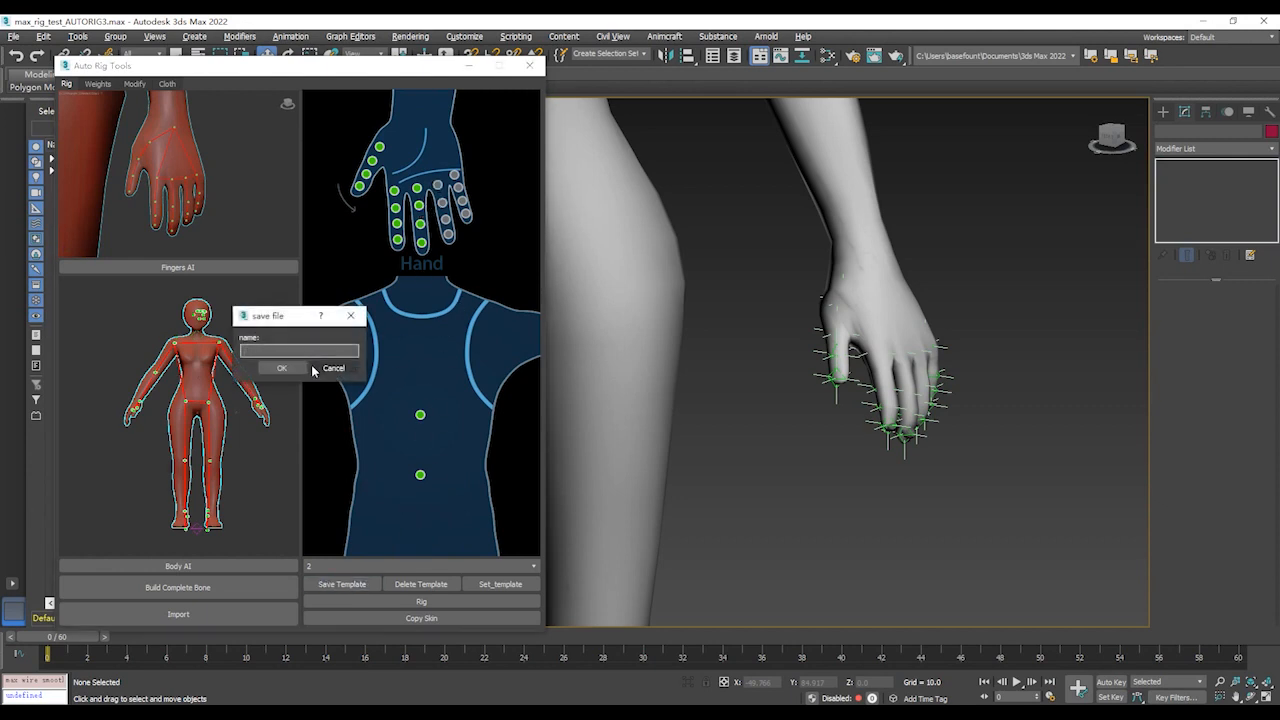
left_click(280, 368)
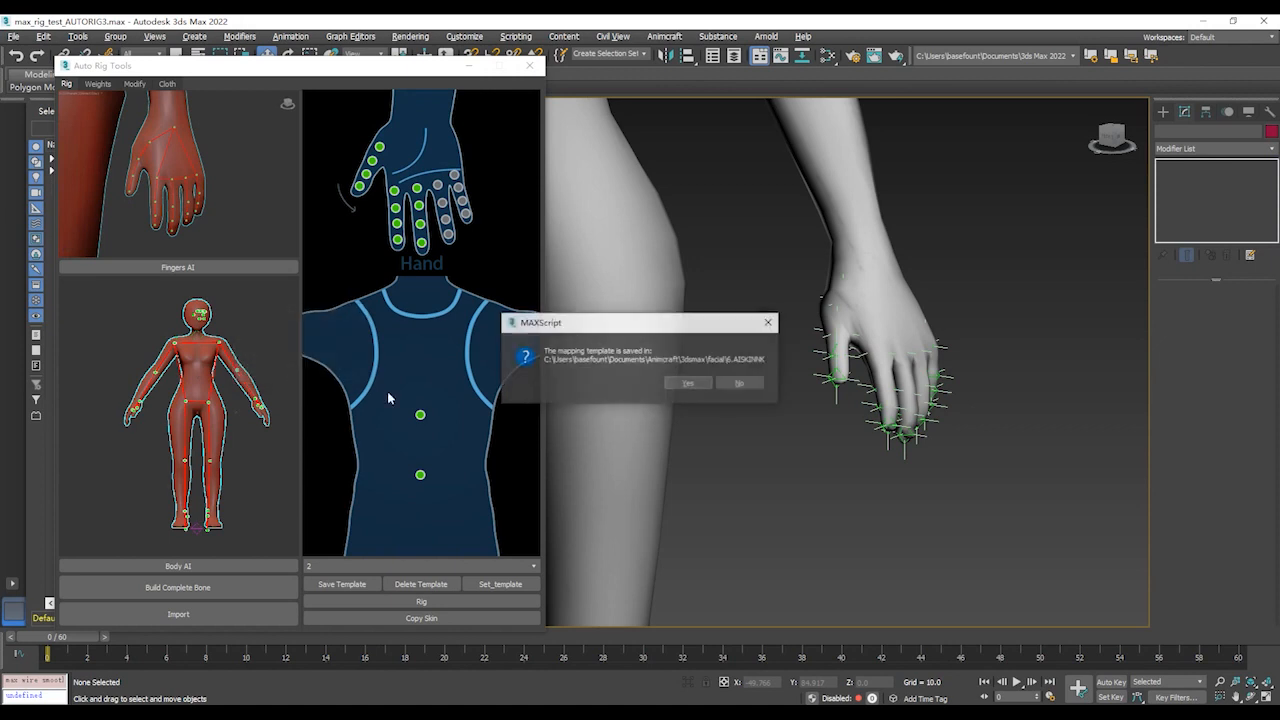
left_click(689, 384)
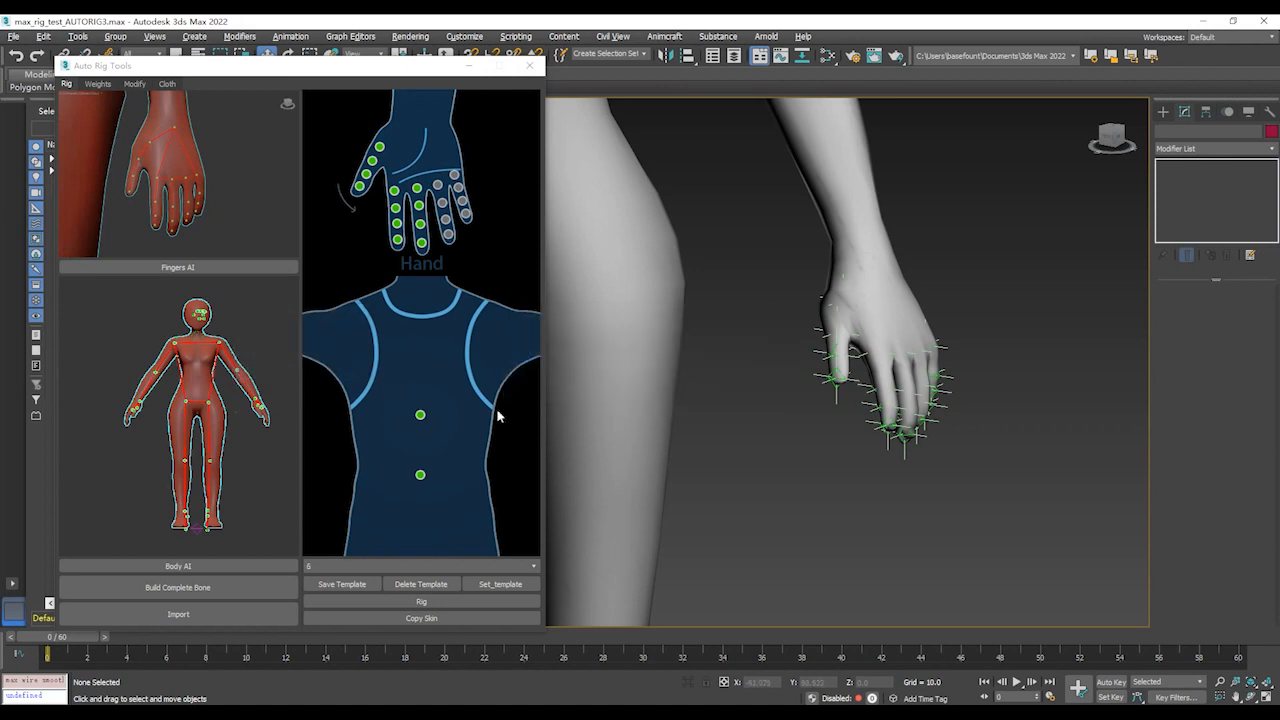
- Start deleting template 6 but decline it, and apply template 2 to the joint diagrams
left_click(428, 585)
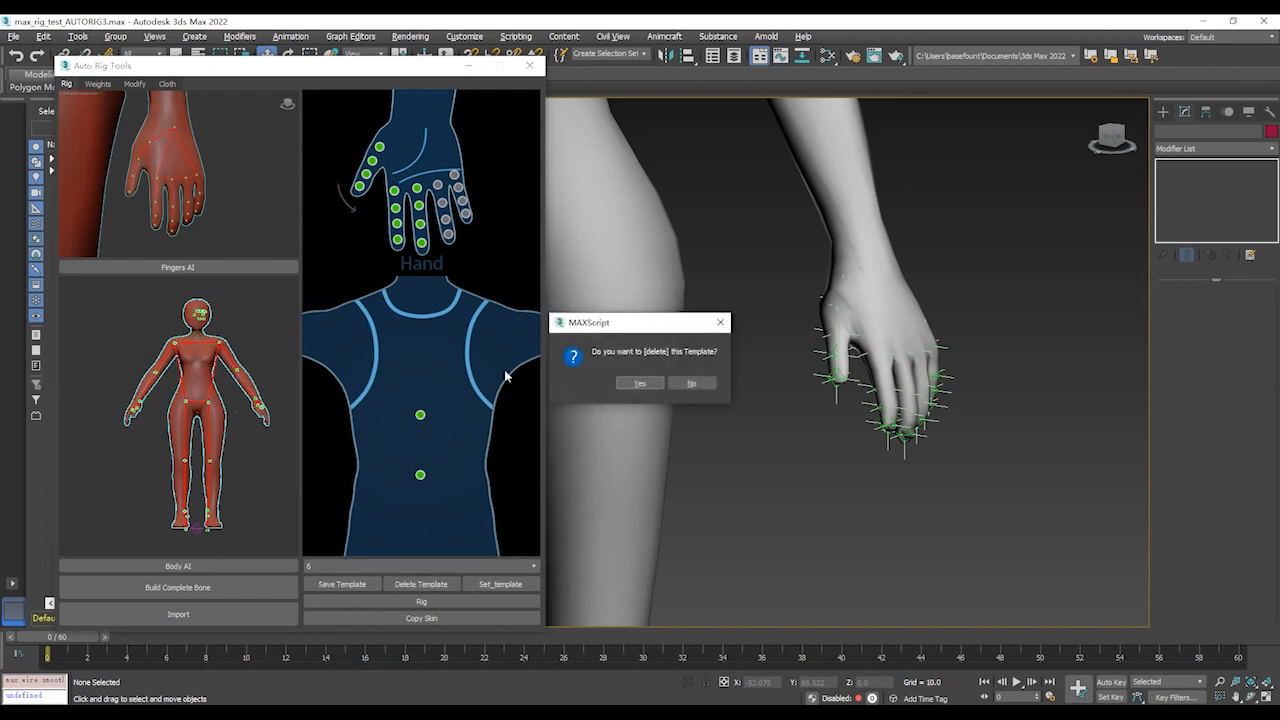
left_click(692, 383)
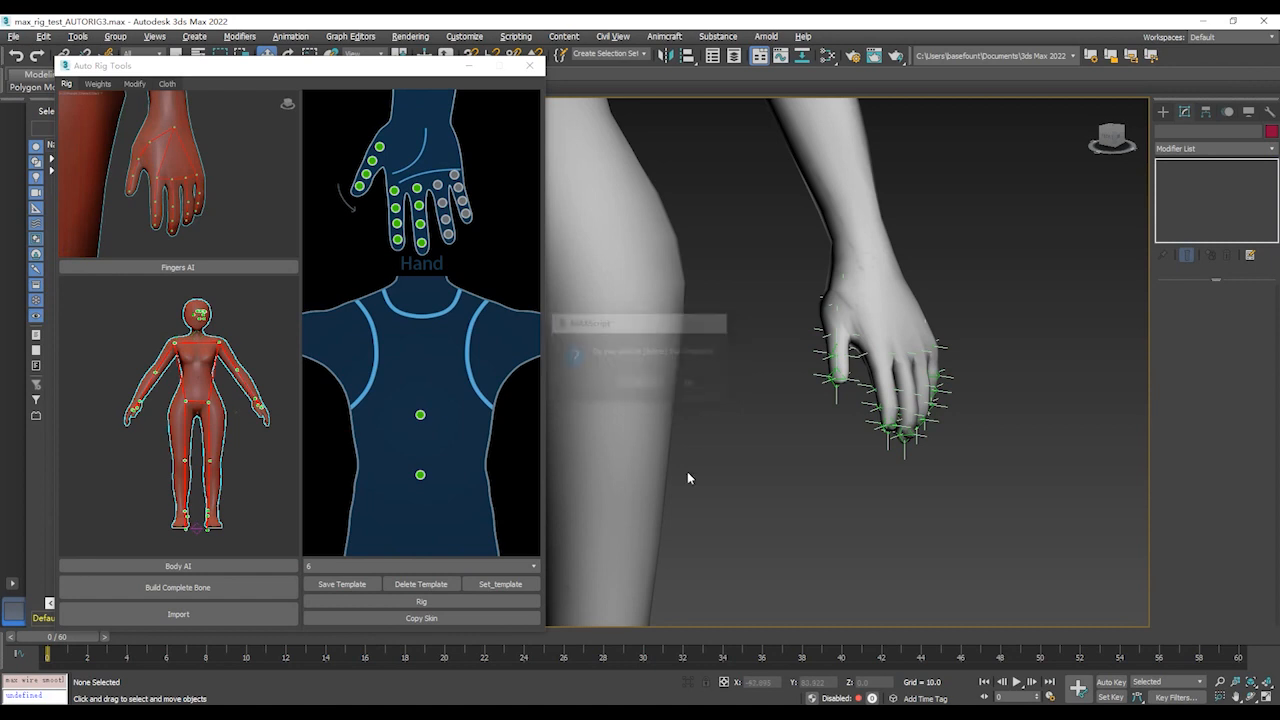
left_click(533, 566)
left_click(443, 595)
left_click(503, 588)
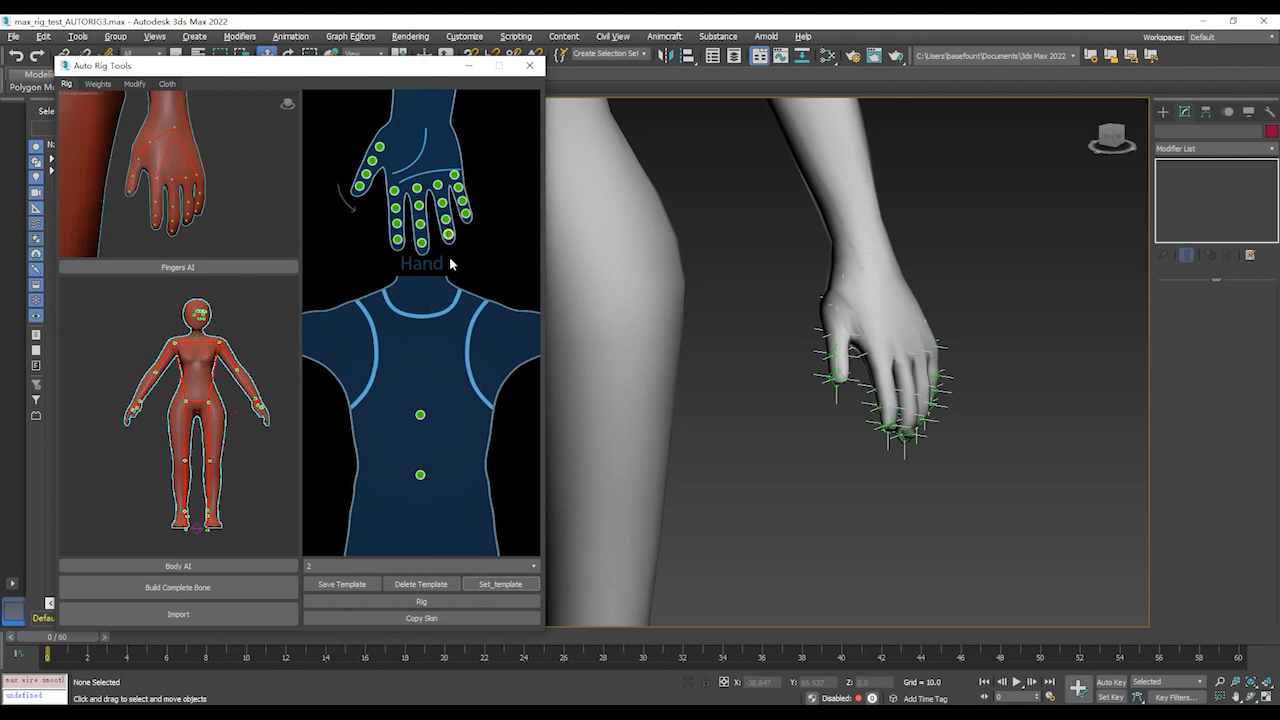
- Apply template 1 to the joint diagrams and generate the Biped rig with the Rig command
left_click(524, 565)
left_click(440, 604)
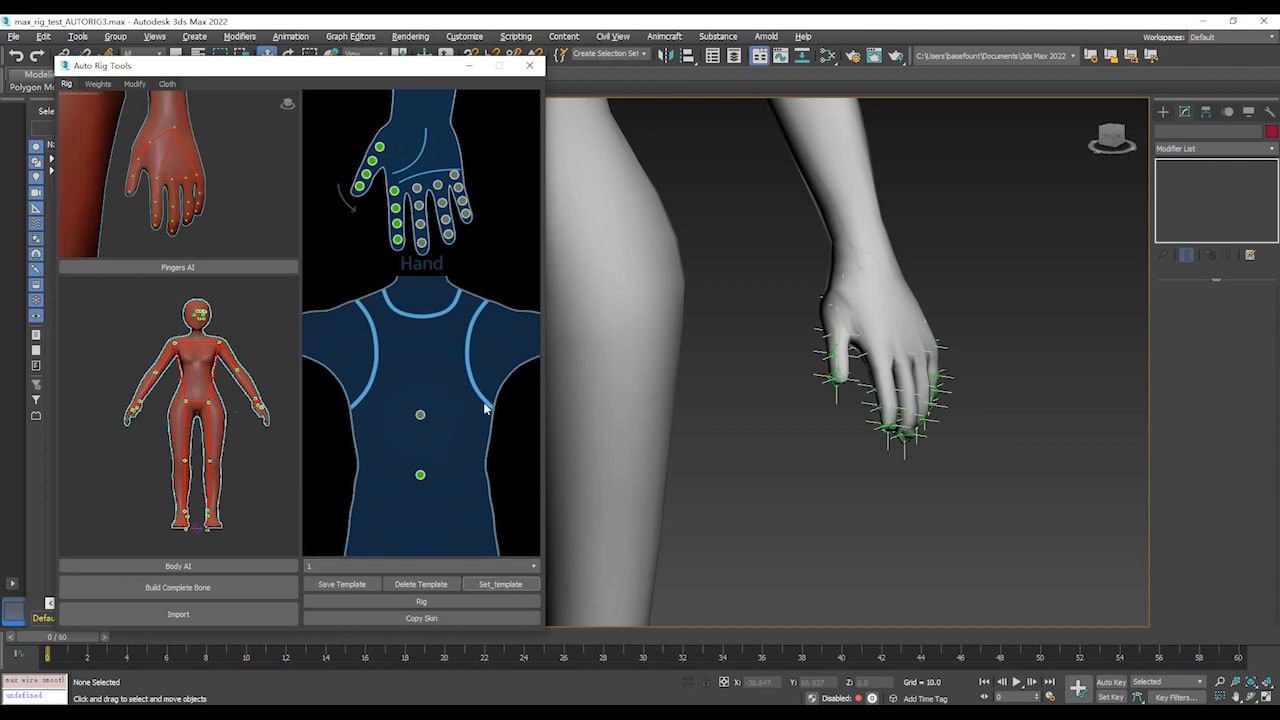
left_click(423, 602)
scroll(770, 368, "down", 3)
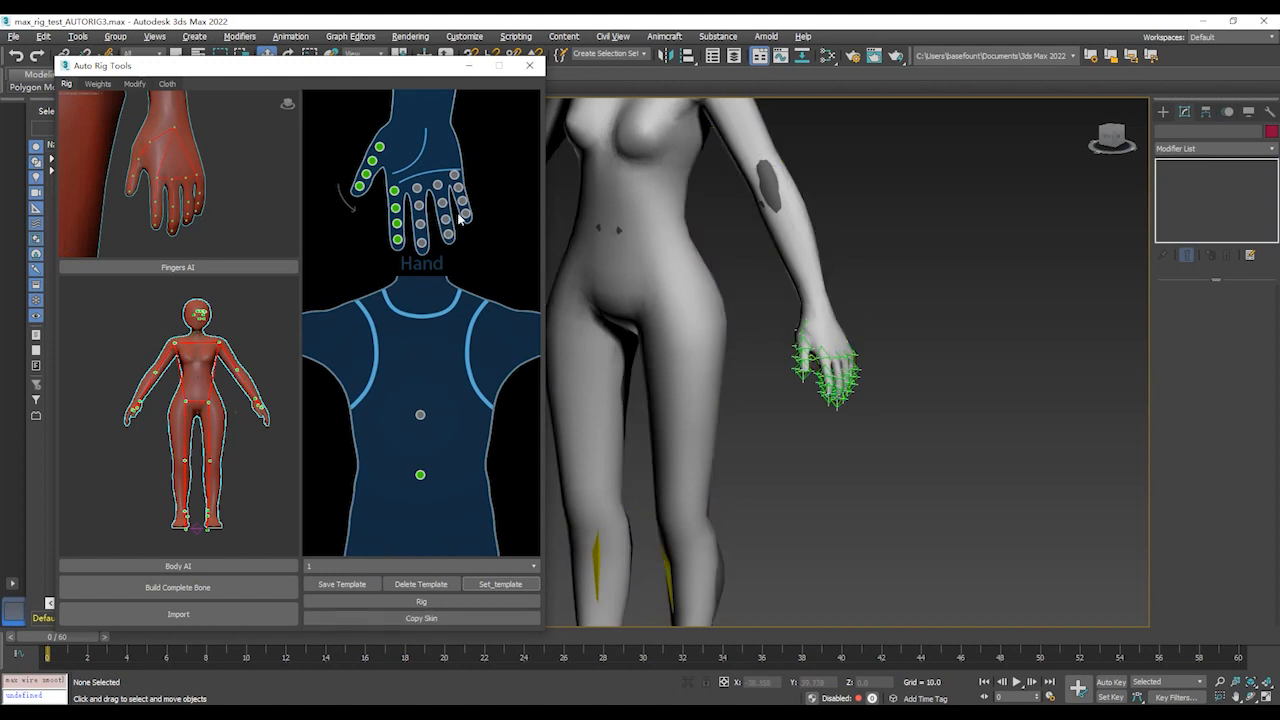
left_click(436, 603)
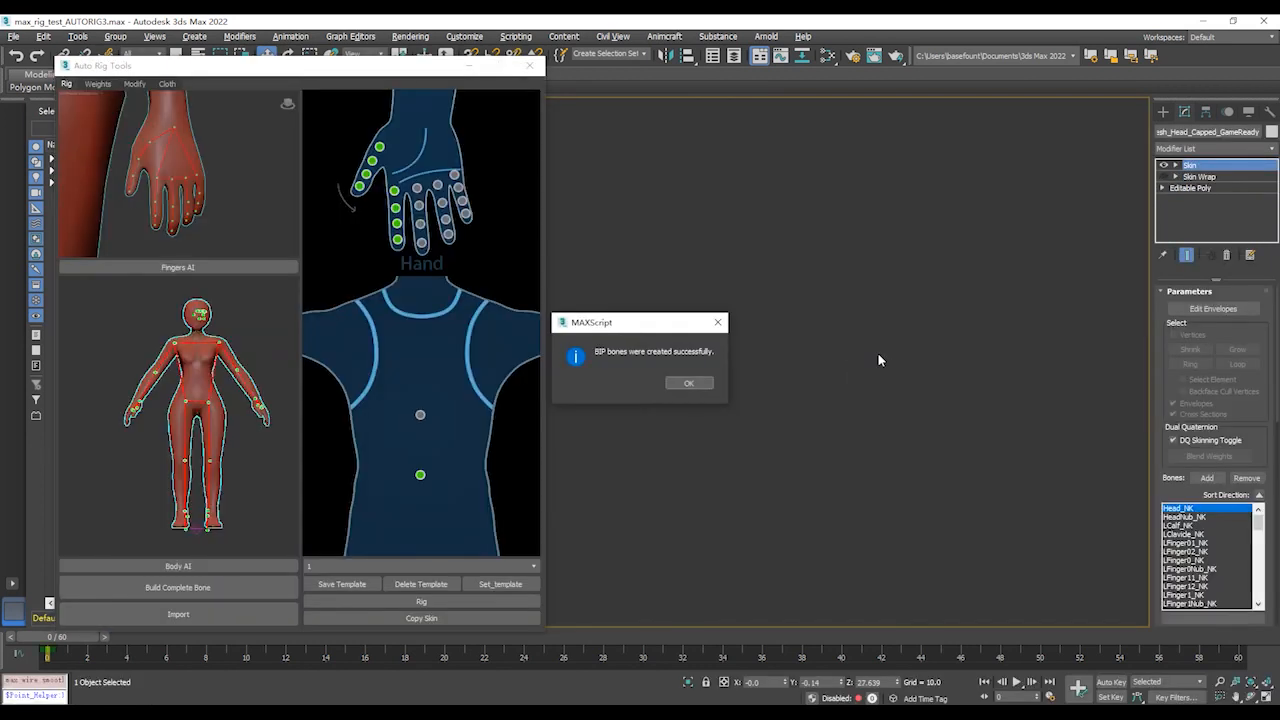
left_click(690, 384)
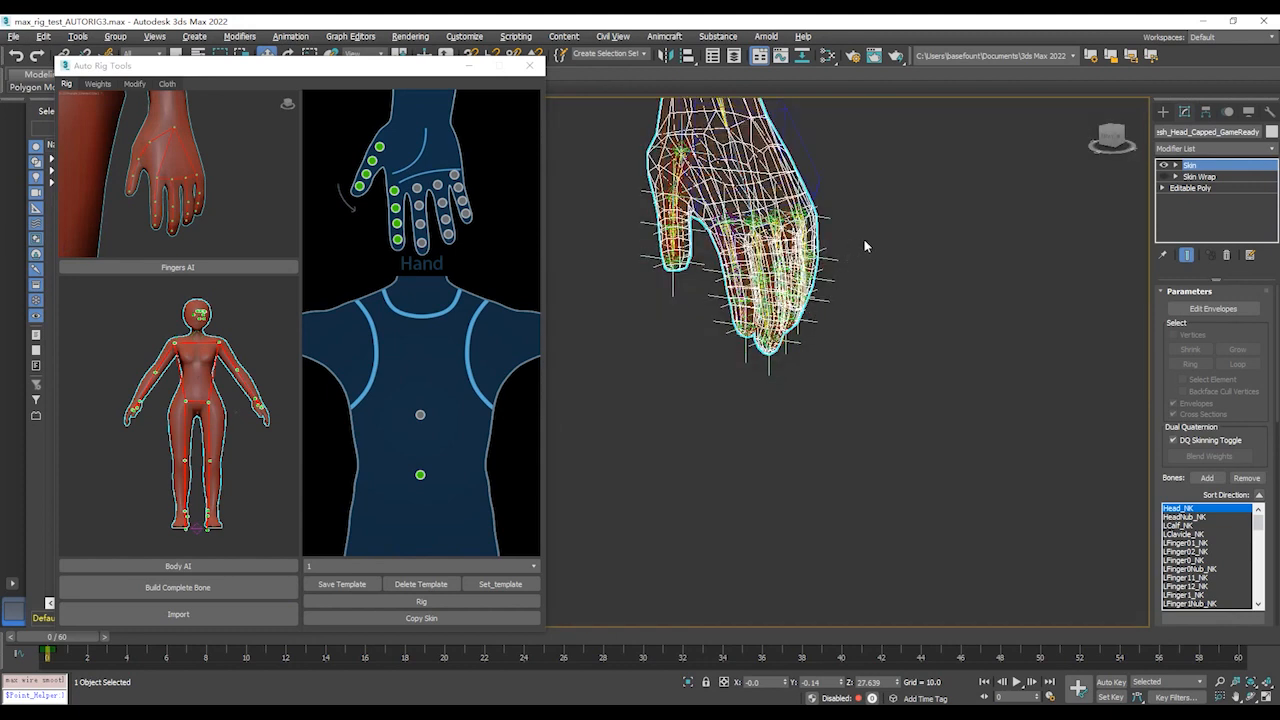
- Select Bip001 with its whole hierarchy and isolate it in shaded view
left_click(115, 170)
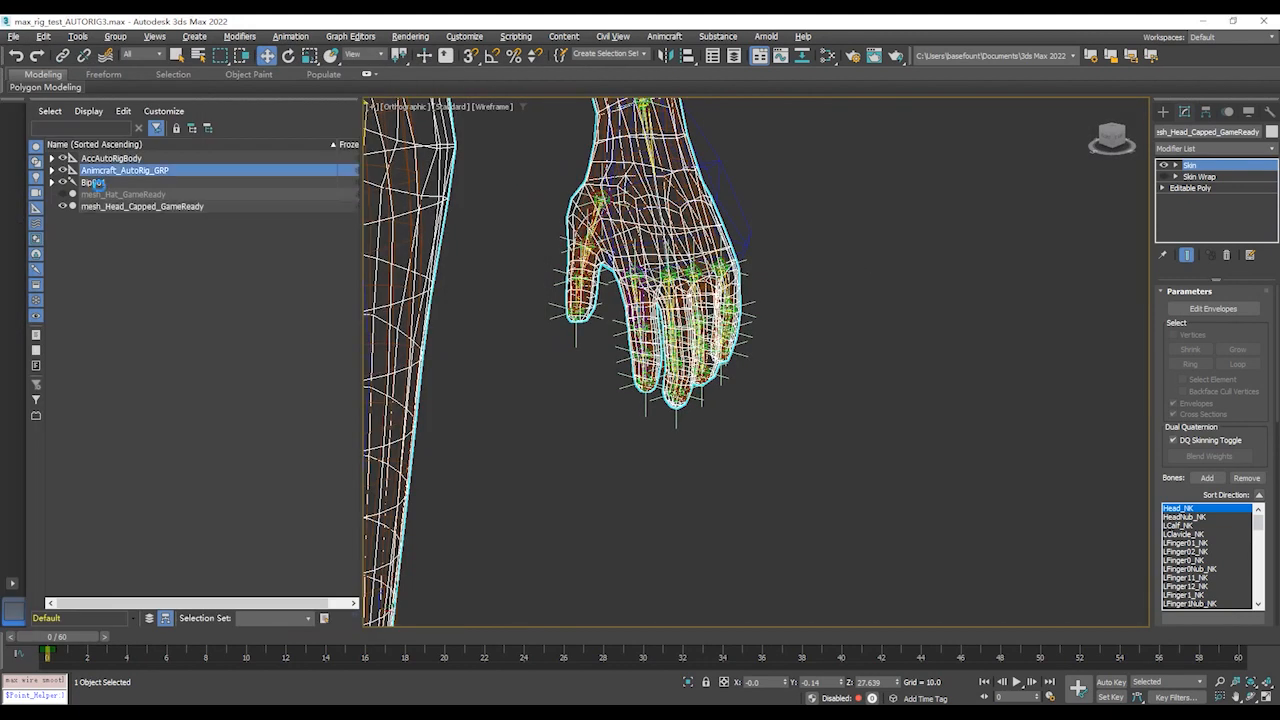
left_click(100, 182)
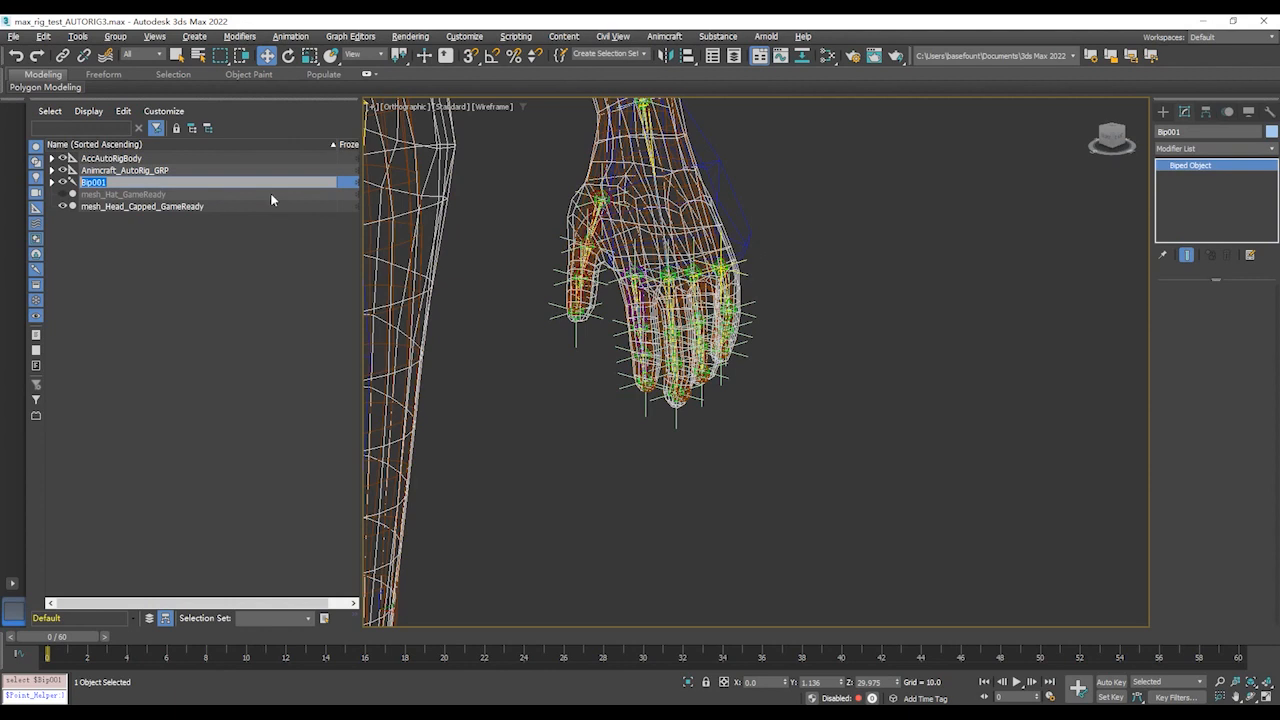
left_click(237, 277)
double_click(120, 183)
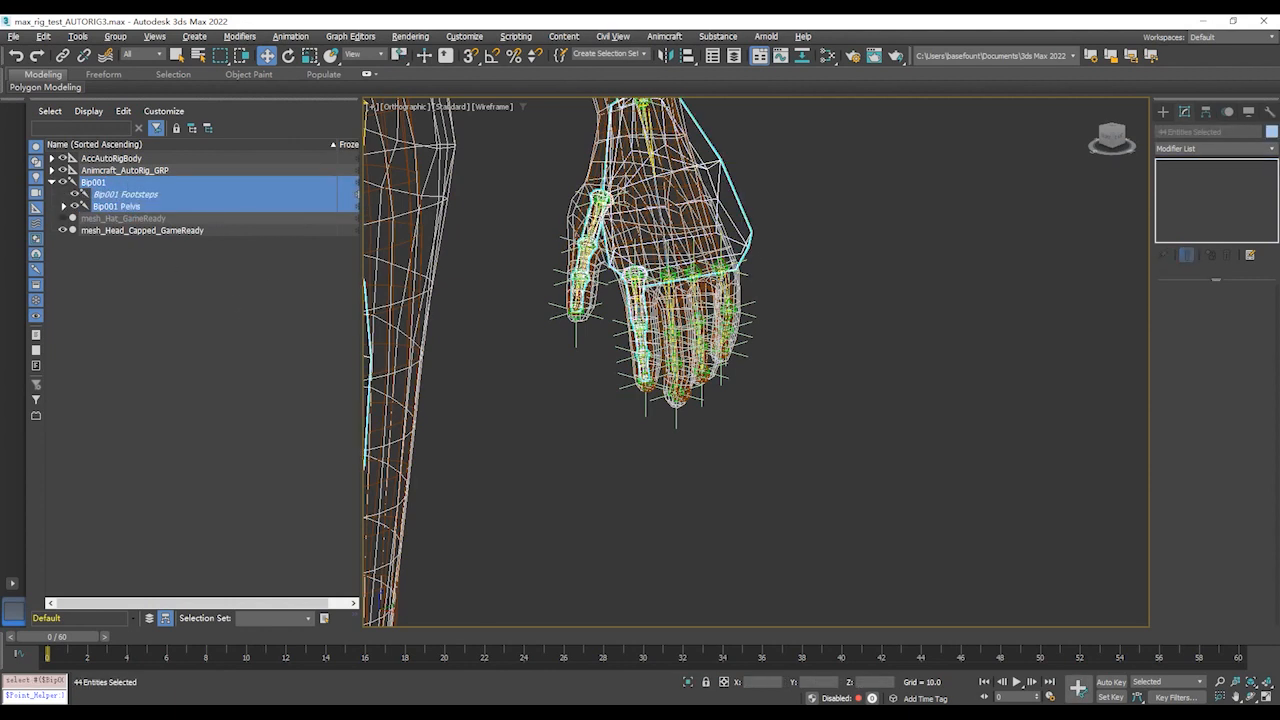
key("F3")
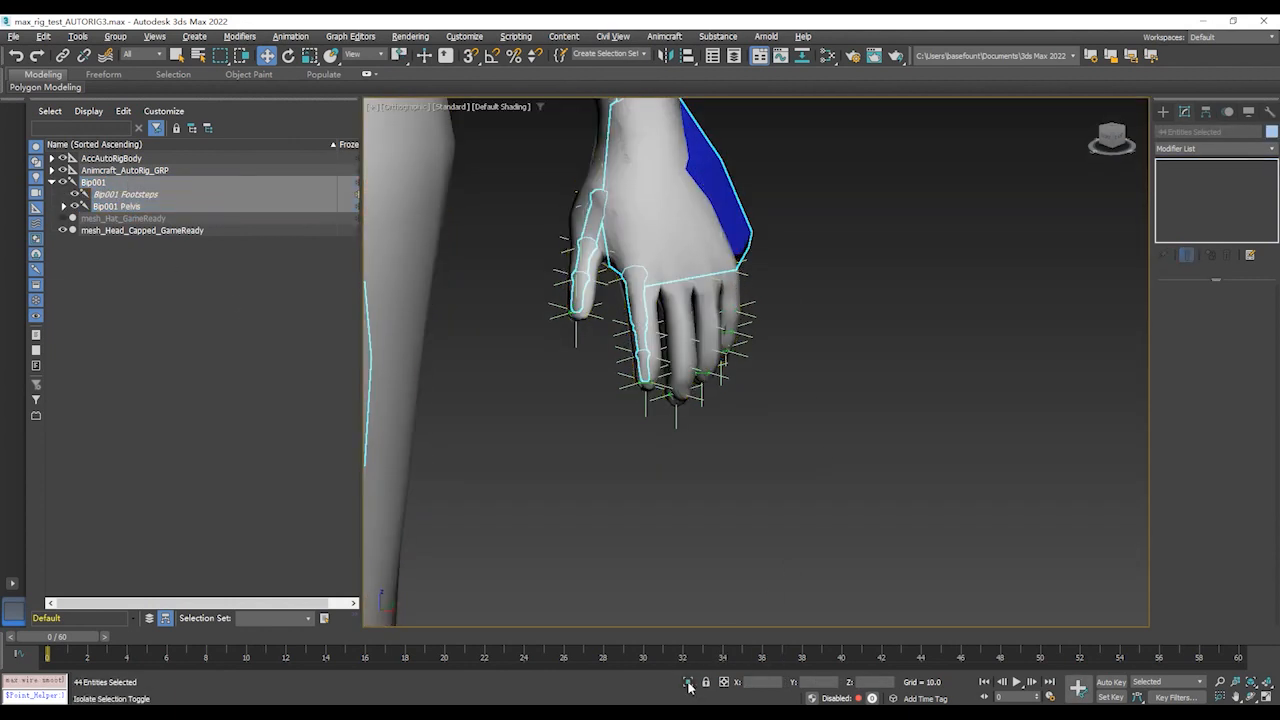
left_click(688, 686)
- Examine the generated biped's hands and upper body, and select the Bip001 Spine1 bone
scroll(832, 454, "up", 6)
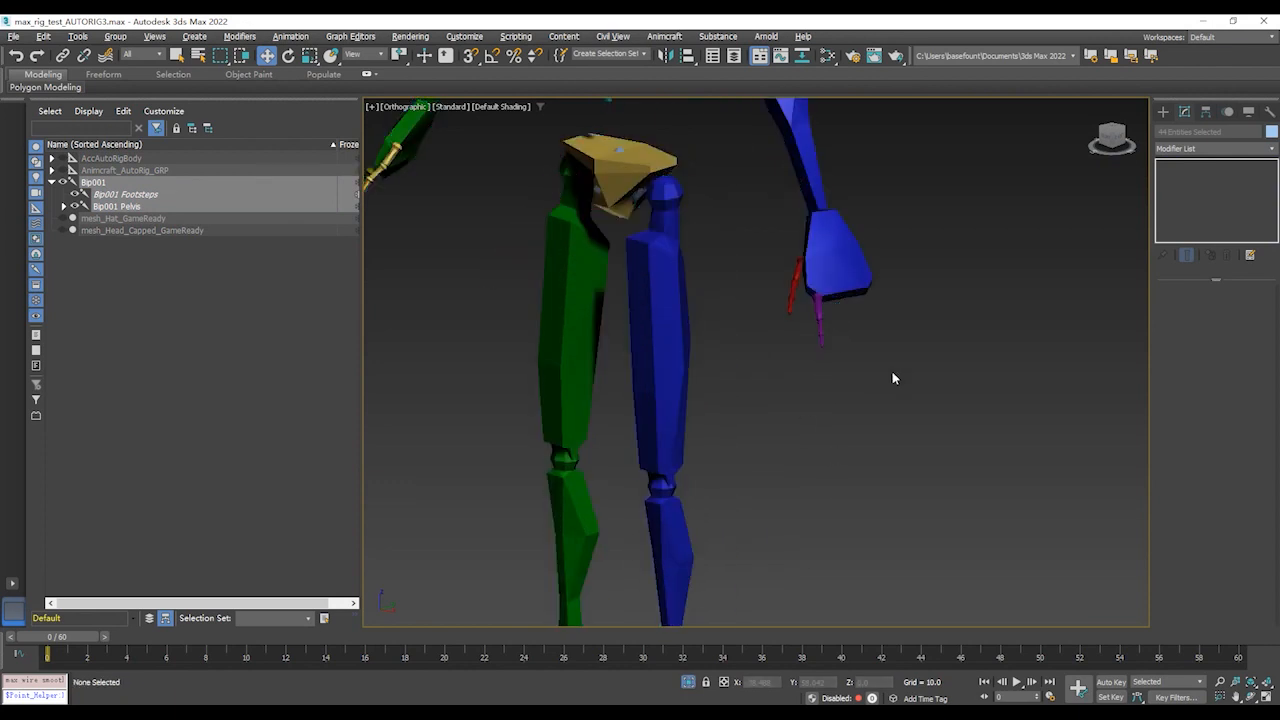
scroll(855, 197, "down", 2)
left_click(855, 197)
middle_click_drag(855, 197, 862, 387)
left_click(740, 300)
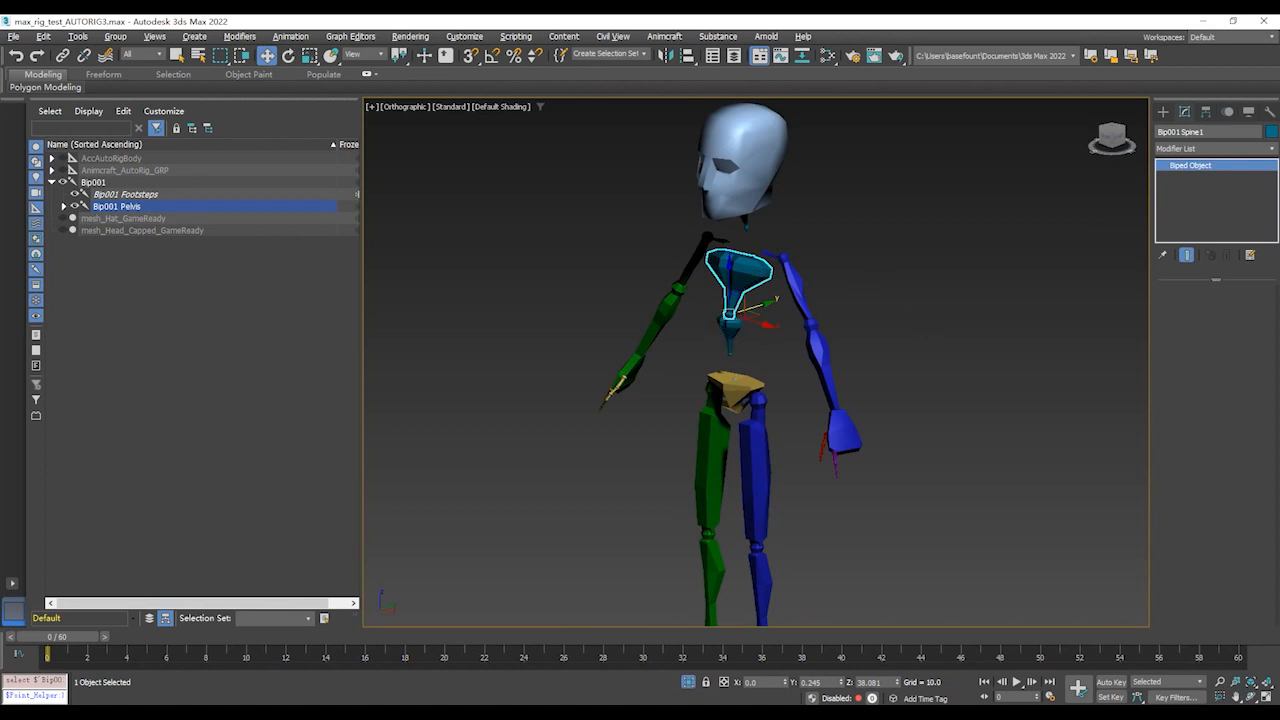
- Delete Bip001 together with its whole hierarchy
mouse_move(2, 95)
left_mouse_down()
mouse_move(482, 103)
mouse_move(322, 109)
mouse_move(416, 58)
mouse_move(390, 75)
mouse_move(441, 73)
mouse_move(2, 90)
left_mouse_up()
double_click(119, 184)
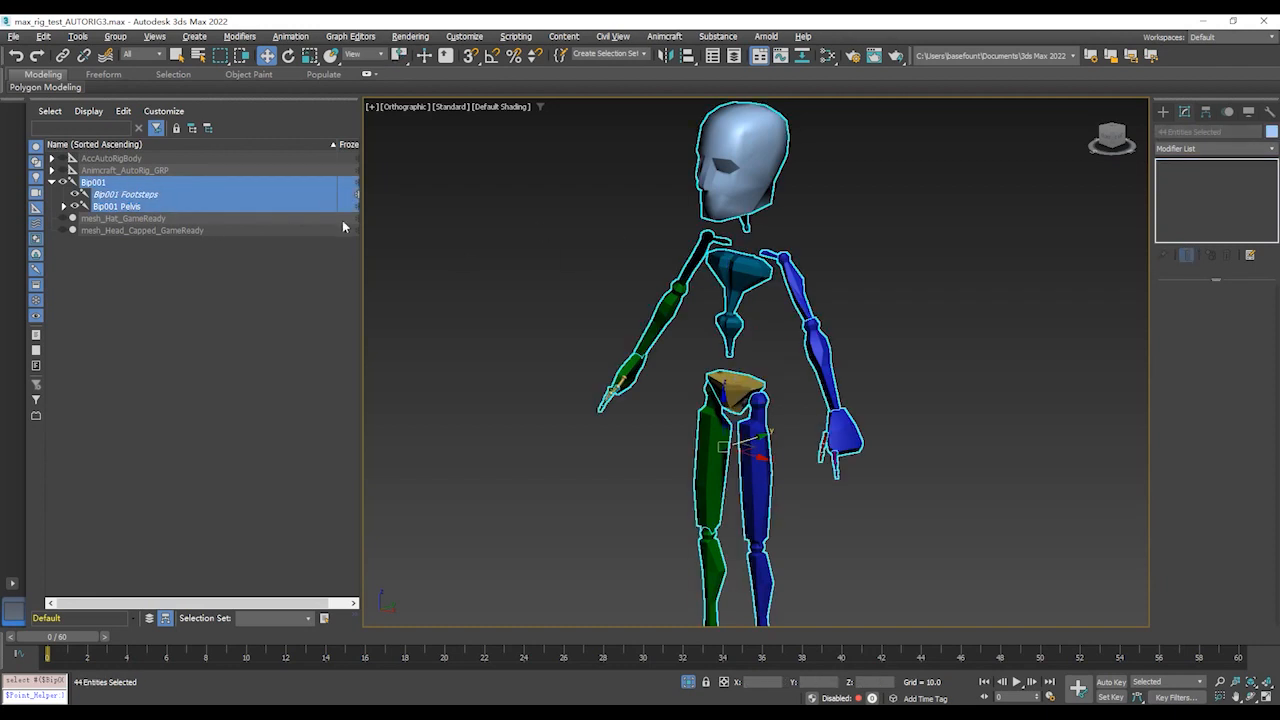
key("Delete")
- Delete the Skin and Skin Wrap modifiers from mesh_Head_Capped_GameReady, leaving only its Editable Poly
left_click_drag(2, 88, 406, 83)
left_click(697, 215)
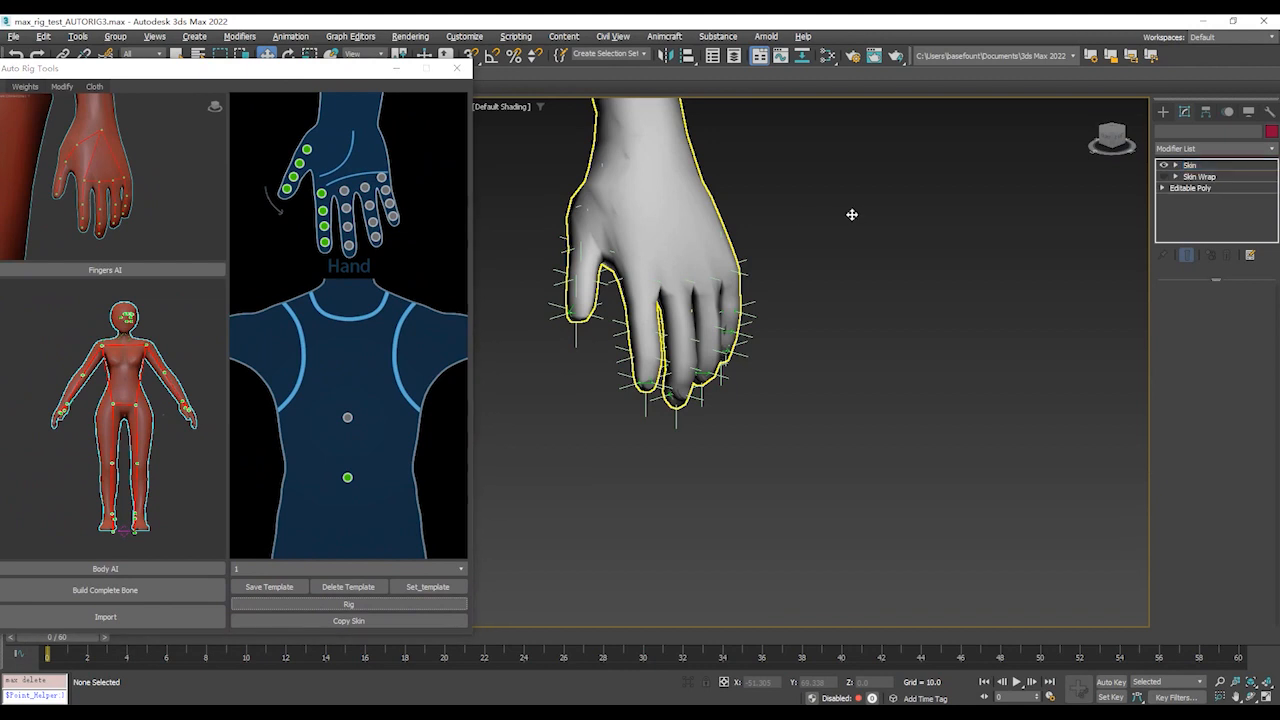
right_click(1218, 167)
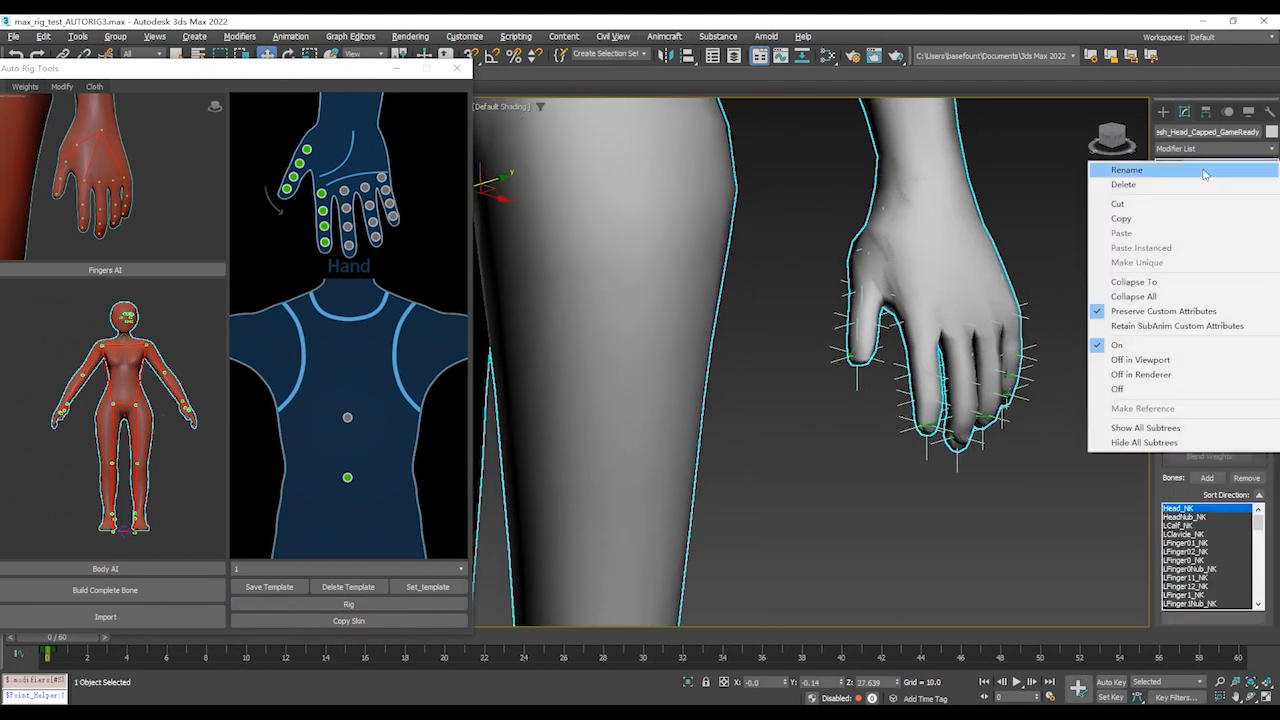
left_click(1123, 184)
right_click(1218, 167)
left_click(1123, 184)
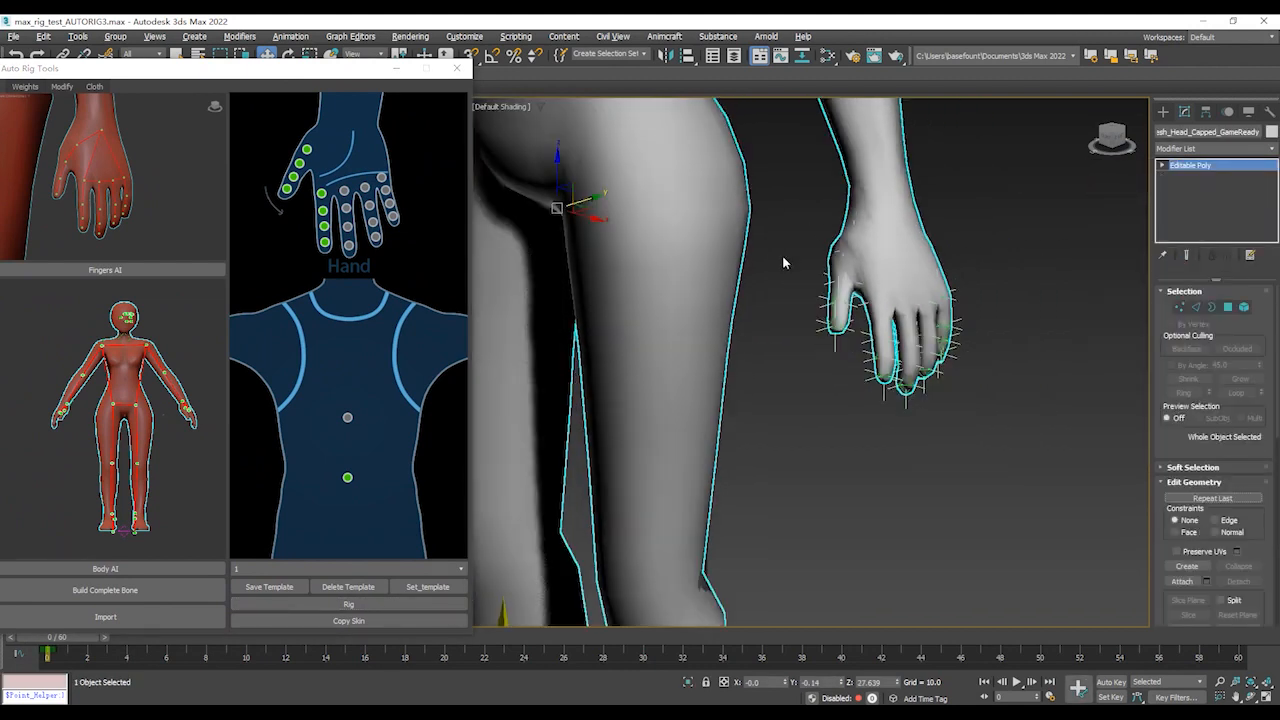
- Apply template 2 to the joint diagrams and generate the Biped rig with the Rig command
left_click(440, 568)
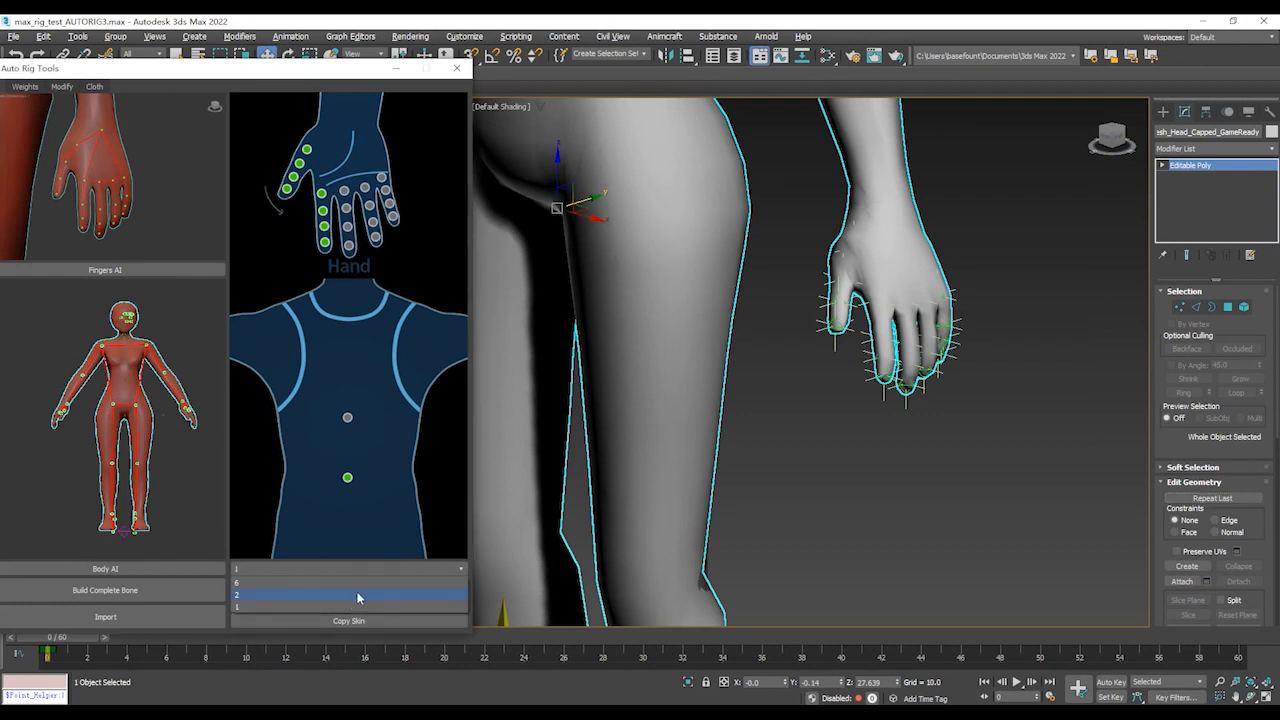
left_click(363, 588)
left_click(423, 588)
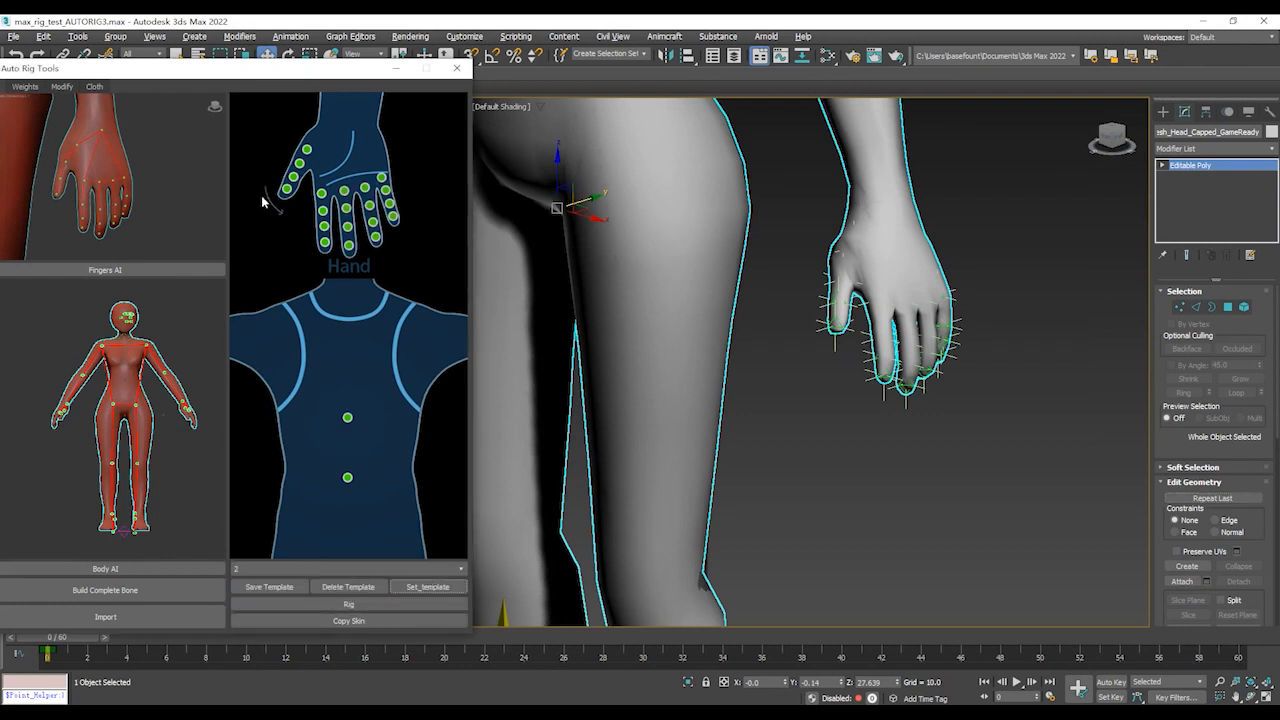
left_click_drag(303, 80, 332, 62)
left_click(388, 590)
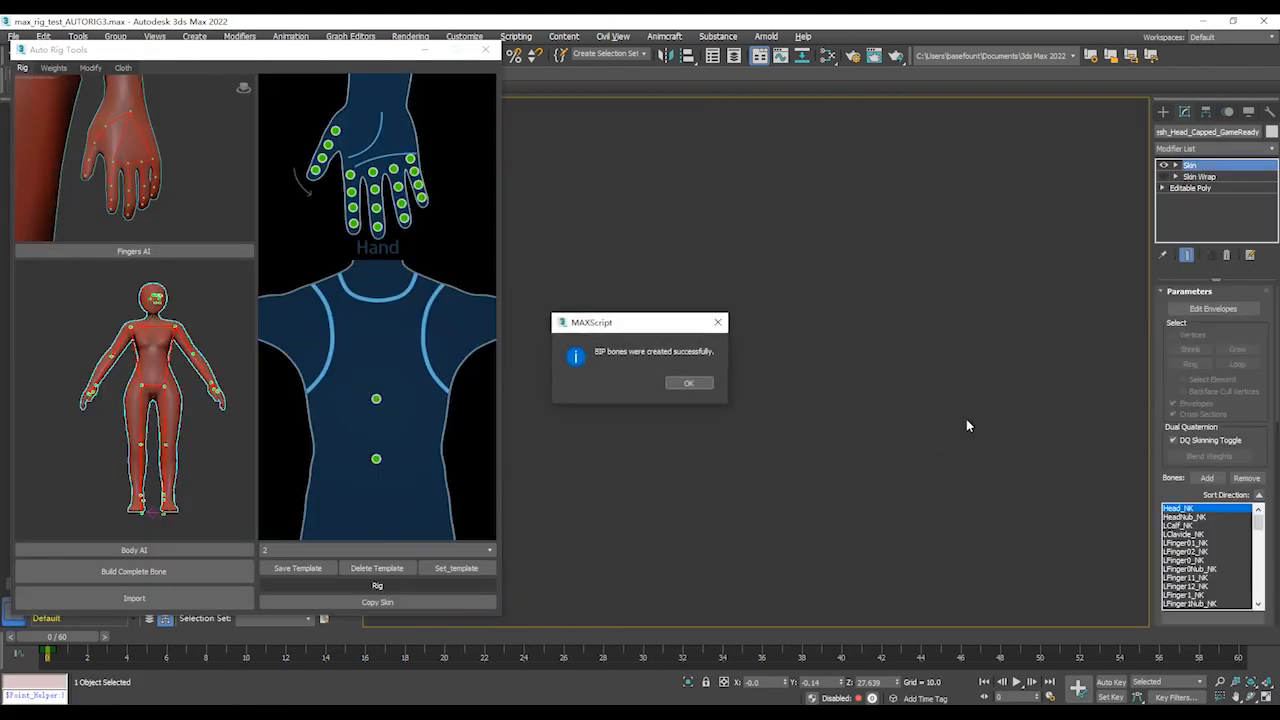
left_click(690, 384)
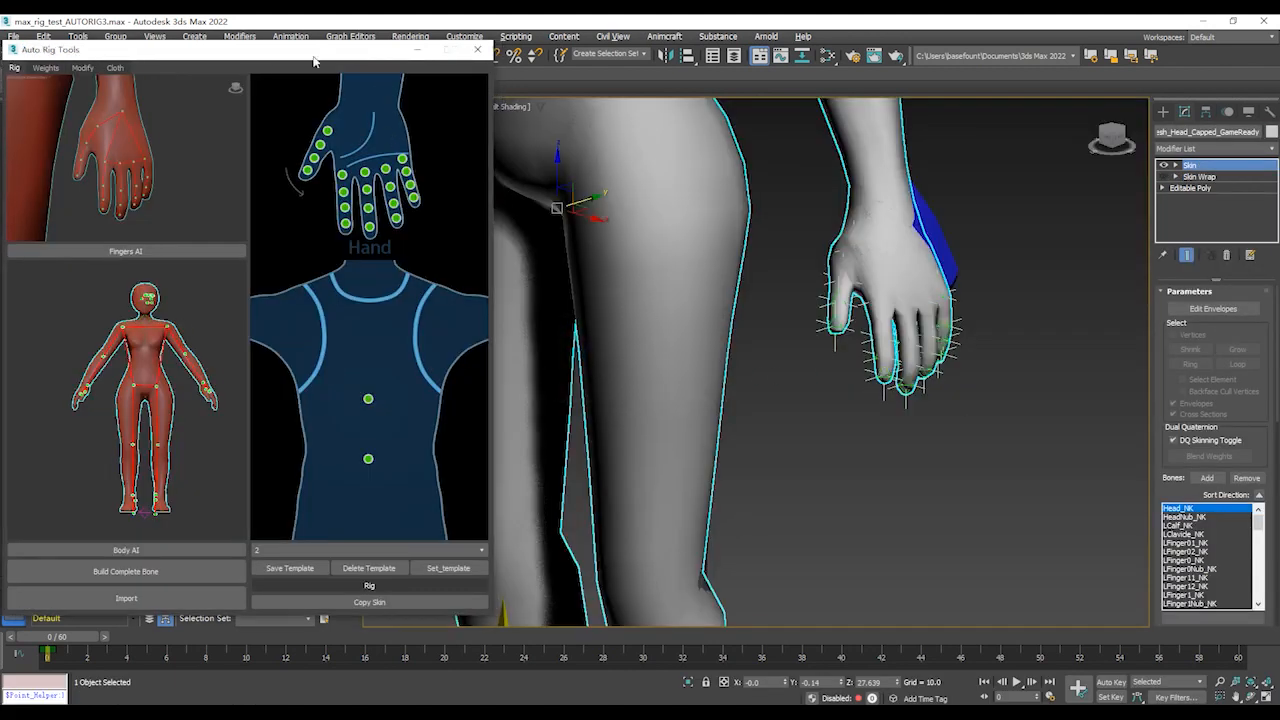
- Examine in wireframe how the biped bones line up with the fitted skeleton at the character's left shoulder
scroll(769, 314, "down", 10)
middle_click_drag(769, 314, 788, 313, "alt")
key("F3")
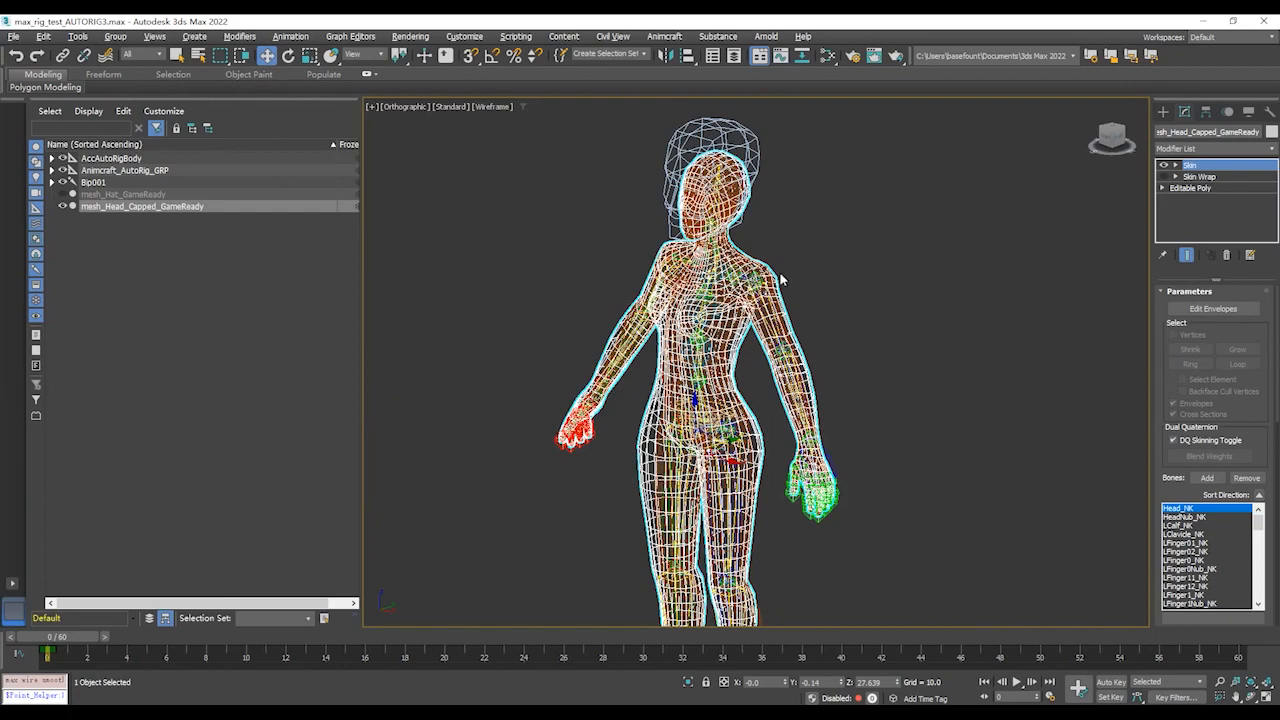
scroll(792, 267, "up", 8)
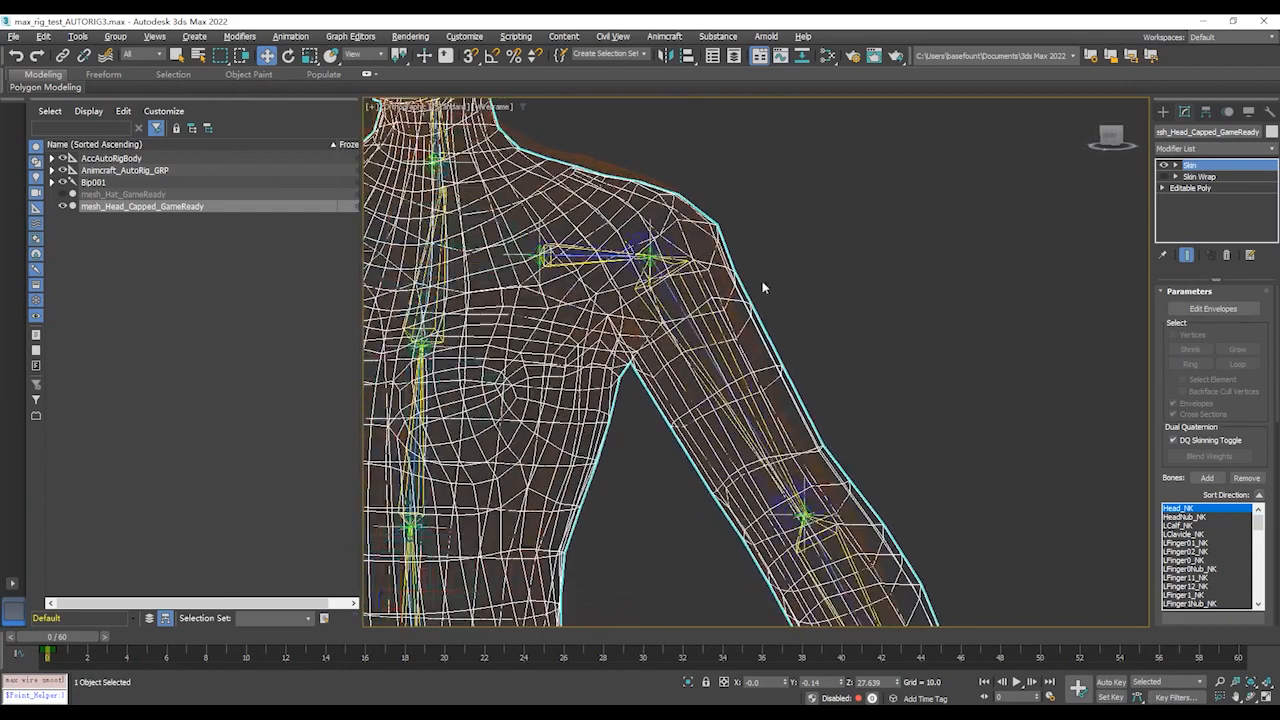
scroll(724, 267, "up", 3)
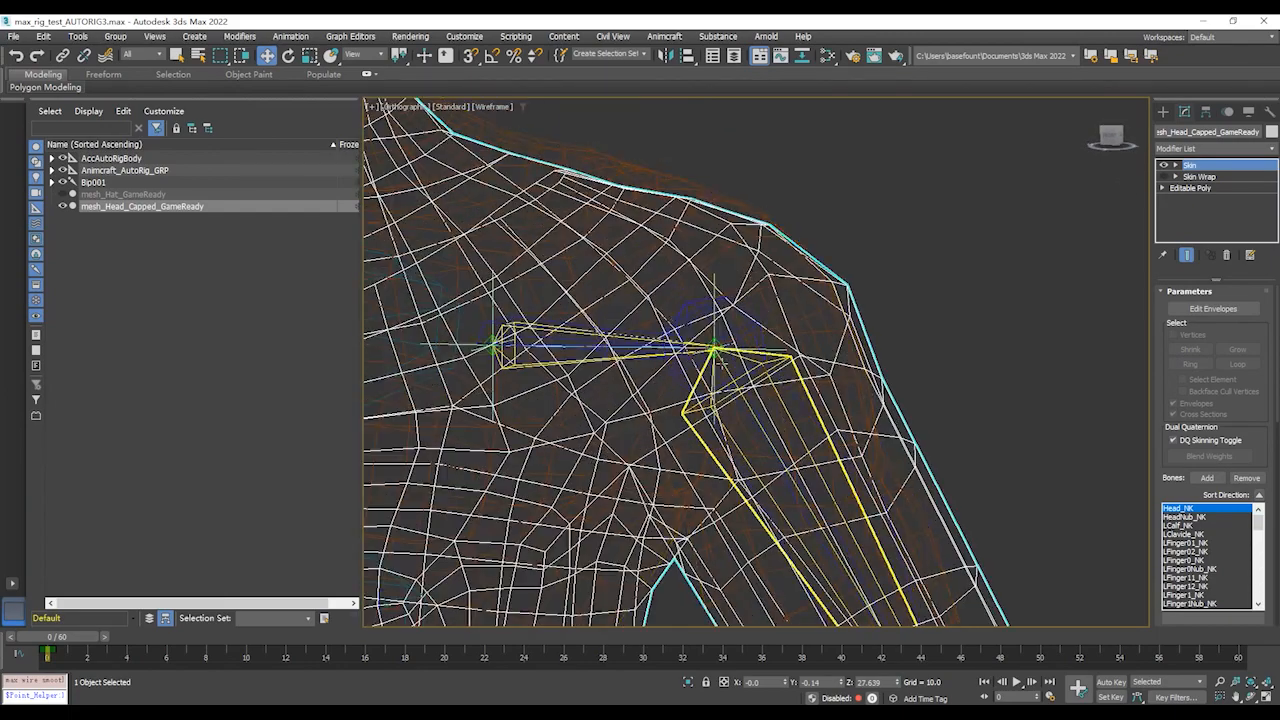
scroll(806, 296, "up", 3)
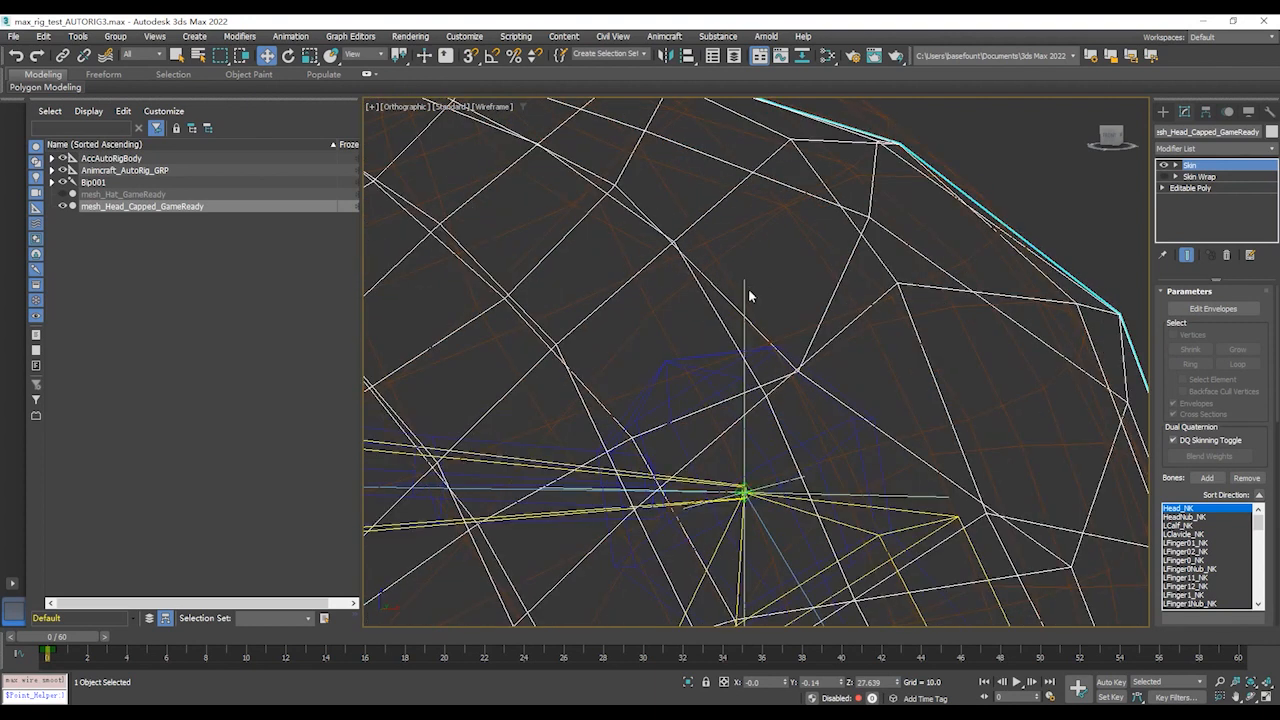
scroll(748, 292, "up", 3)
- Try repositioning the LUpperArm_NK_loc helper at the left shoulder in shaded view, undoing the moves
left_click(690, 316)
scroll(769, 290, "down", 4)
key("F3")
scroll(845, 309, "down", 3)
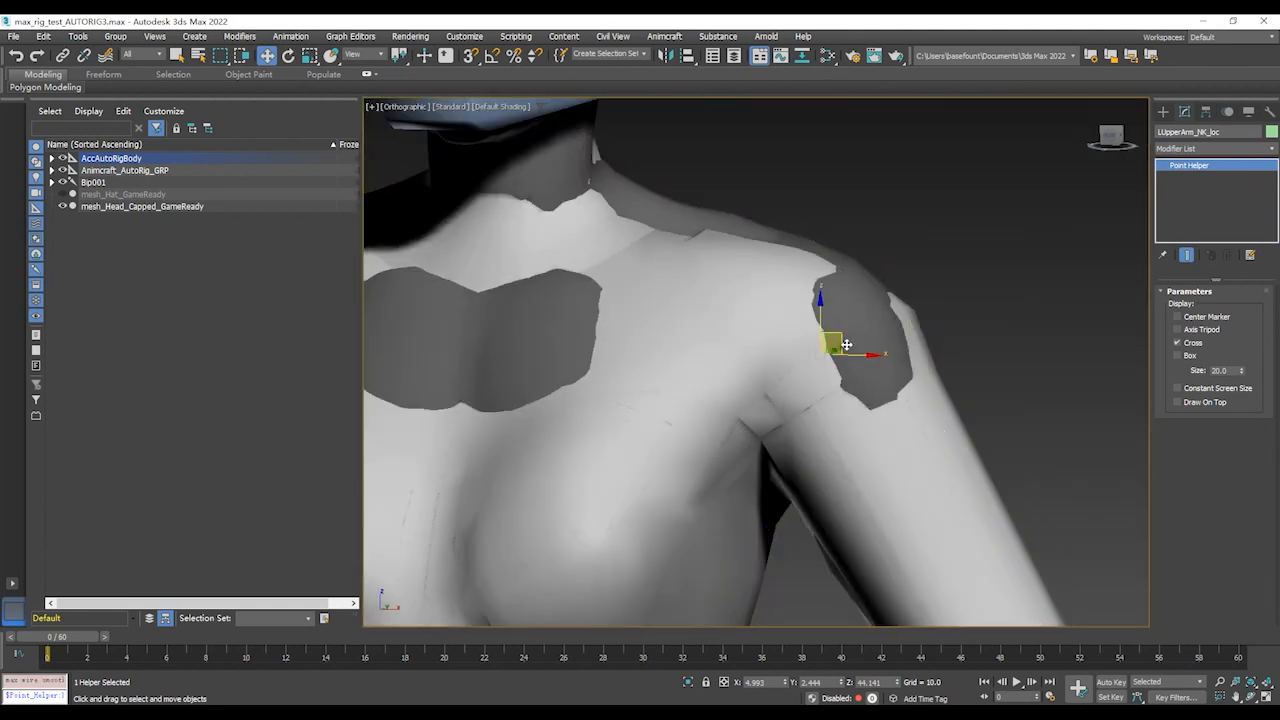
left_click_drag(838, 292, 820, 314)
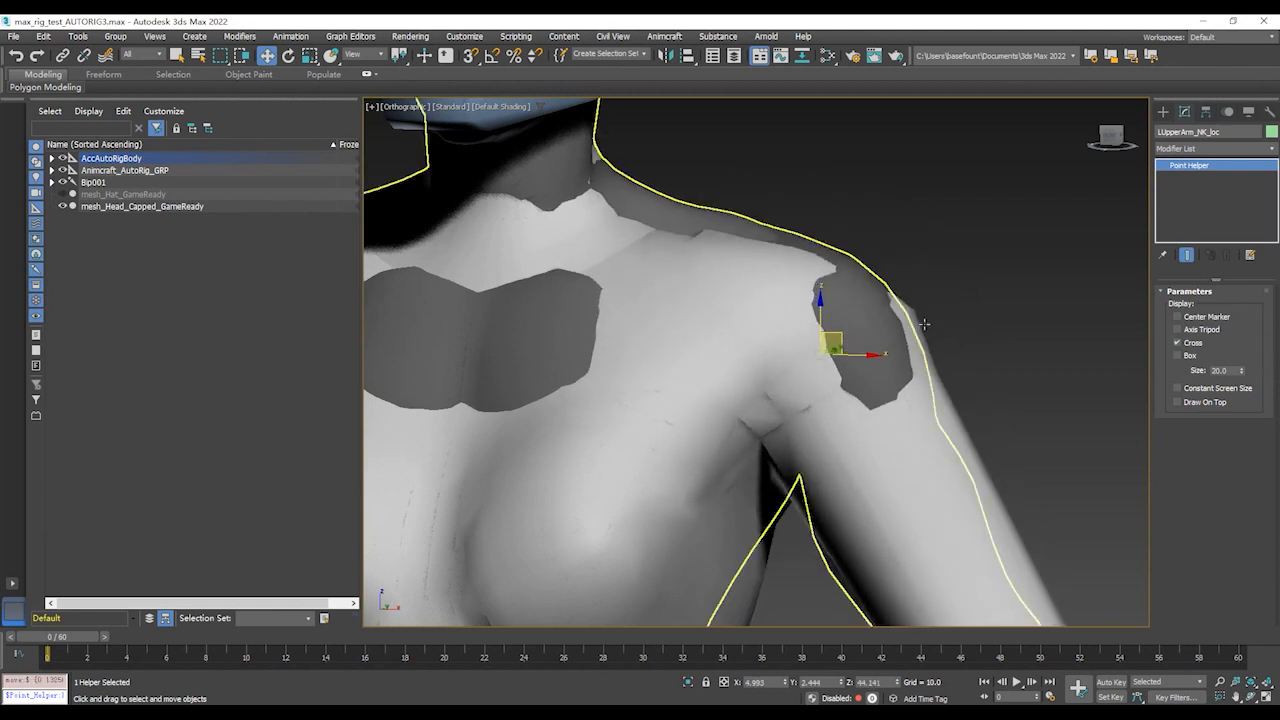
scroll(840, 318, "down", 5)
scroll(842, 325, "up", 5)
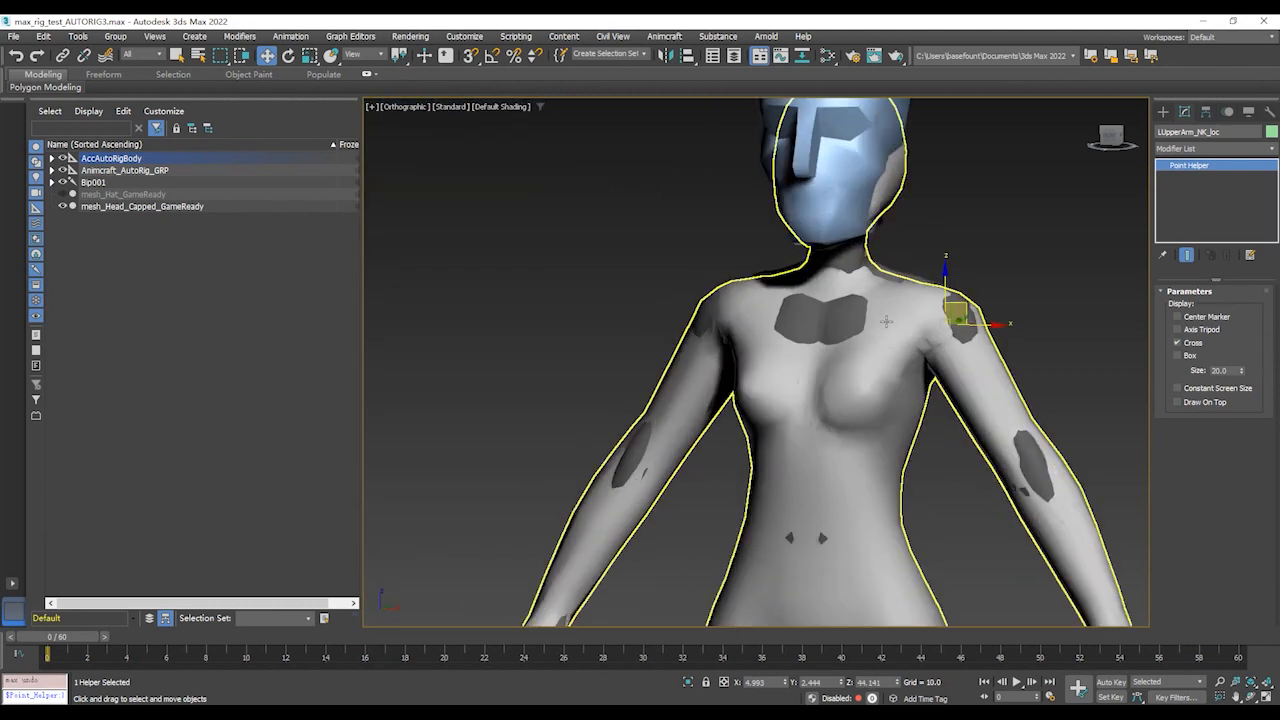
scroll(800, 336, "up", 3)
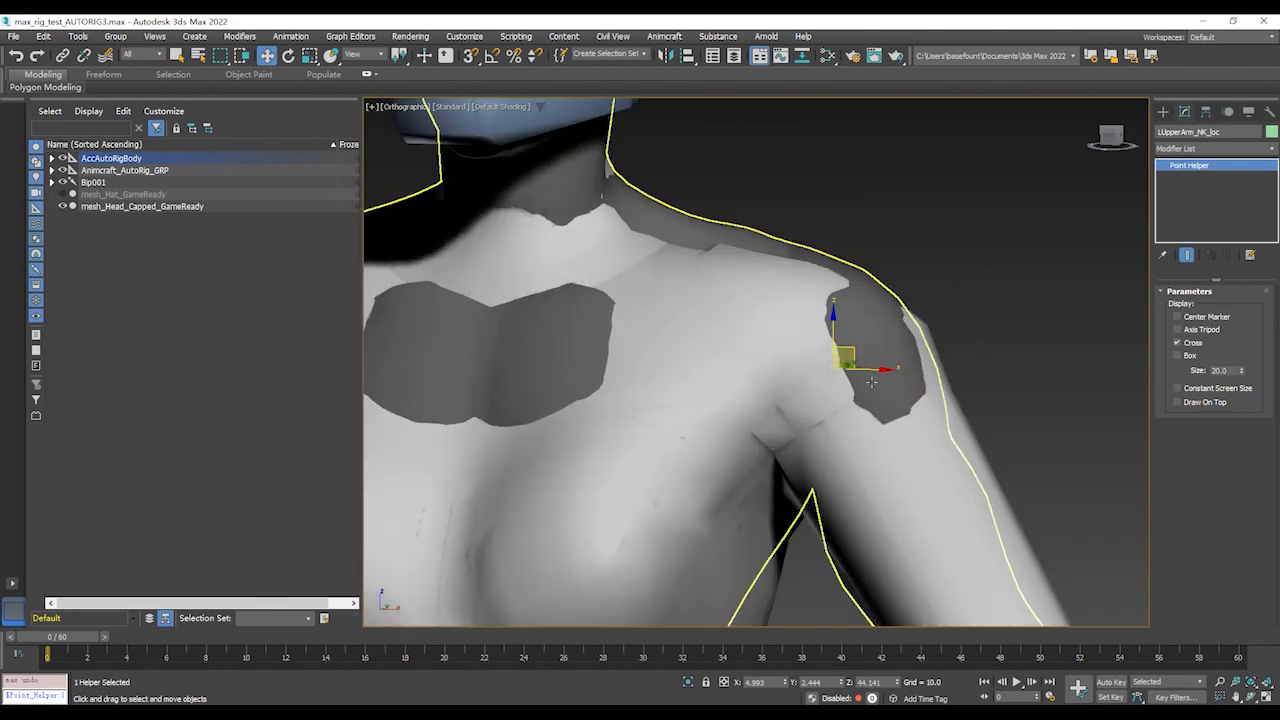
mouse_move(891, 347)
left_mouse_down()
mouse_move(897, 287)
mouse_move(891, 298)
mouse_move(977, 368)
mouse_move(886, 351)
left_mouse_up()
scroll(886, 351, "down", 5)
scroll(862, 343, "down", 5)
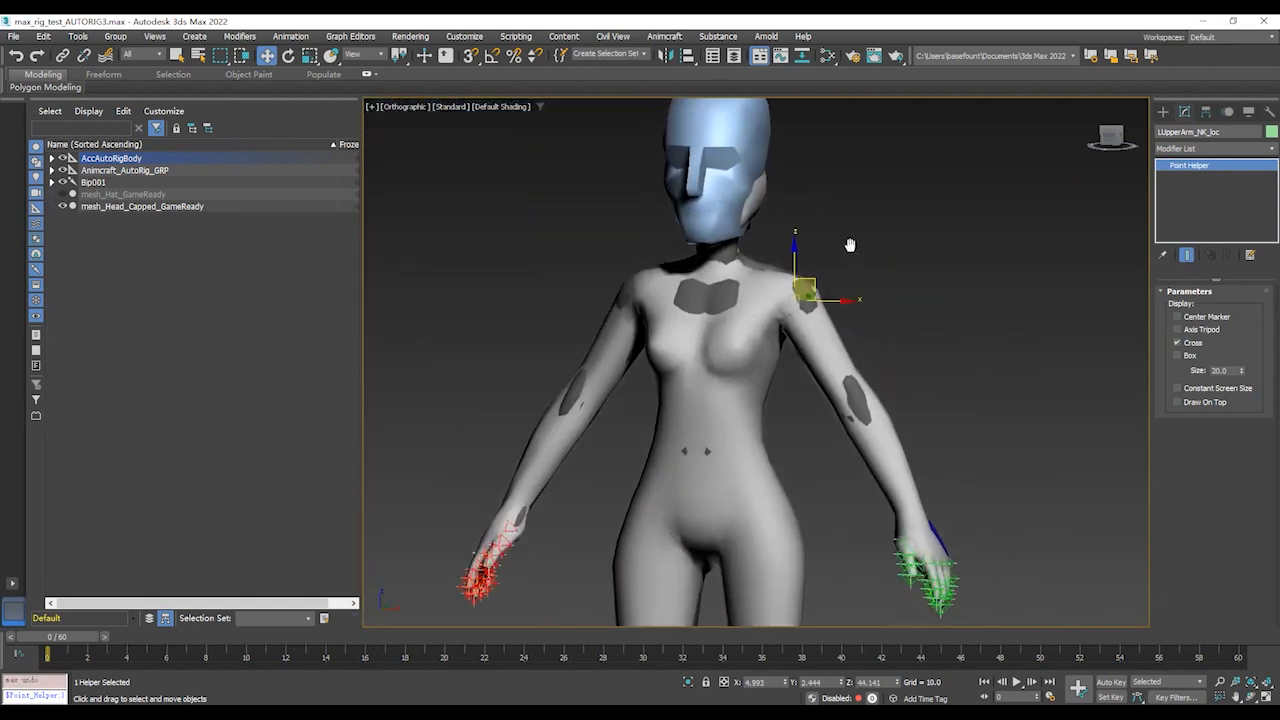
- Switch to the front view and frame the whole character from head to feet
middle_click_drag(859, 440, 866, 405, "alt")
key("f")
scroll(870, 358, "down", 5)
middle_click_drag(870, 358, 932, 376)
scroll(927, 269, "down", 5)
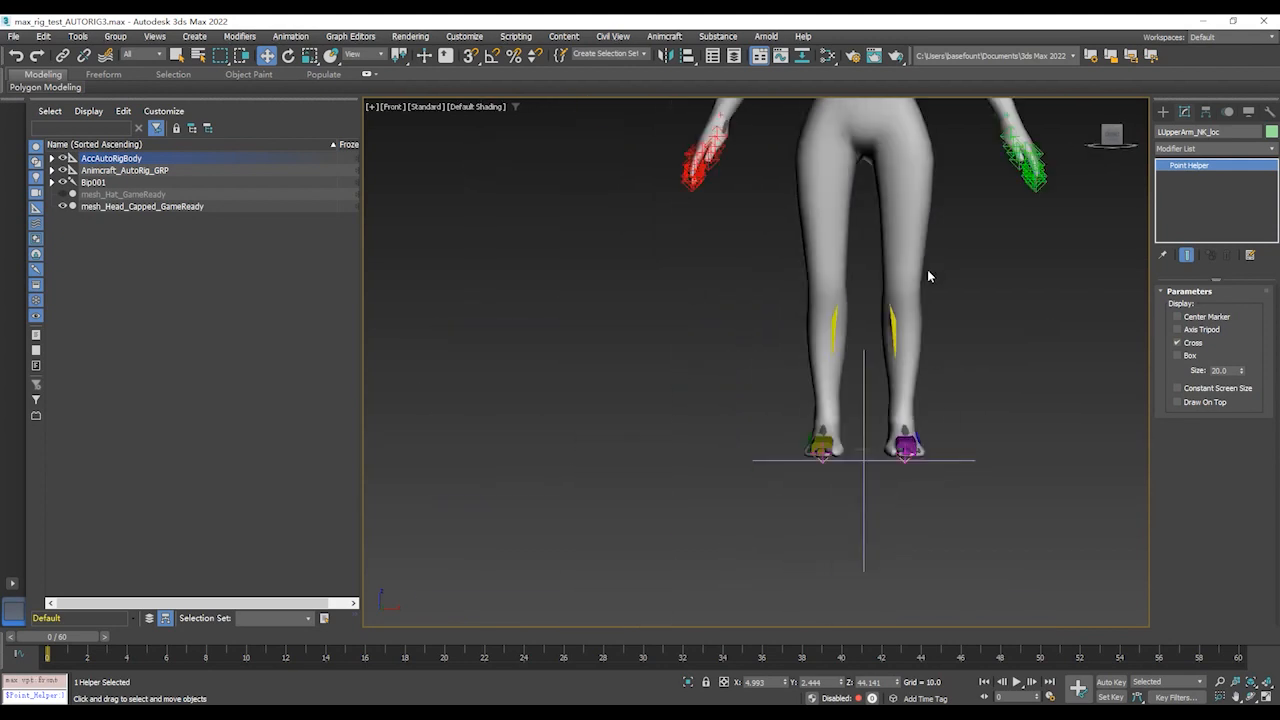
scroll(891, 452, "up", 4)
scroll(901, 401, "down", 3)
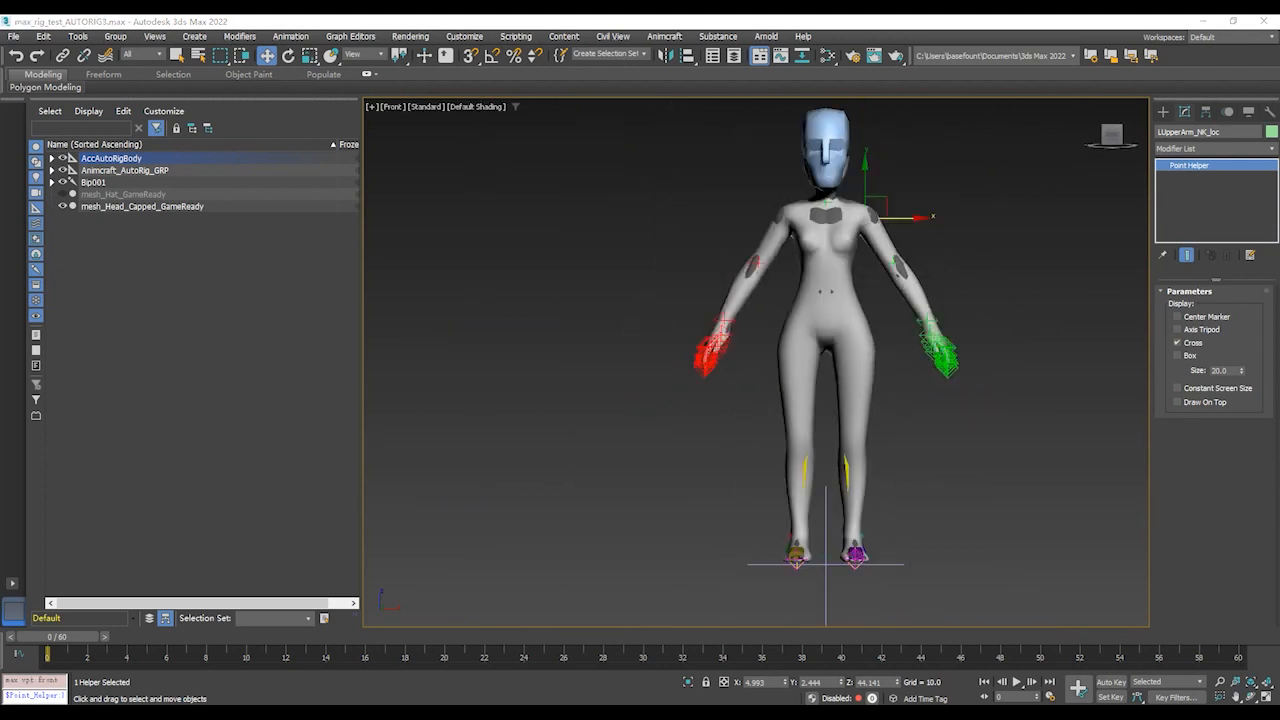
- Transfer the skinning of mesh_Head_Capped_GameReady to the biped with Copy Skin, and close Auto Rig Tools
mouse_move(420, 118)
left_mouse_down()
mouse_move(466, 88)
mouse_move(362, 68)
mouse_move(248, 358)
mouse_move(314, 324)
mouse_move(500, 155)
mouse_move(421, 97)
left_mouse_up()
left_click(224, 205)
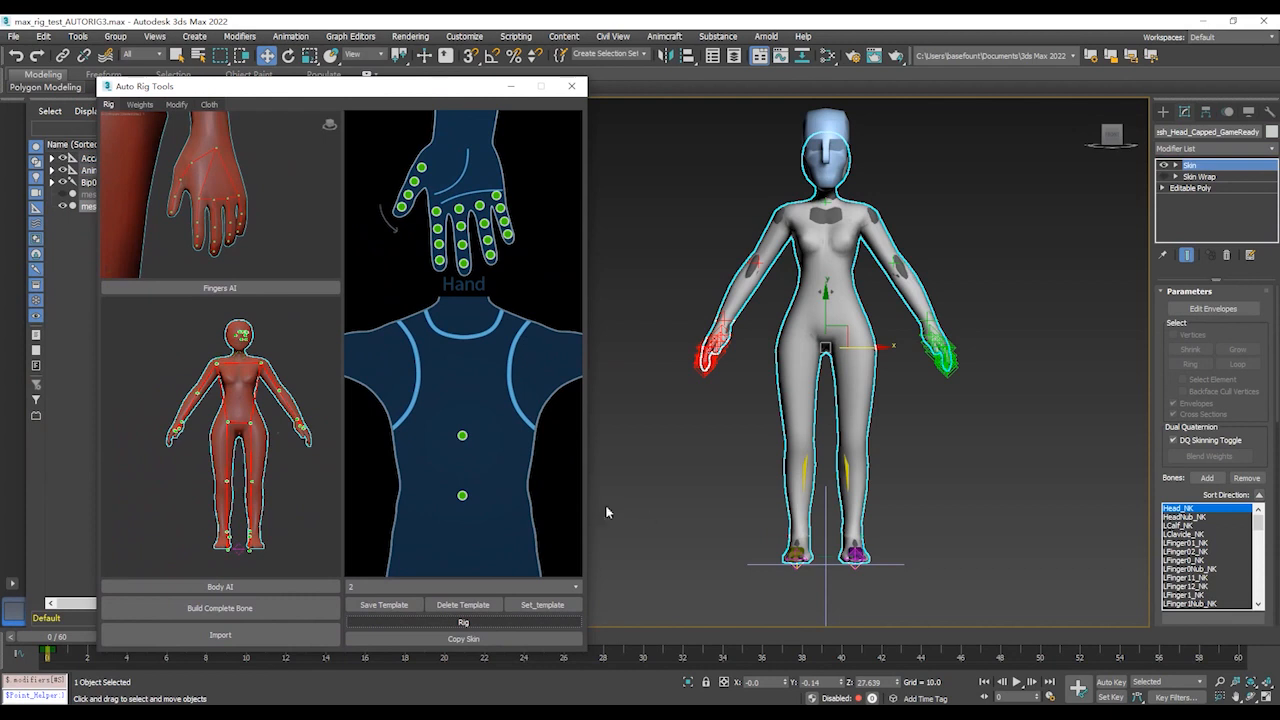
left_click(466, 640)
left_click(505, 624)
left_click_drag(533, 85, 489, 269)
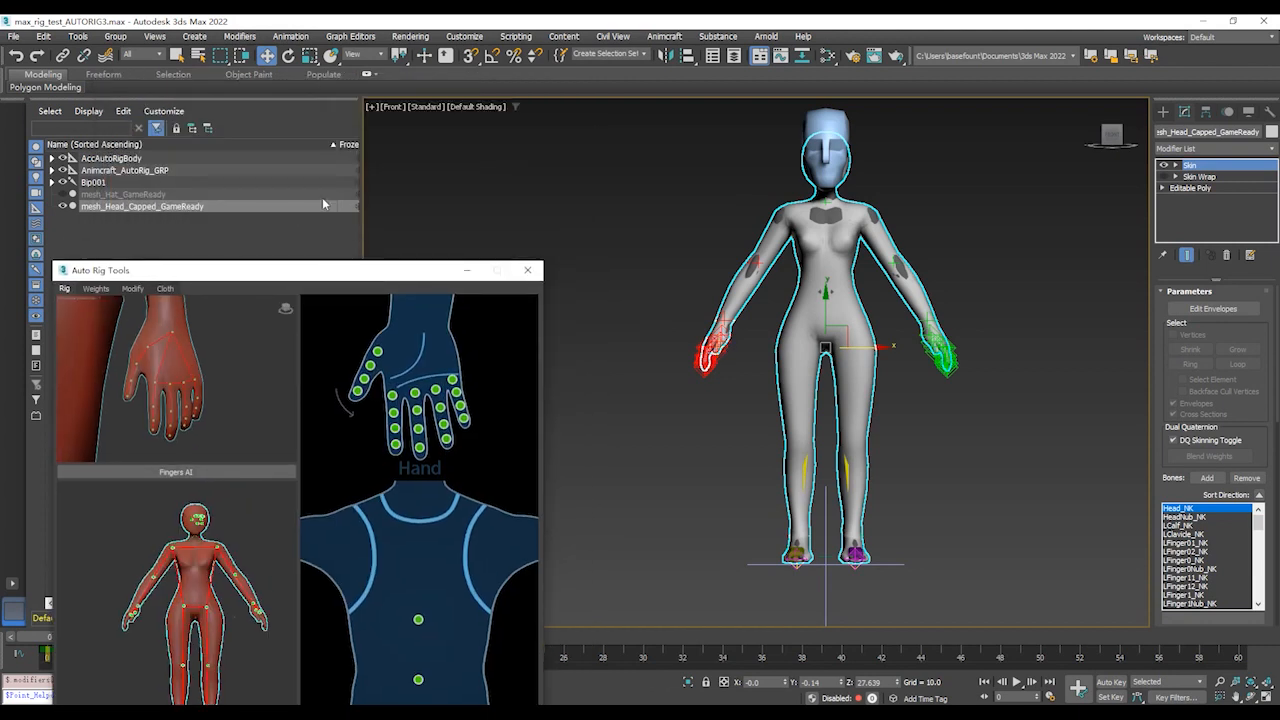
left_click_drag(357, 277, 370, 79)
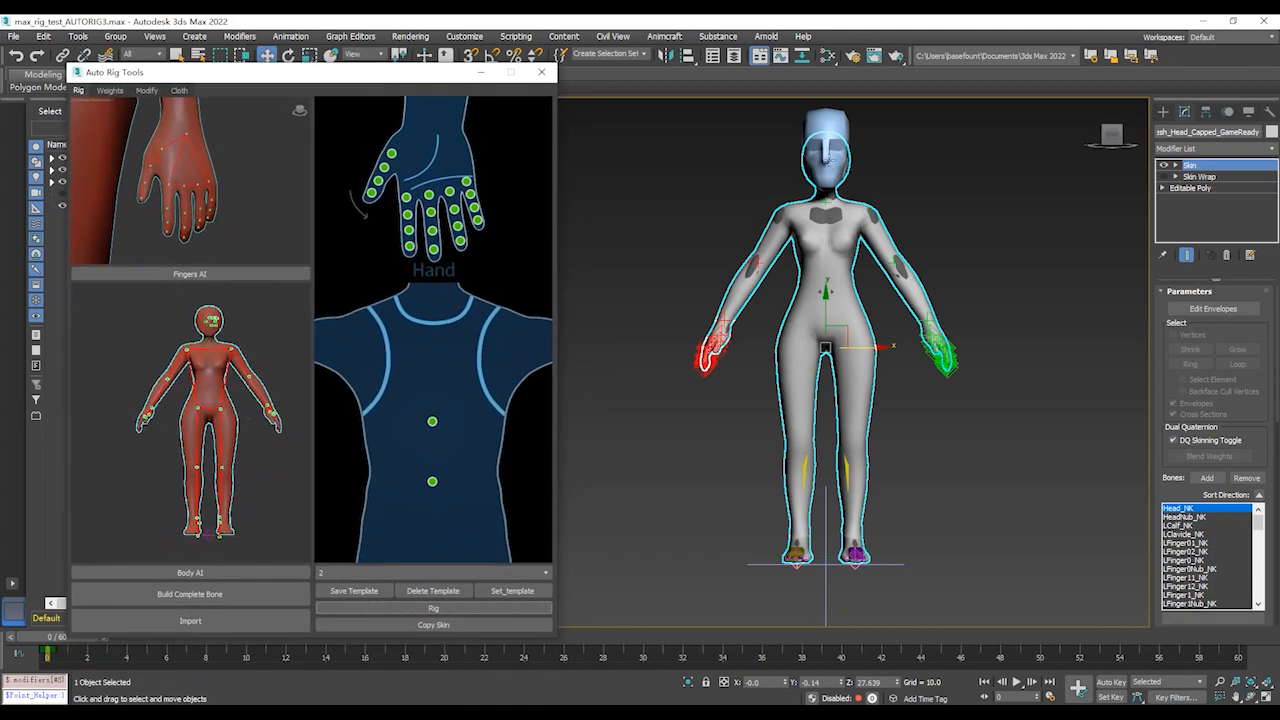
left_click(426, 625)
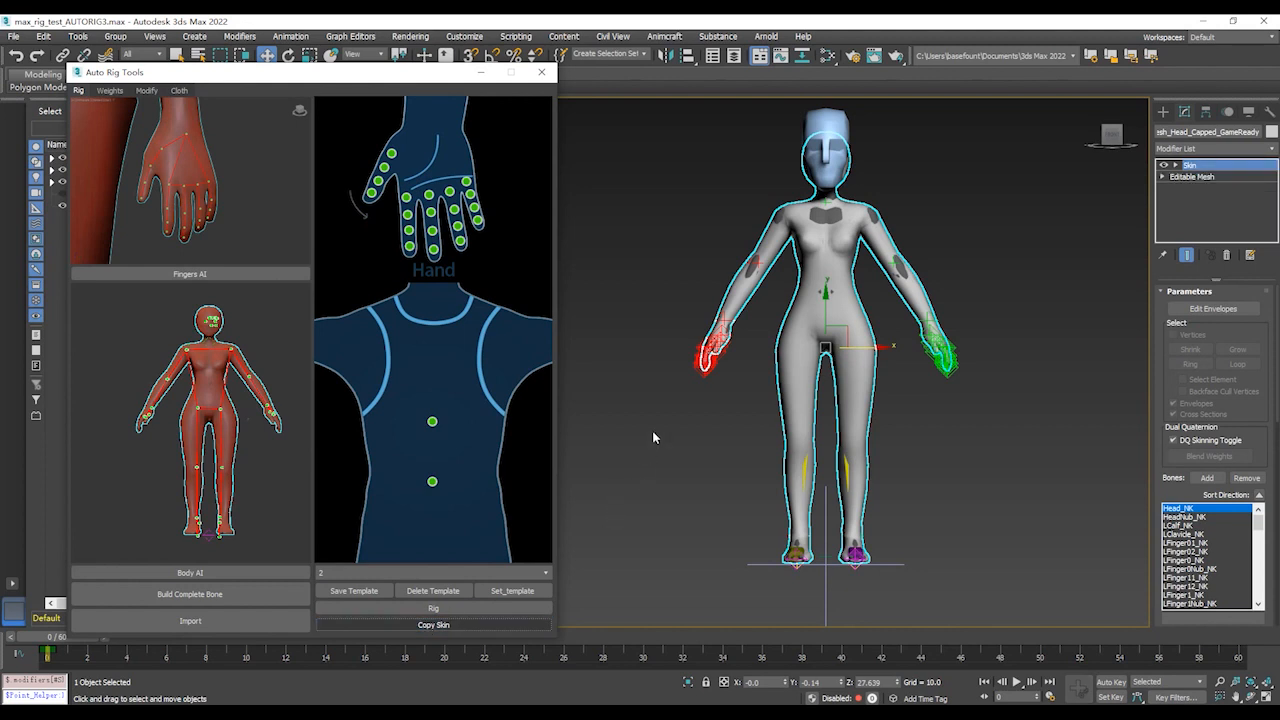
left_click(671, 384)
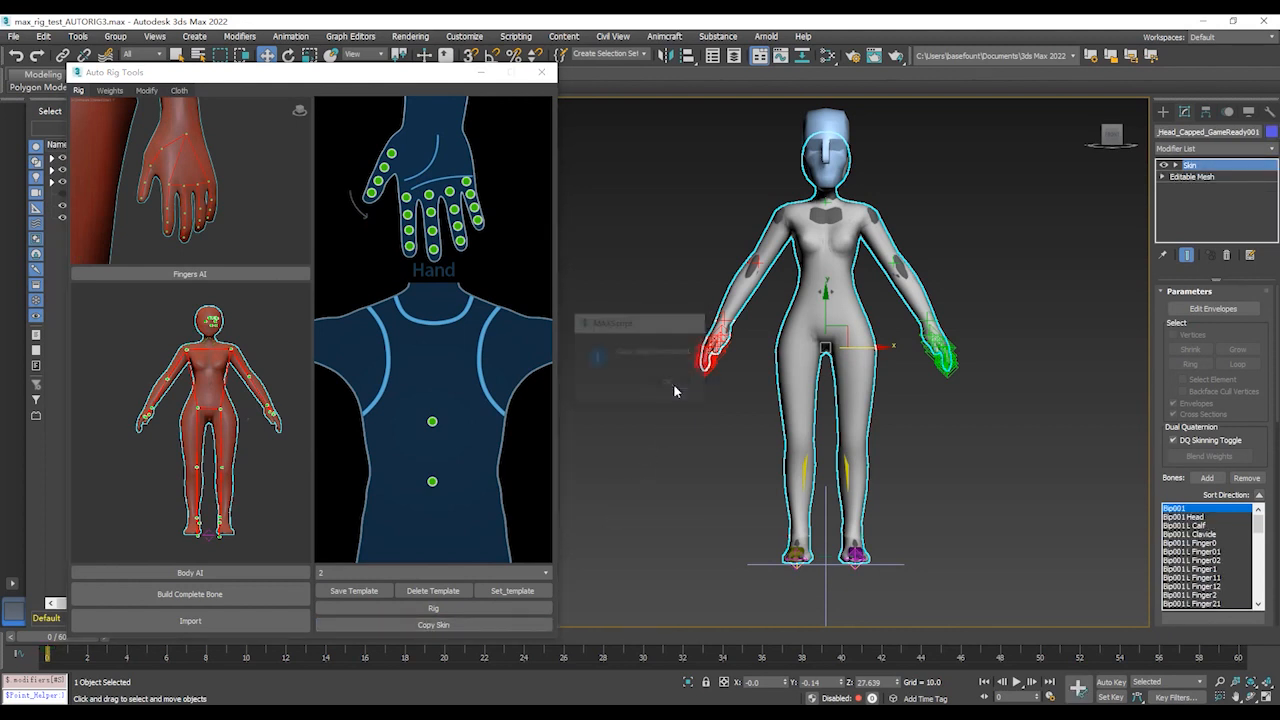
left_click(540, 74)
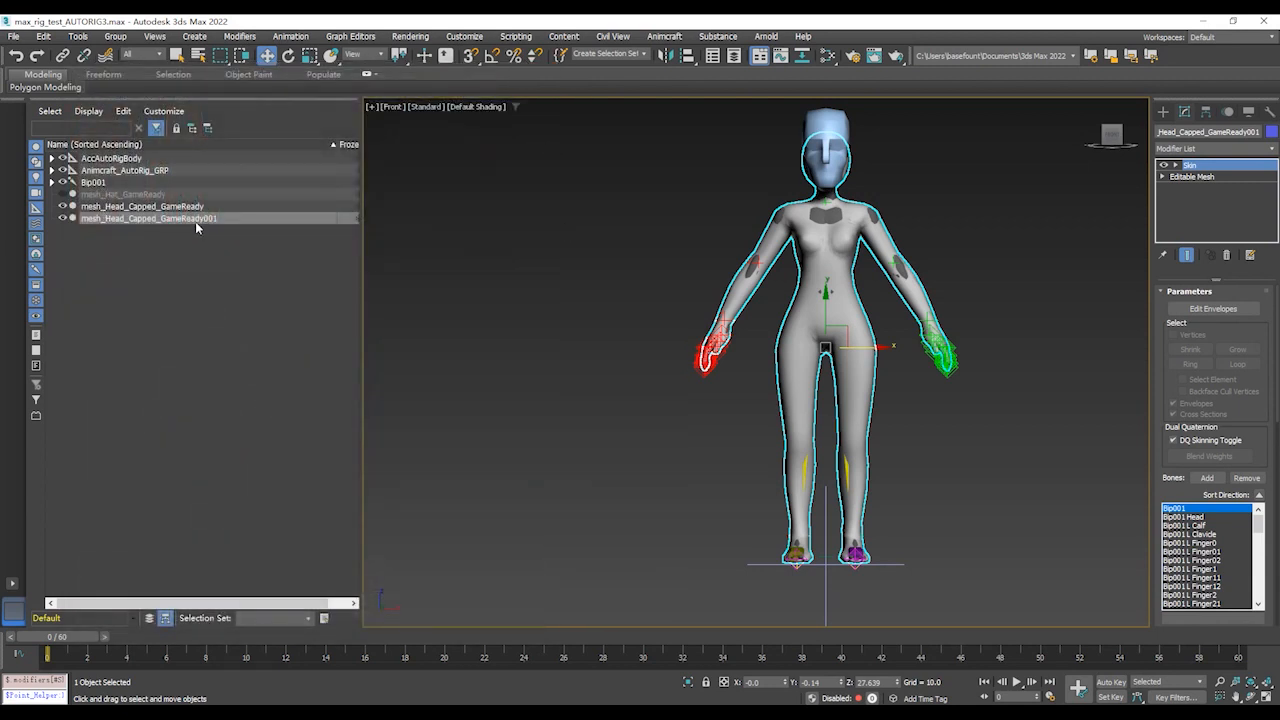
- Hide the original mesh_Head_Capped_GameReady and the whole AccAutoRigBody and Animcraft_AutoRig_GRP hierarchies
left_click(62, 206)
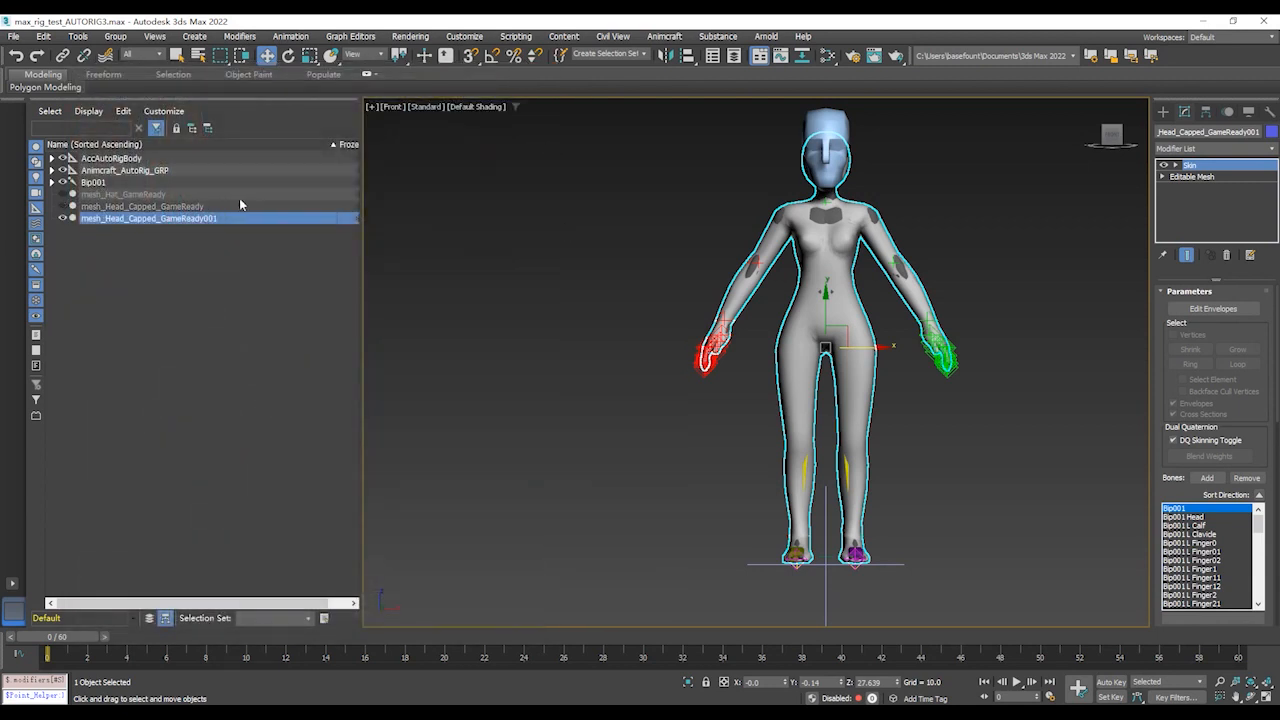
double_click(140, 172)
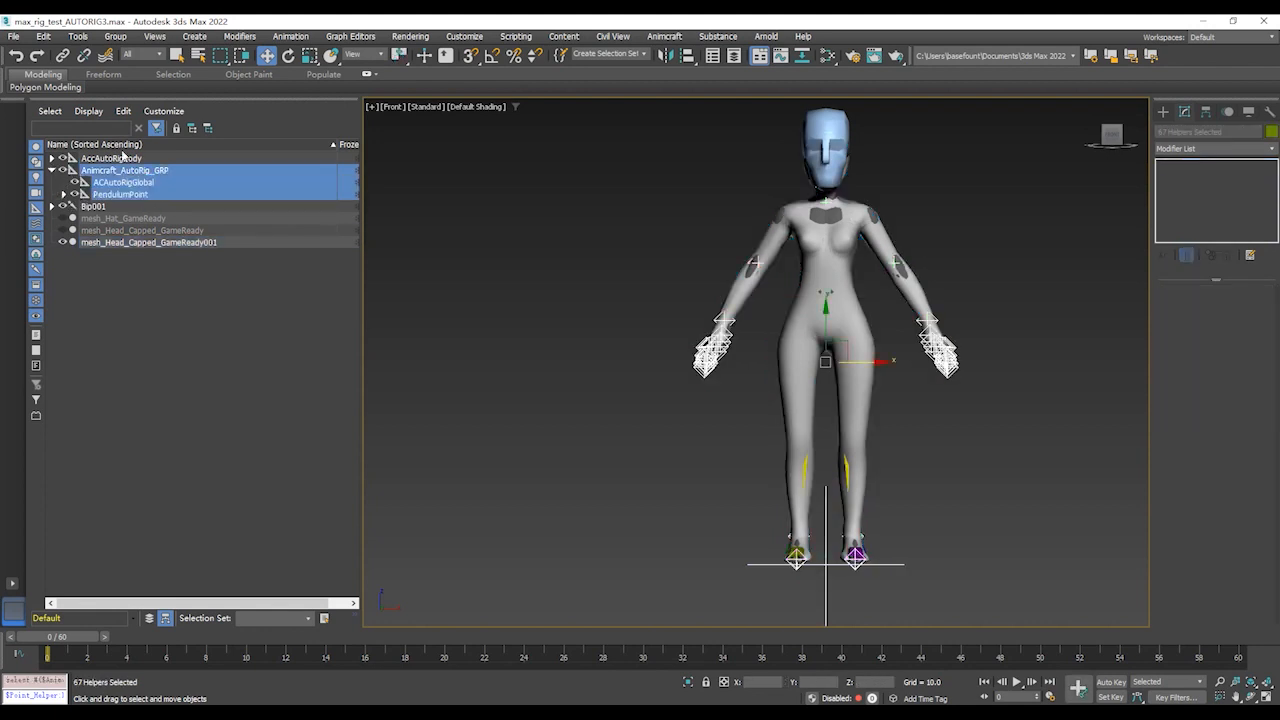
double_click(120, 160)
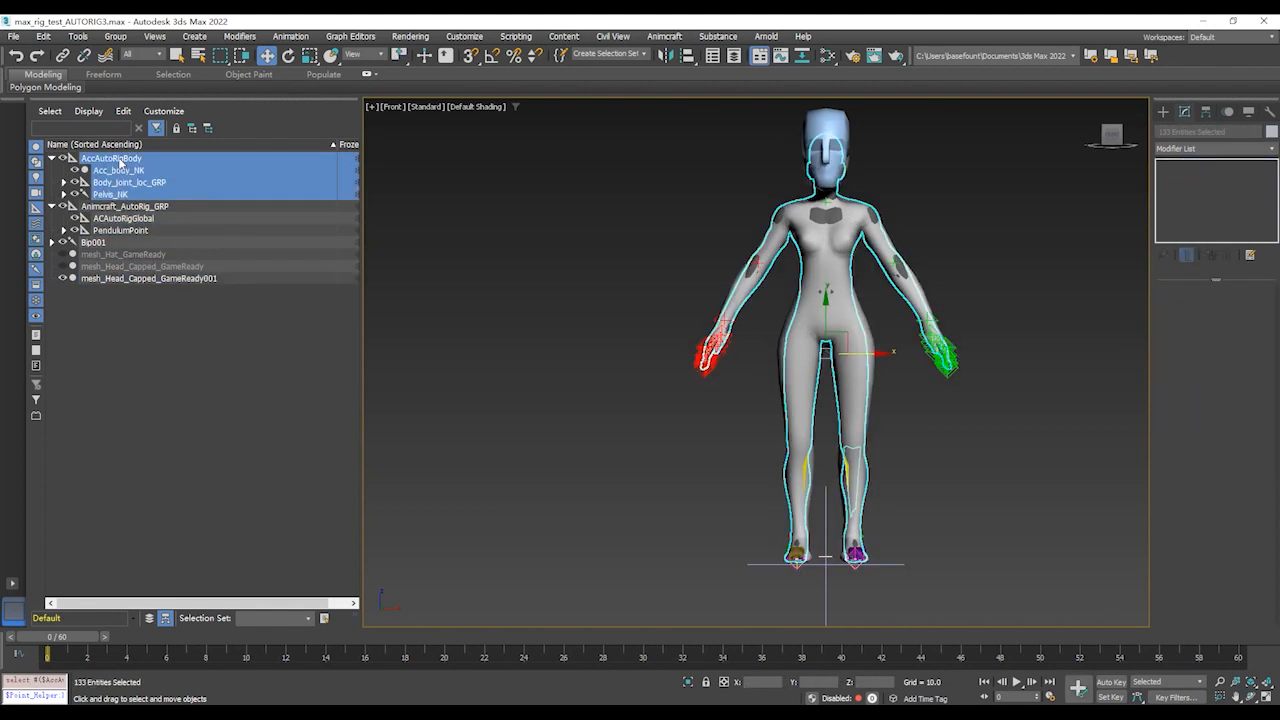
left_click(62, 158)
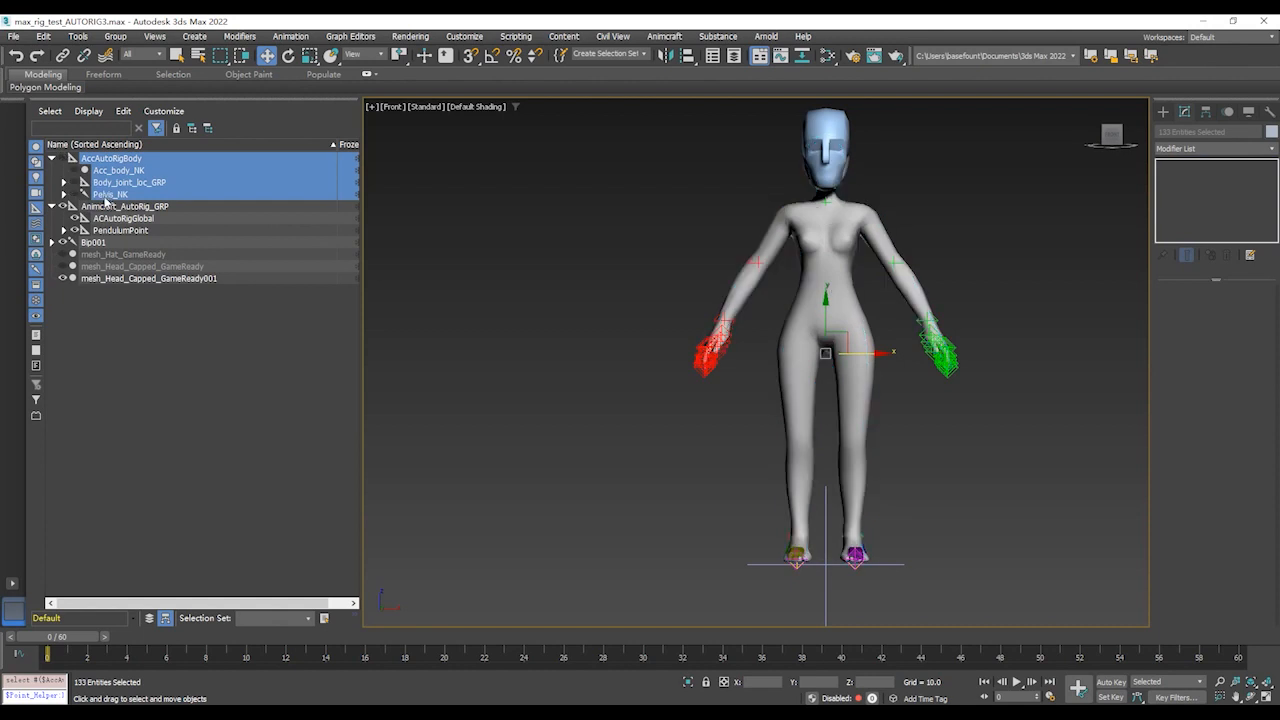
double_click(104, 206)
left_click(62, 206)
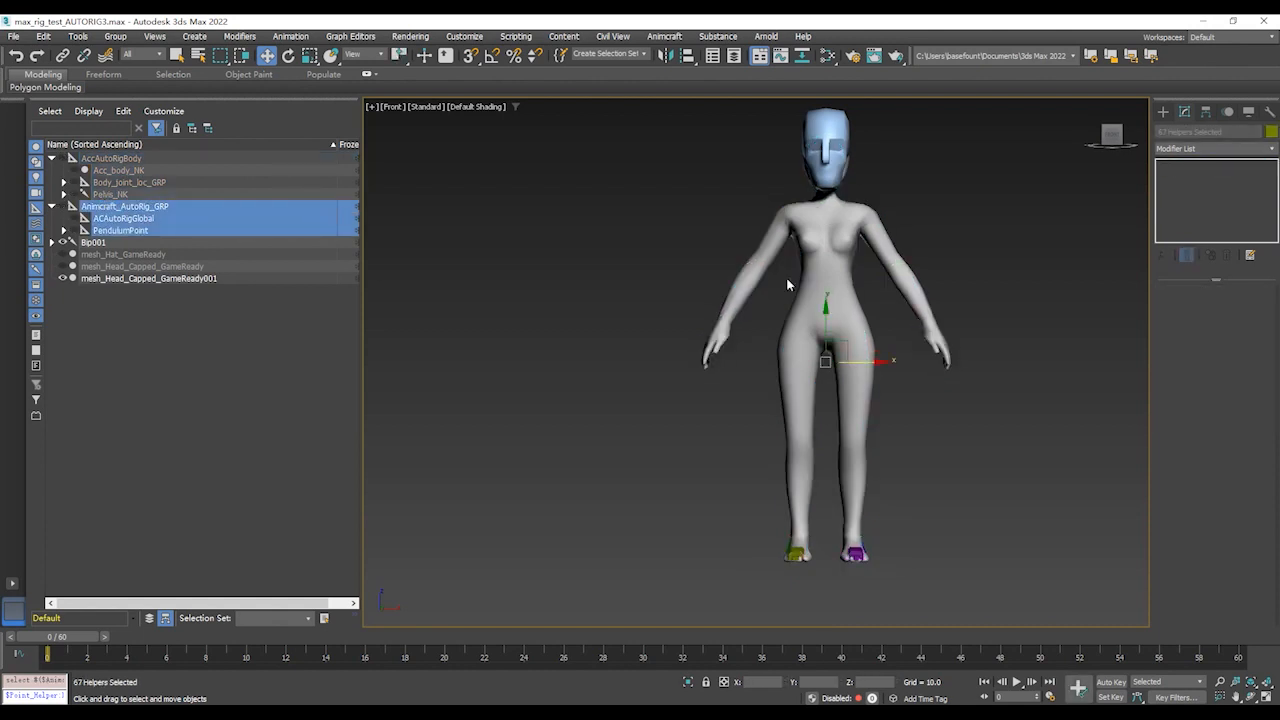
- Scale Bip001 Head down uniformly in Figure Mode until it fits inside the mesh head, and leave Figure Mode
left_click(993, 245)
scroll(923, 300, "up", 3)
left_click(783, 284)
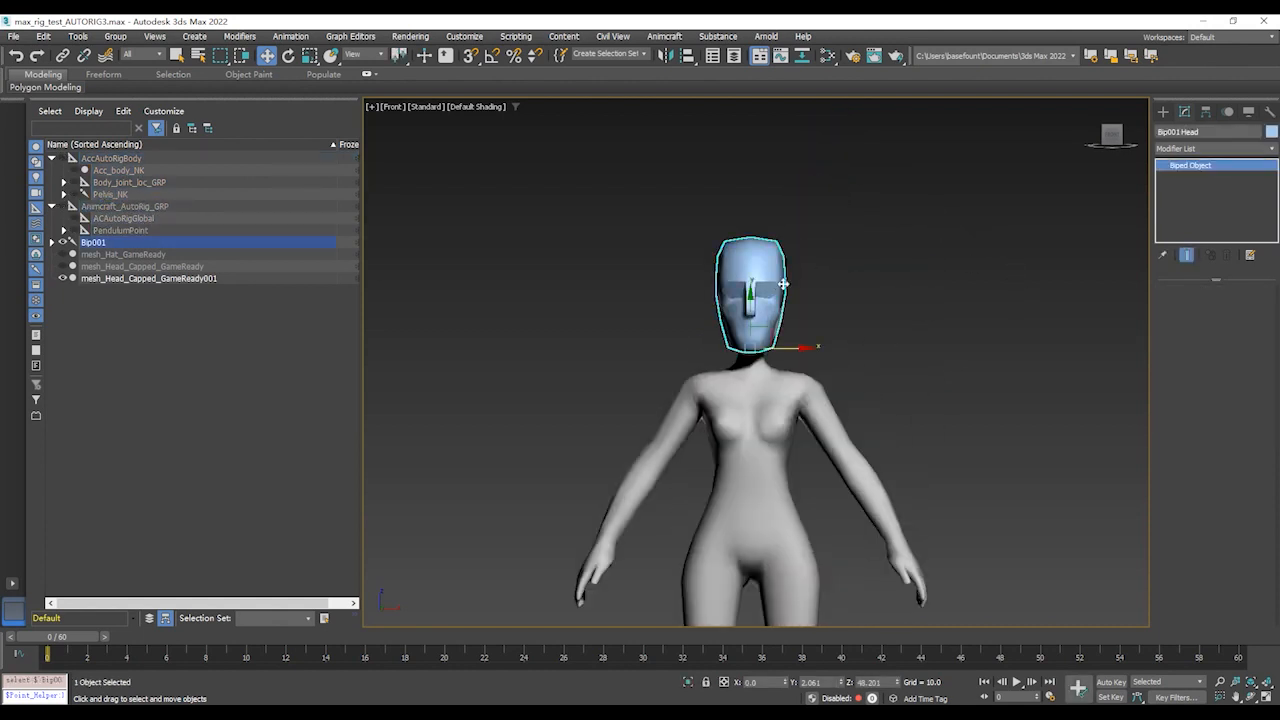
left_click(1248, 112)
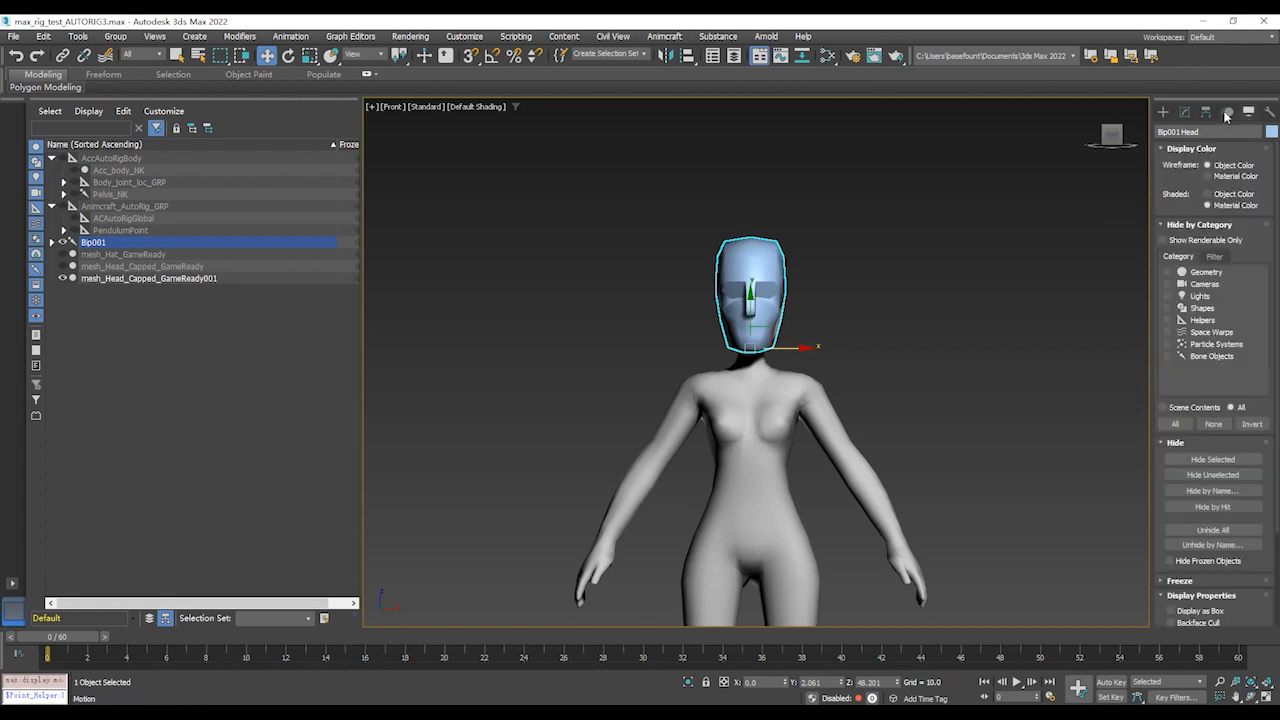
left_click(1227, 113)
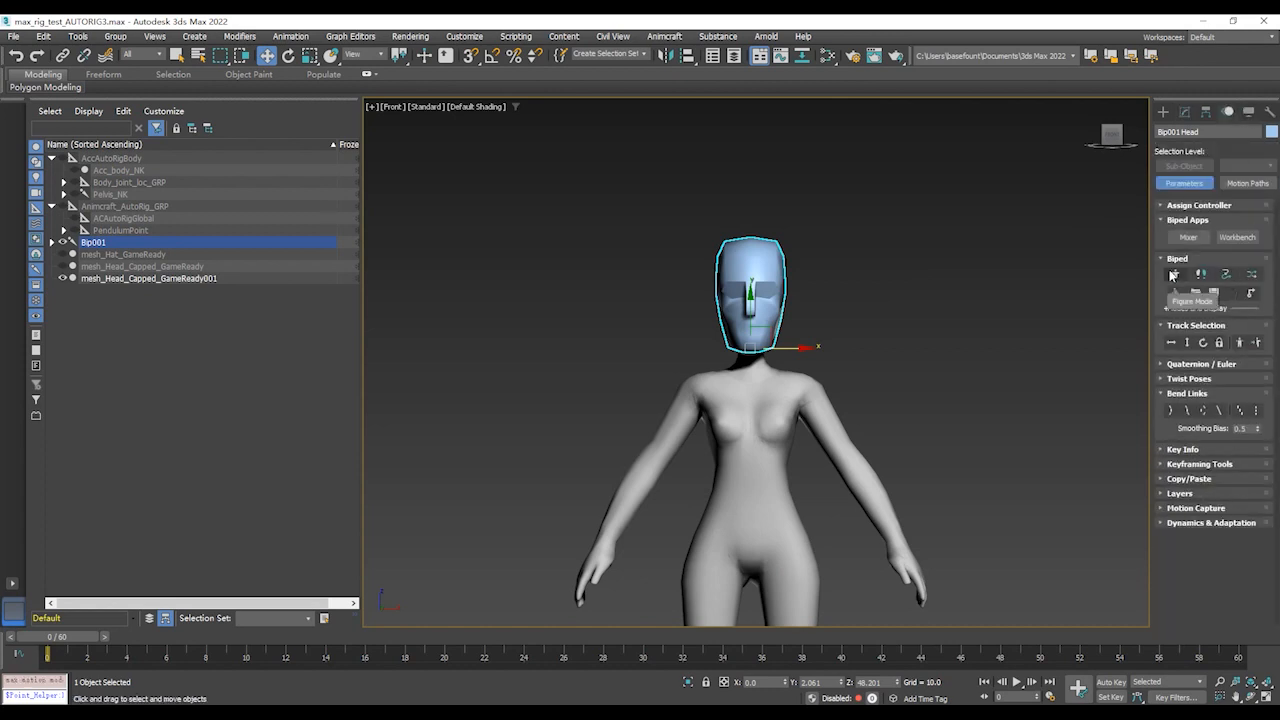
key("r")
left_click_drag(756, 345, 752, 390)
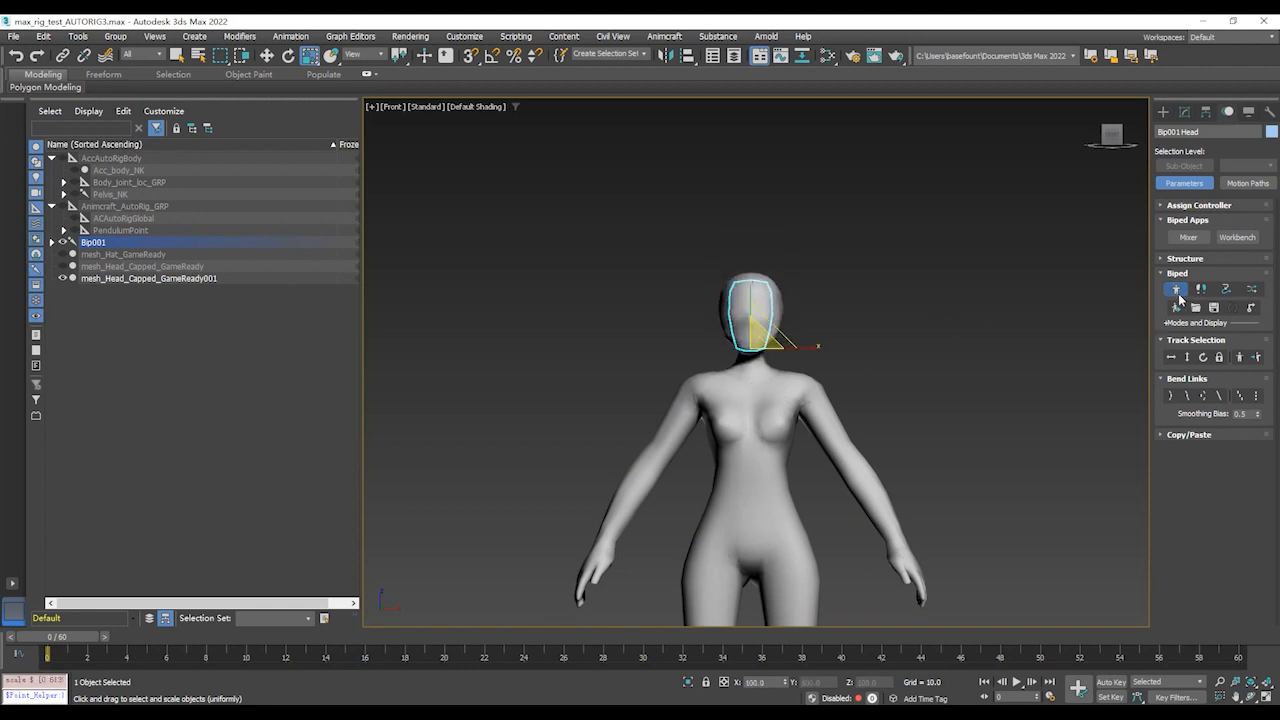
left_click(1177, 291)
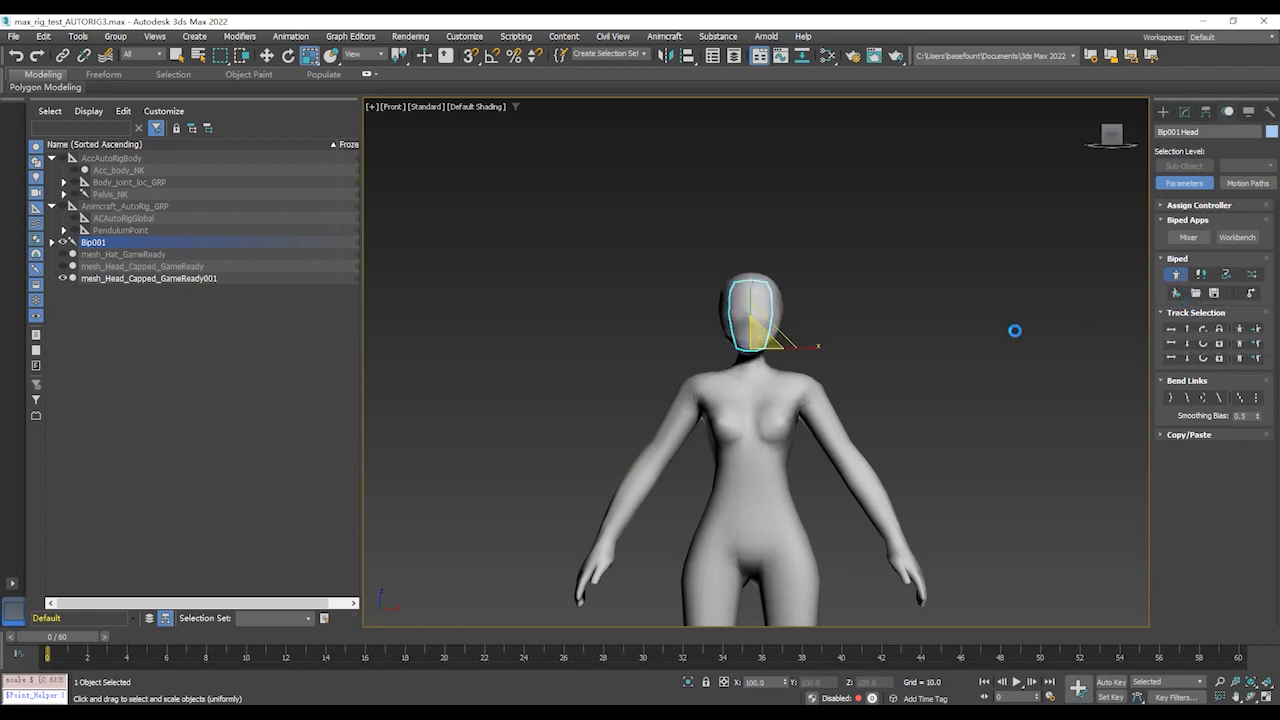
- Try rotating Bip001 Head in several directions to test the head and neck deformation, undoing each rotation
scroll(834, 323, "up", 3)
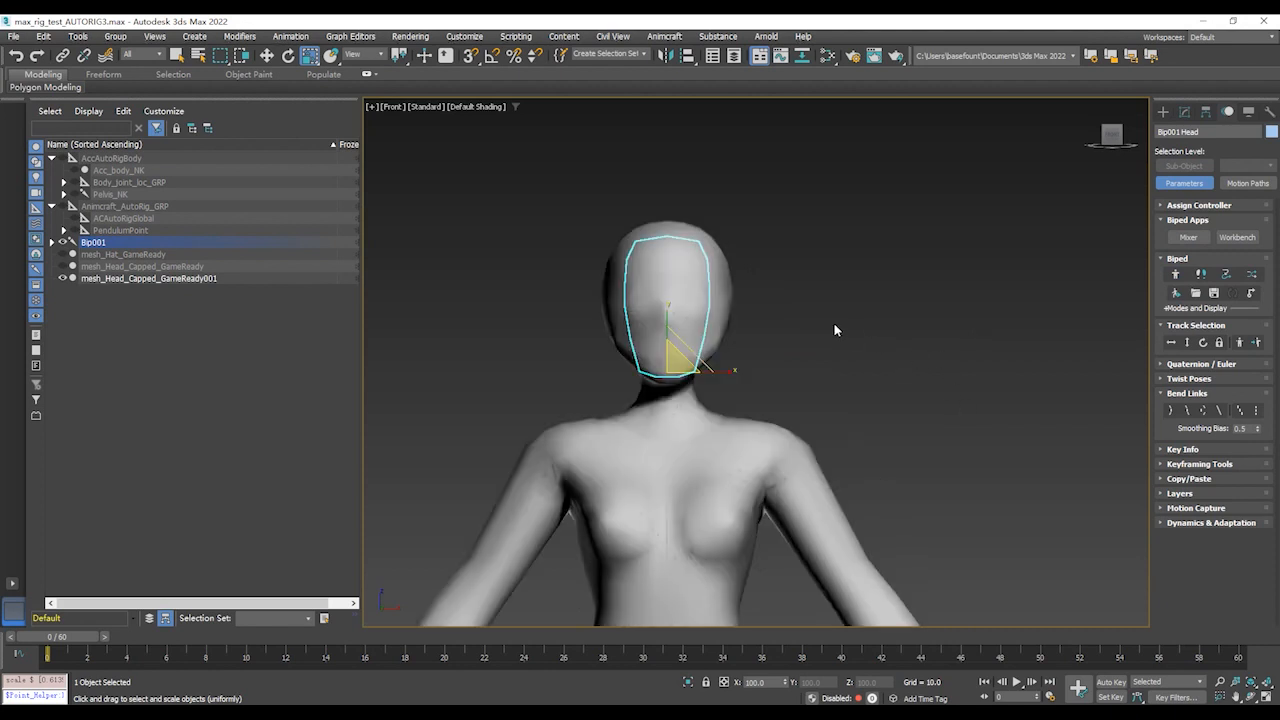
key("e")
left_click_drag(705, 345, 772, 385)
key("ctrl+z")
middle_click_drag(812, 378, 885, 410, "alt")
left_click_drag(718, 372, 764, 393)
key("ctrl+z")
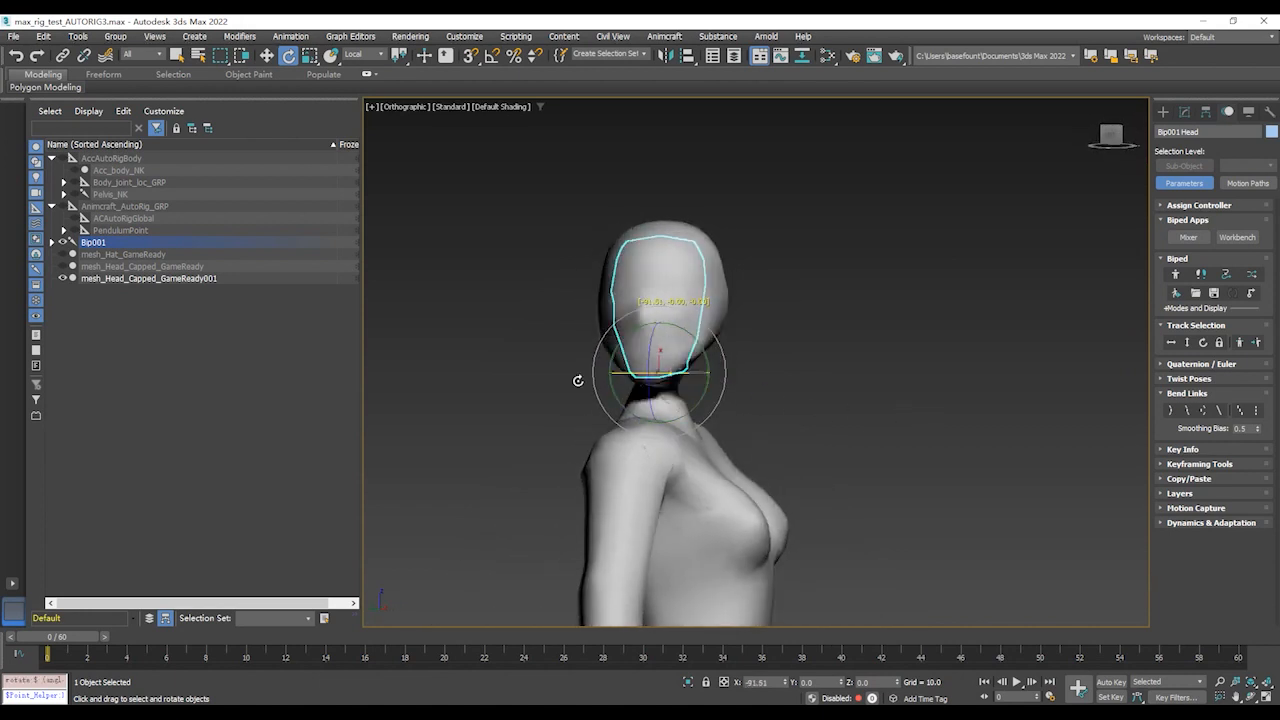
left_click_drag(612, 338, 765, 371)
key("ctrl+z")
middle_click_drag(928, 425, 829, 422, "alt")
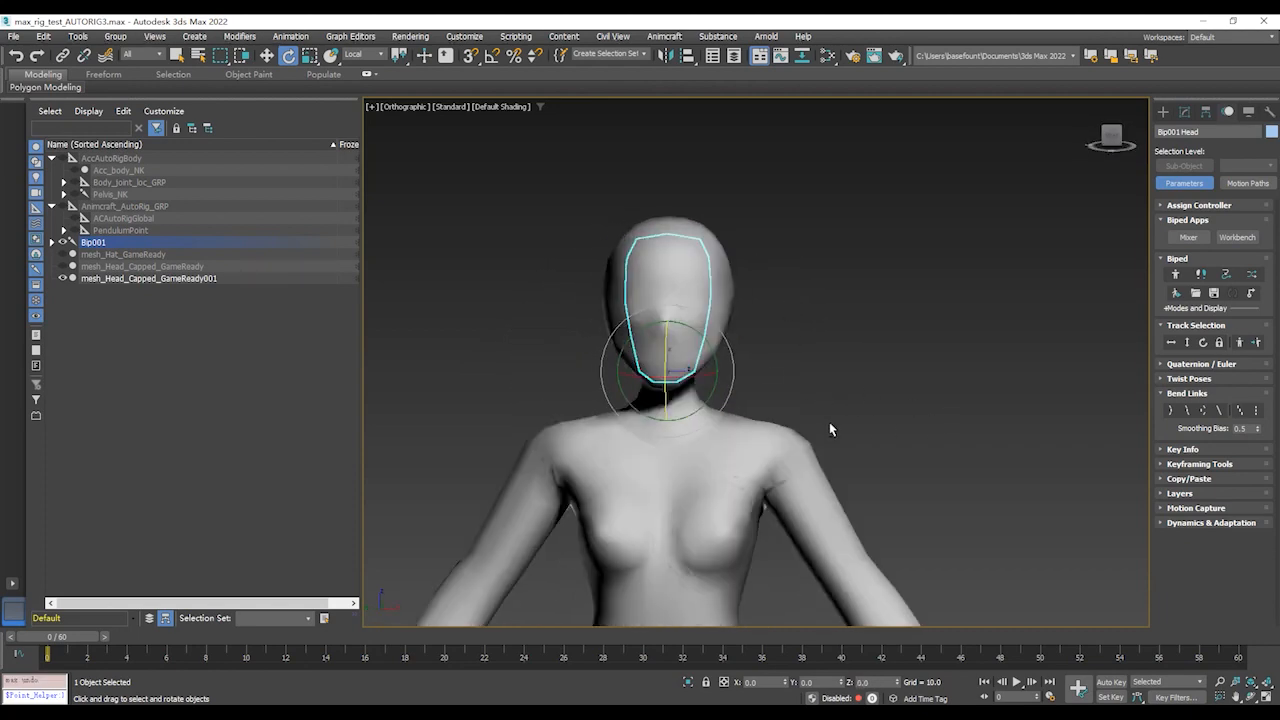
- Test-rotate Bip001 Head in wireframe from the side to check how the neck follows, and undo the rotation
key("F3")
scroll(731, 350, "up", 5)
middle_click_drag(731, 350, 598, 409, "alt")
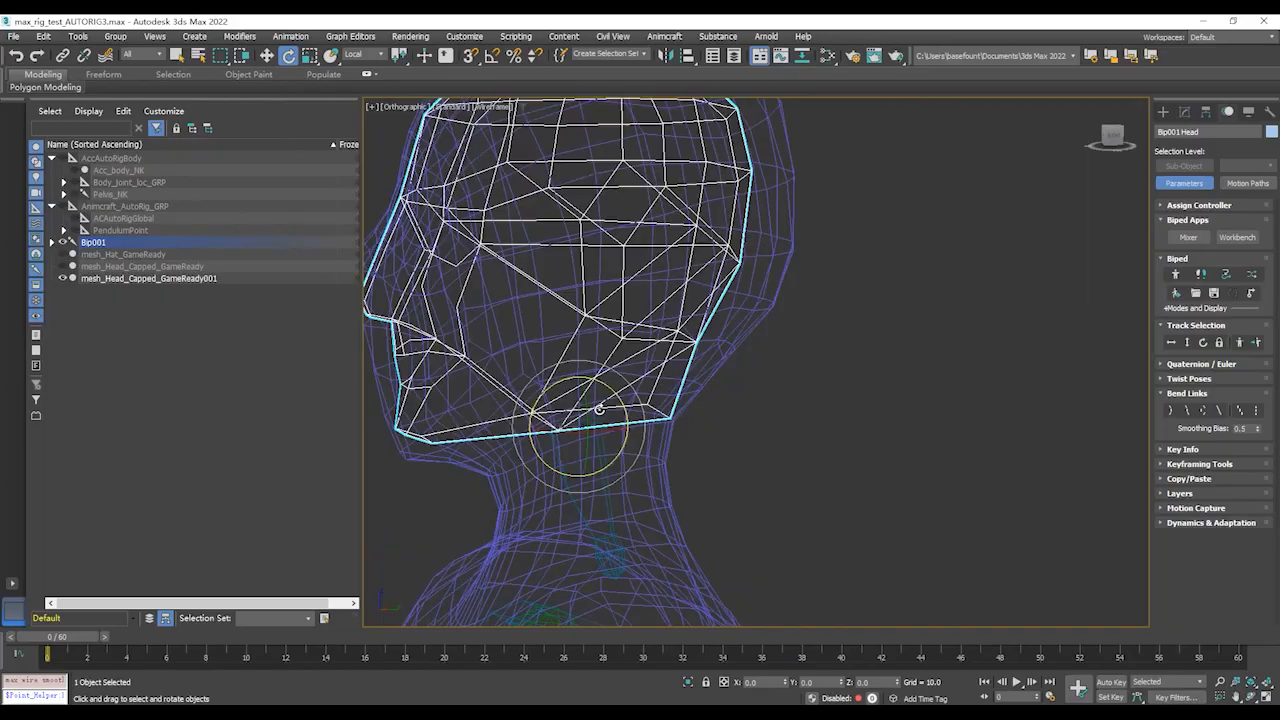
left_click_drag(601, 387, 729, 377)
key("ctrl+z")
key("F3")
- Select Bip001 L Hand in wireframe and try moving it in several directions in shaded display to test the arm deformation
scroll(855, 453, "down", 7)
mouse_move(849, 511)
middle_mouse_down("alt")
mouse_move(970, 527)
mouse_move(822, 265)
middle_mouse_up("alt")
key("F3")
scroll(860, 468, "up", 5)
left_click(815, 445)
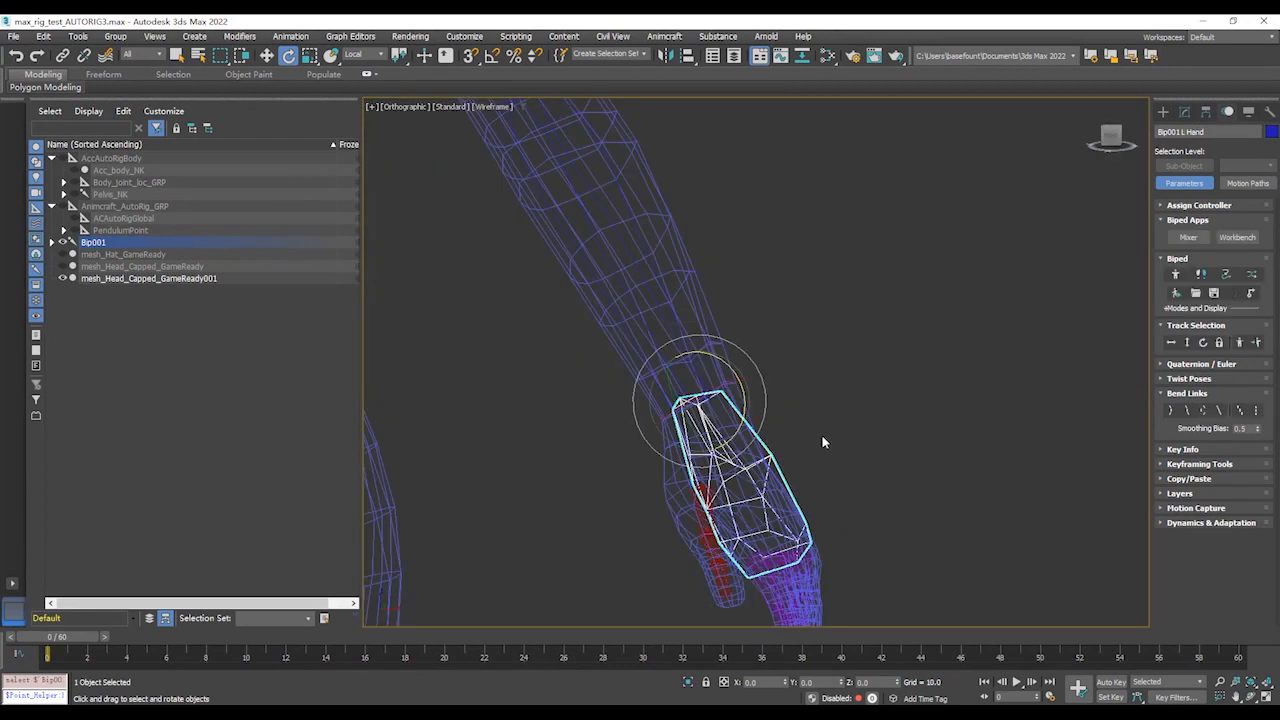
key("F3")
scroll(824, 432, "down", 4)
key("w")
left_click_drag(822, 400, 740, 281)
left_click_drag(706, 316, 830, 375)
middle_click_drag(904, 308, 795, 333, "alt")
left_click_drag(818, 405, 907, 393)
middle_click_drag(907, 393, 1001, 383, "alt")
- Try bending the torso by rotating Bip001 Spine to test the waist deformation, and undo the rotations
key("F3")
scroll(814, 371, "up", 2)
scroll(735, 283, "up", 2)
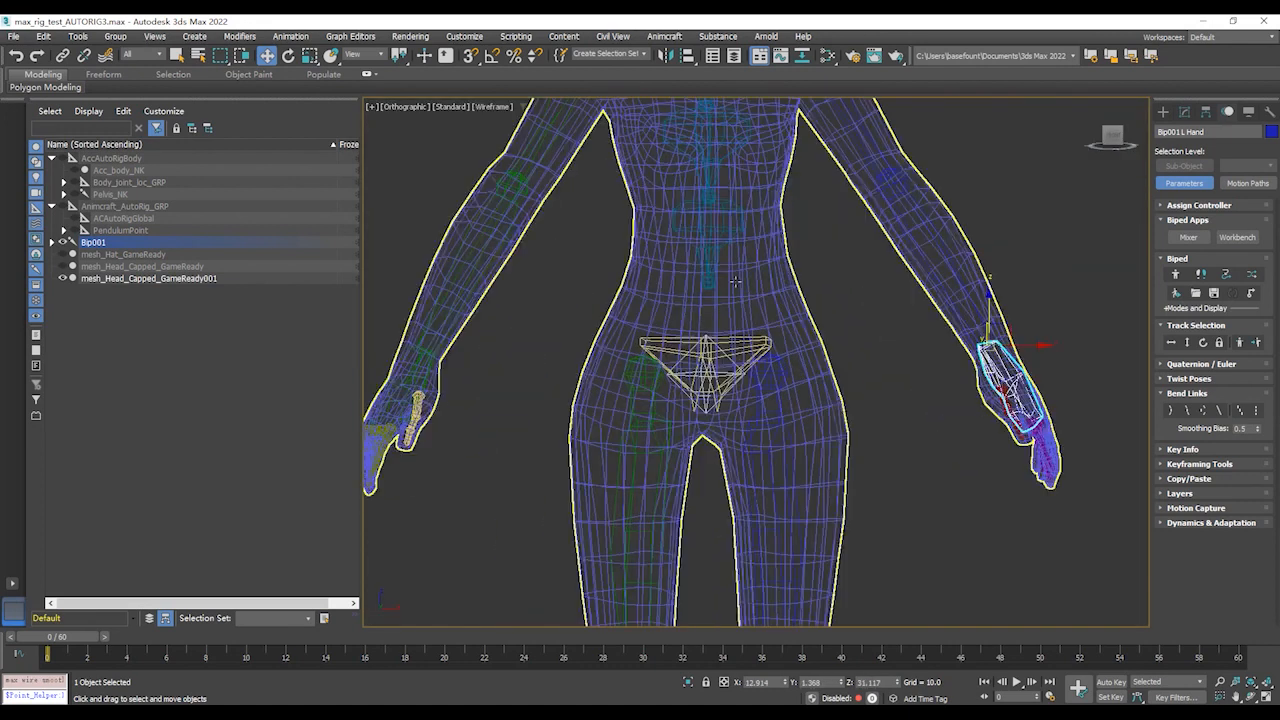
key("F3")
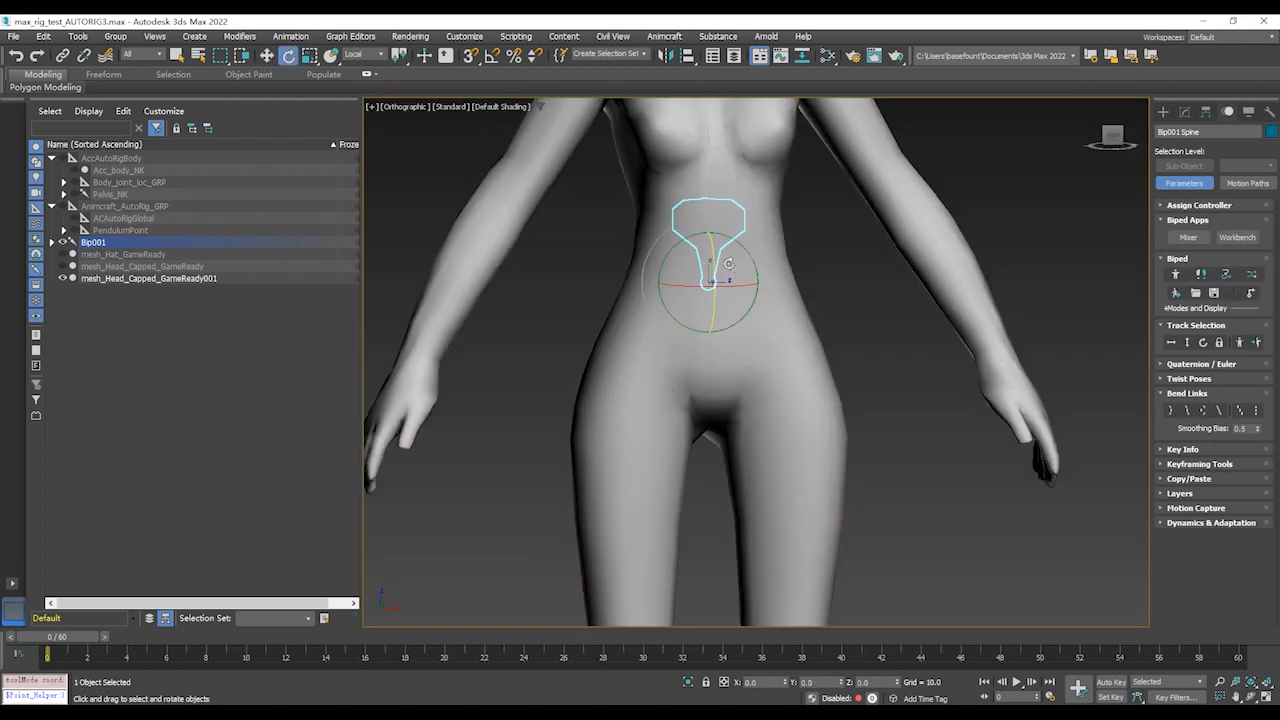
left_click_drag(718, 269, 721, 314)
middle_click_drag(721, 314, 842, 280, "alt")
middle_click_drag(842, 280, 862, 376)
left_click_drag(781, 376, 703, 278)
key("ctrl+z")
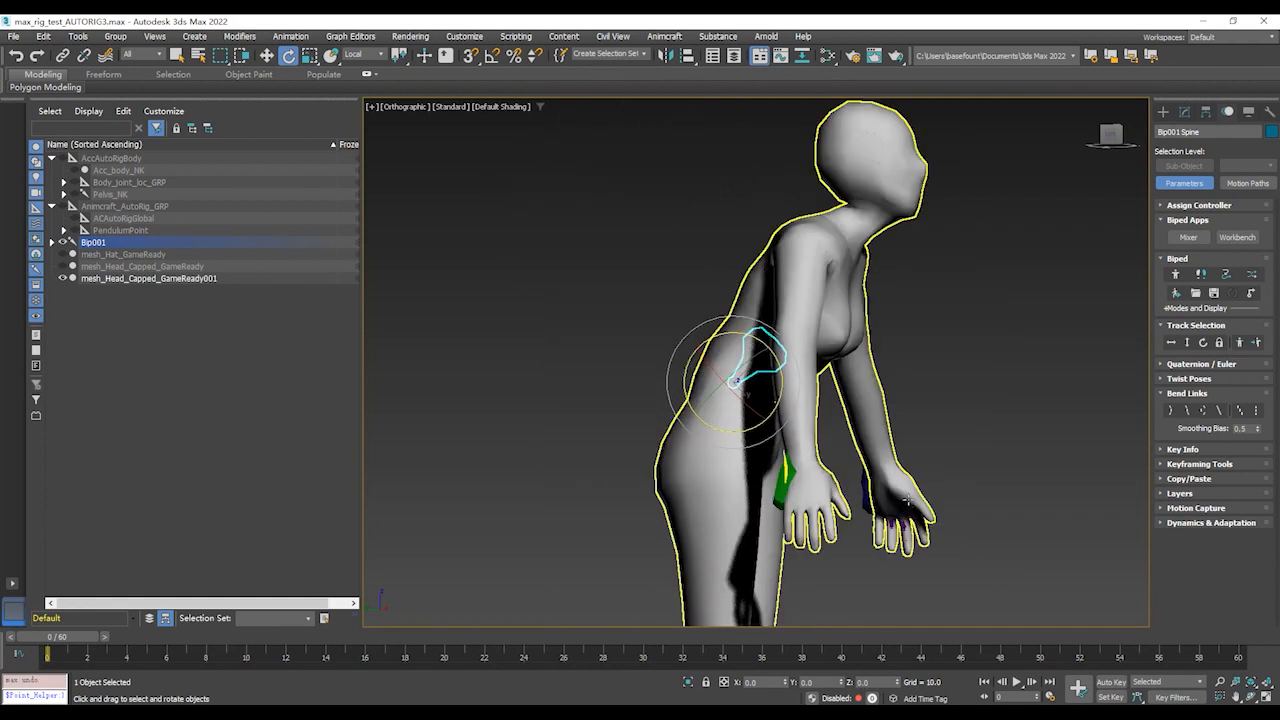
key("ctrl+z")
- Move Bip001 L Foot upward and outward to test the knee and leg deformation
middle_click_drag(929, 491, 788, 495)
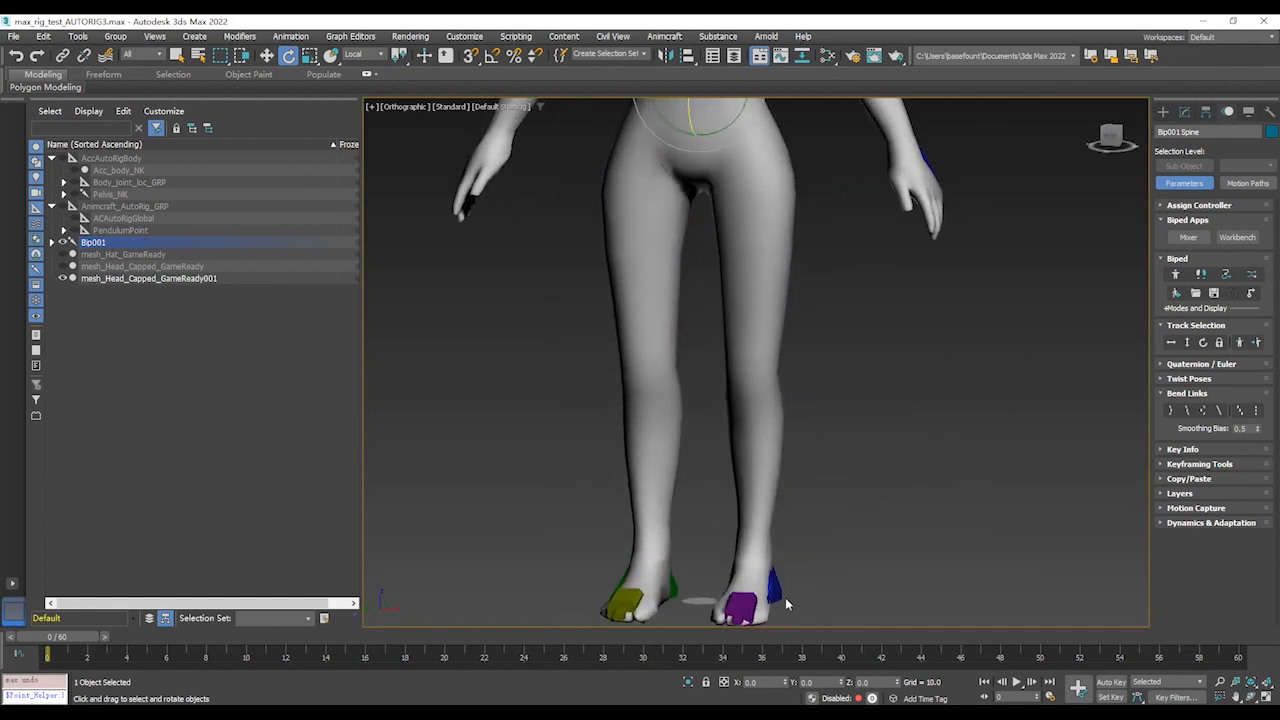
key("w")
middle_click_drag(847, 541, 861, 486, "alt")
left_click_drag(835, 392, 802, 400)
mouse_move(857, 321)
middle_mouse_down("alt")
mouse_move(860, 360)
mouse_move(832, 318)
middle_mouse_up("alt")
middle_click_drag(906, 481, 825, 537, "alt")
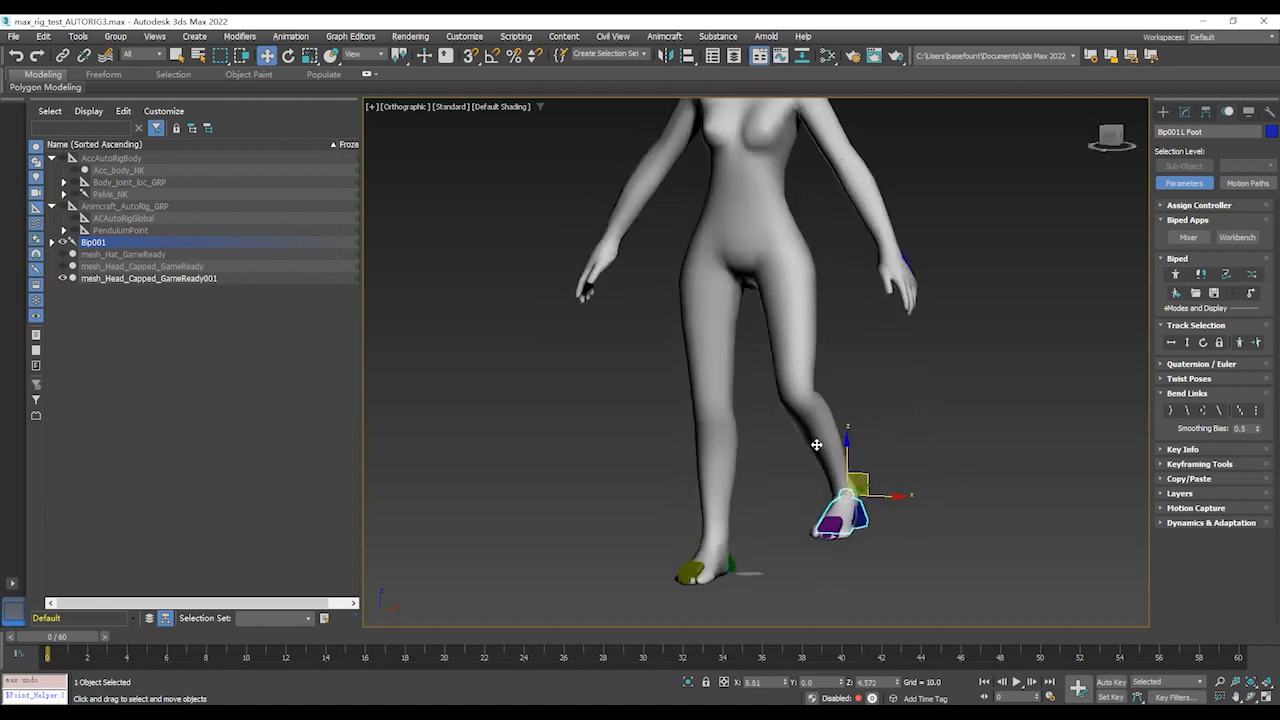